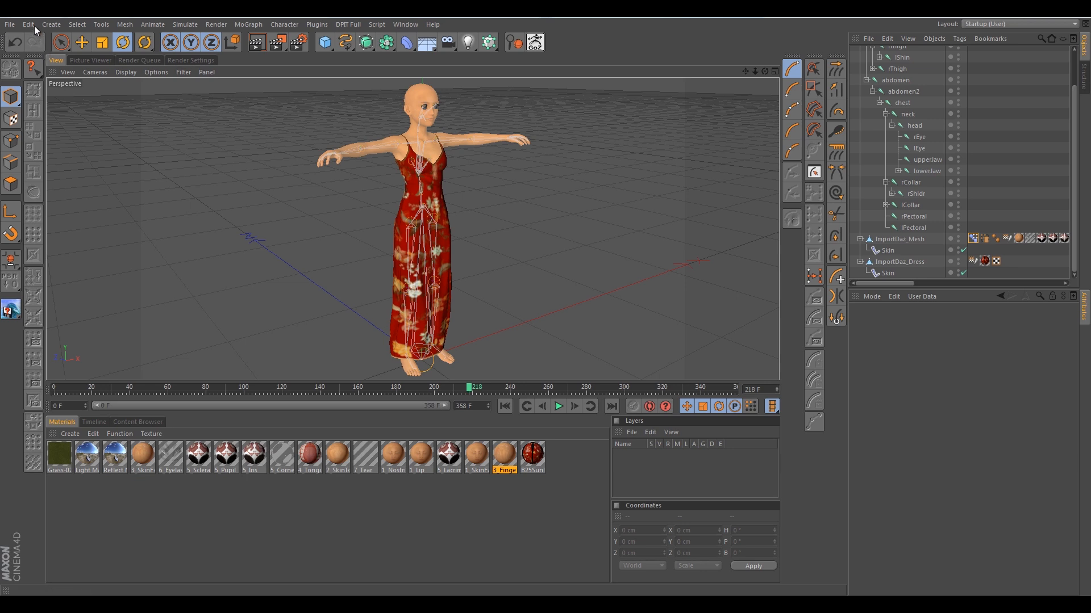
Step: Open the Testa_mb.fbx file from the Testa project's FBX folder
left_click(10, 25)
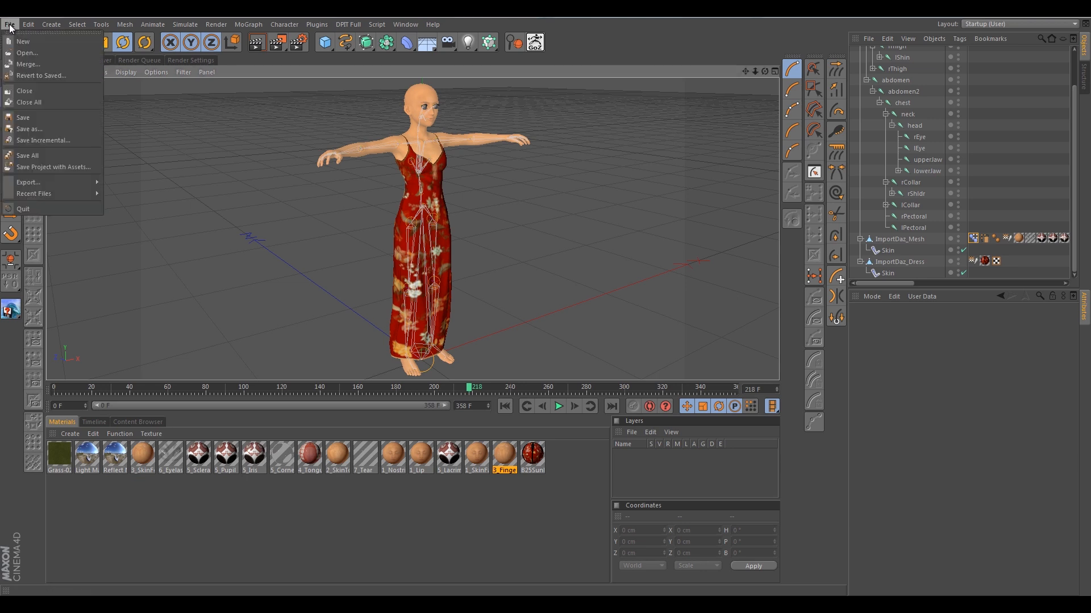
left_click(53, 56)
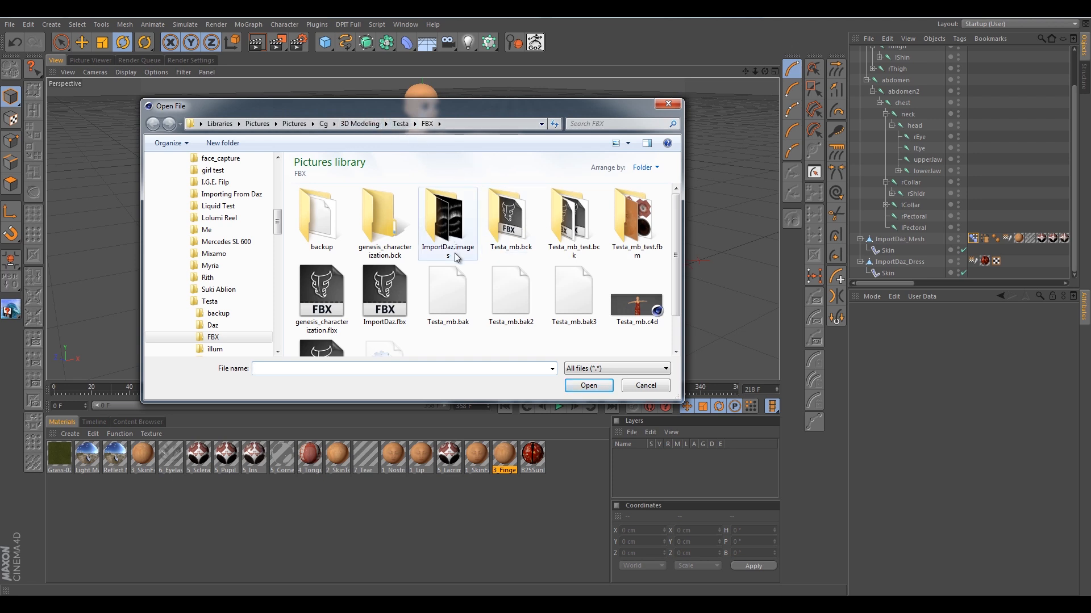
left_click(444, 278)
scroll(447, 281, "down", 1)
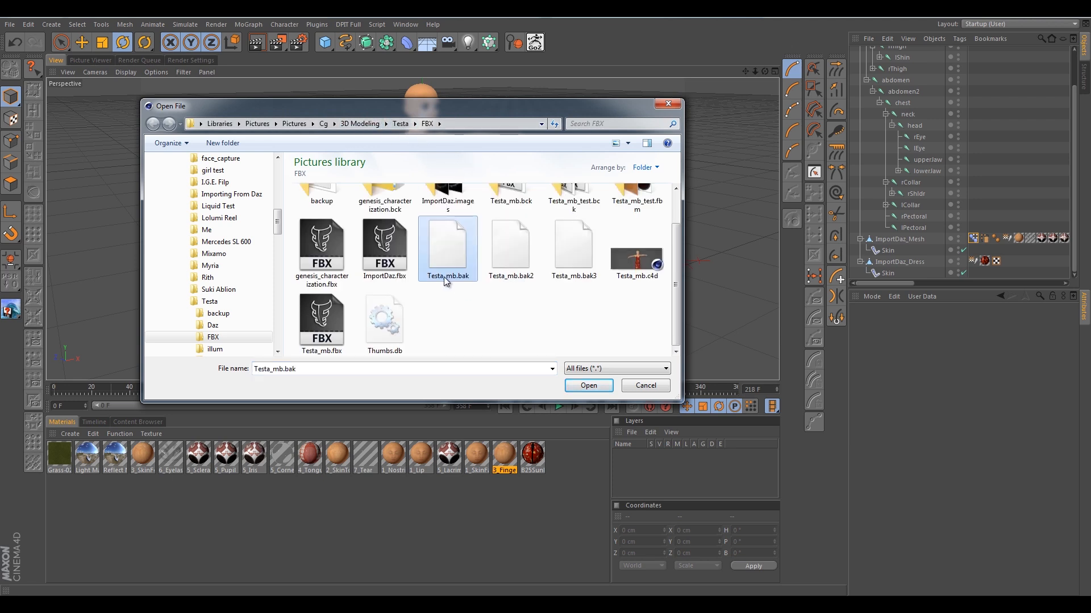
scroll(446, 278, "up", 1)
scroll(442, 271, "down", 1)
left_click(490, 315)
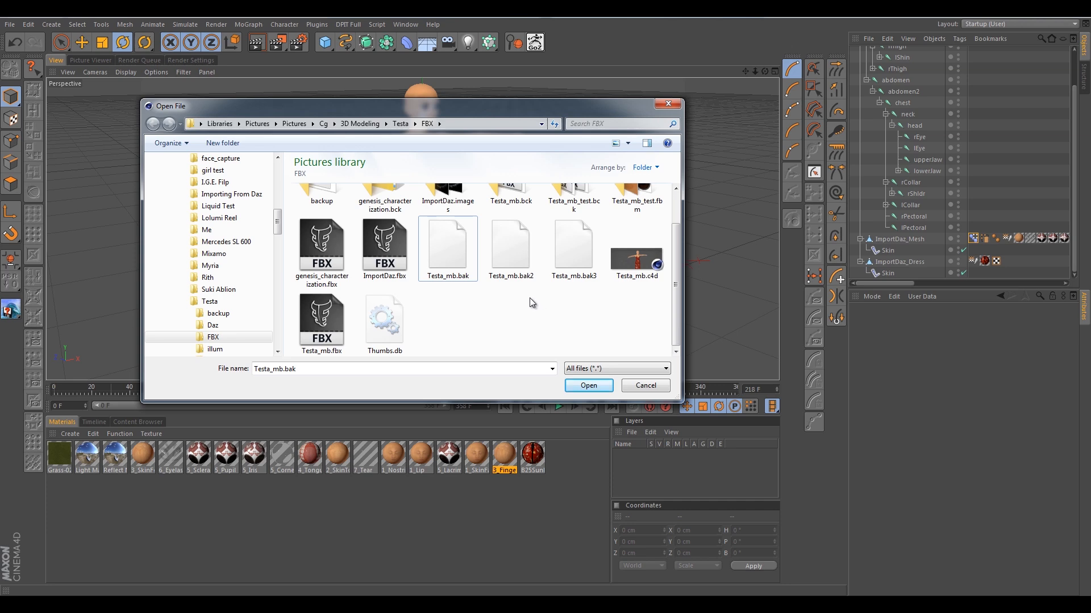
left_click(321, 321)
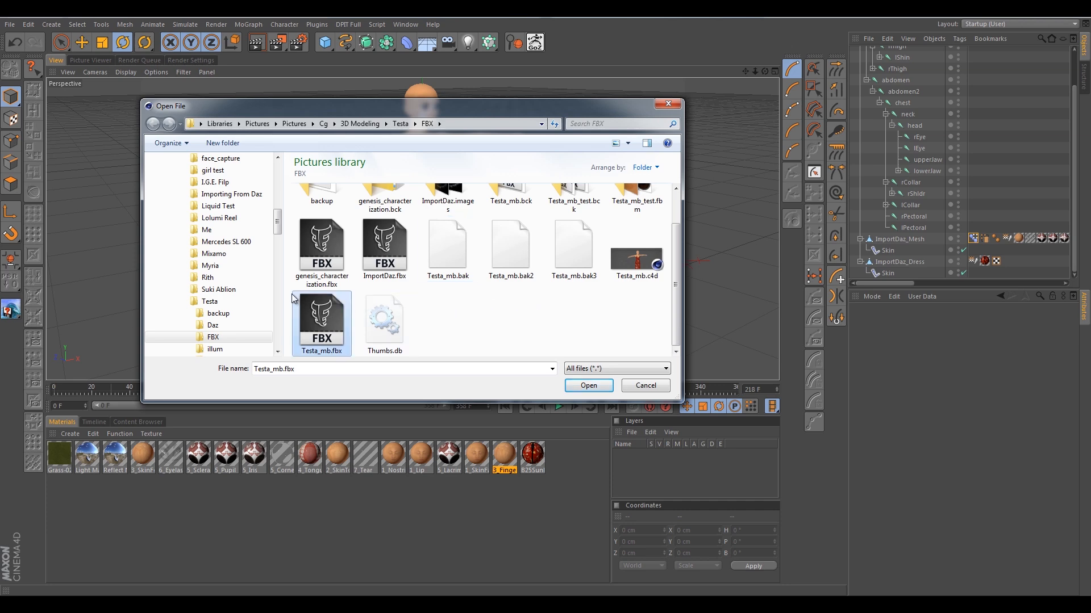
left_click(583, 386)
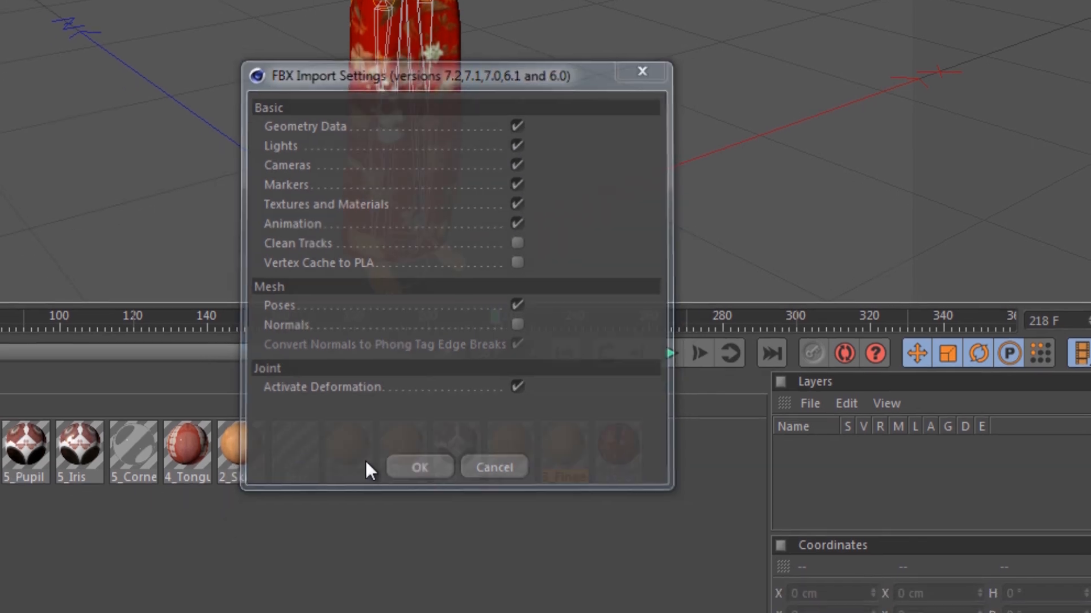
Step: Accept the default FBX import settings and import the animation from Take 001
left_click(390, 508)
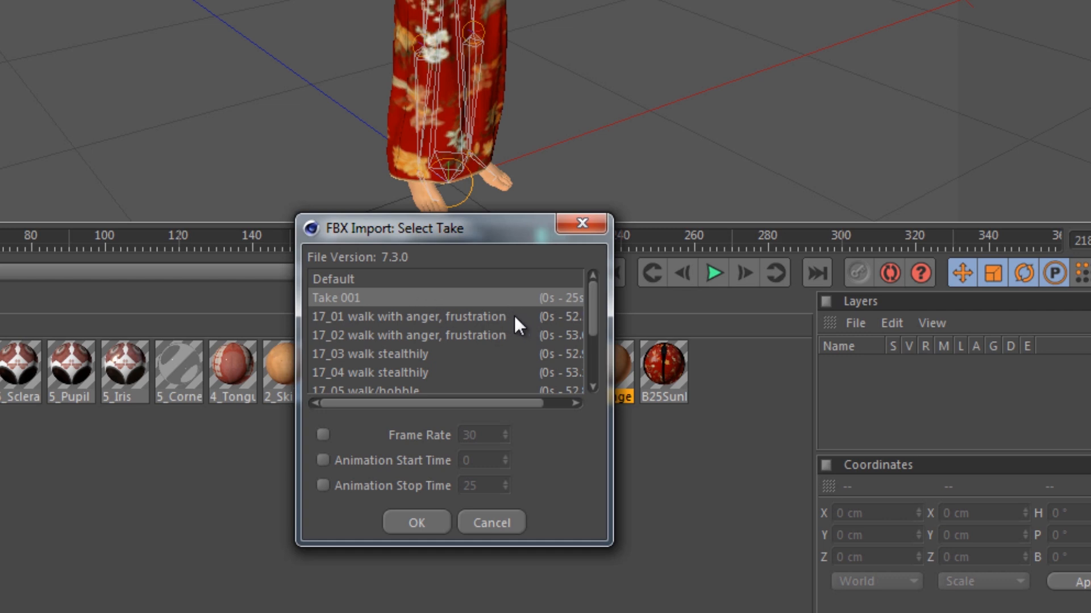
mouse_move(592, 318)
left_mouse_down()
mouse_move(590, 356)
mouse_move(597, 312)
left_mouse_up()
left_click(411, 521)
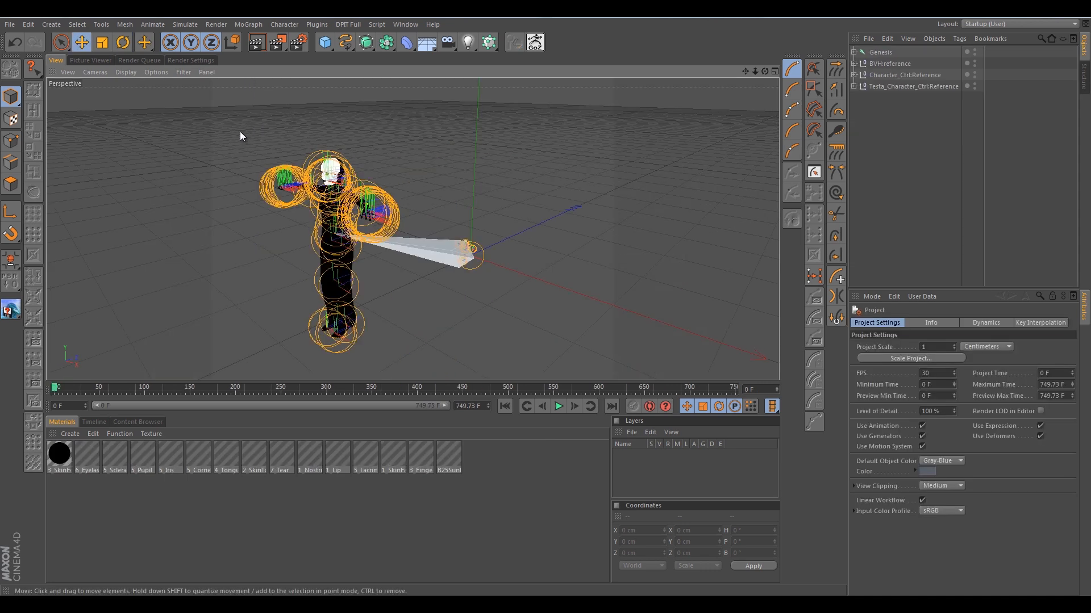
Step: Delete the BVH:reference, Character_Ctrl:Reference and Testa_Character_Ctrl:Reference nulls from the scene
left_click_drag(241, 138, 284, 167, "alt")
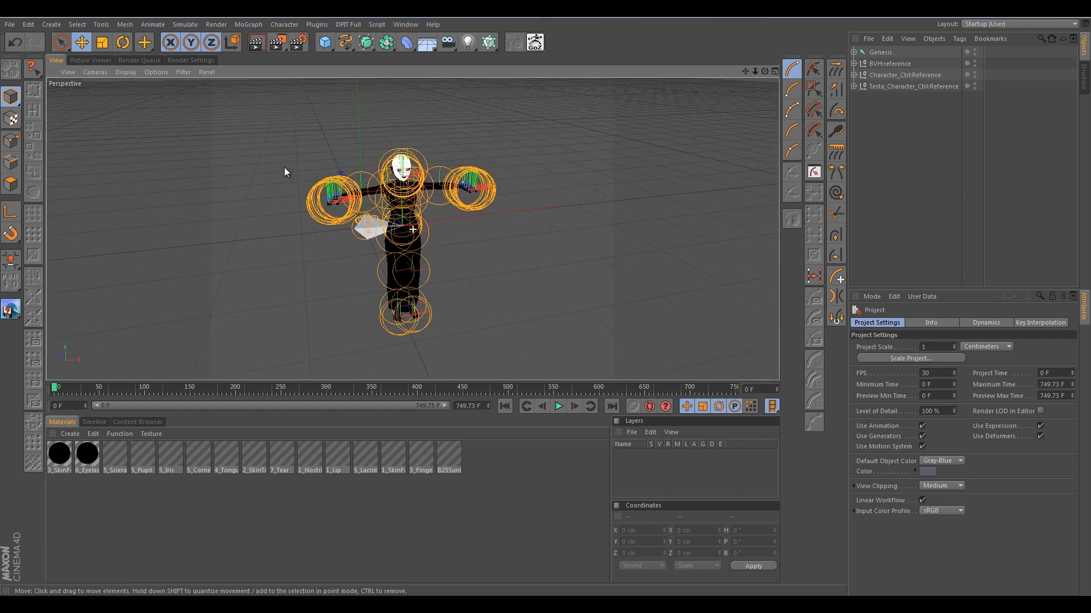
left_click_drag(304, 258, 348, 253, "alt")
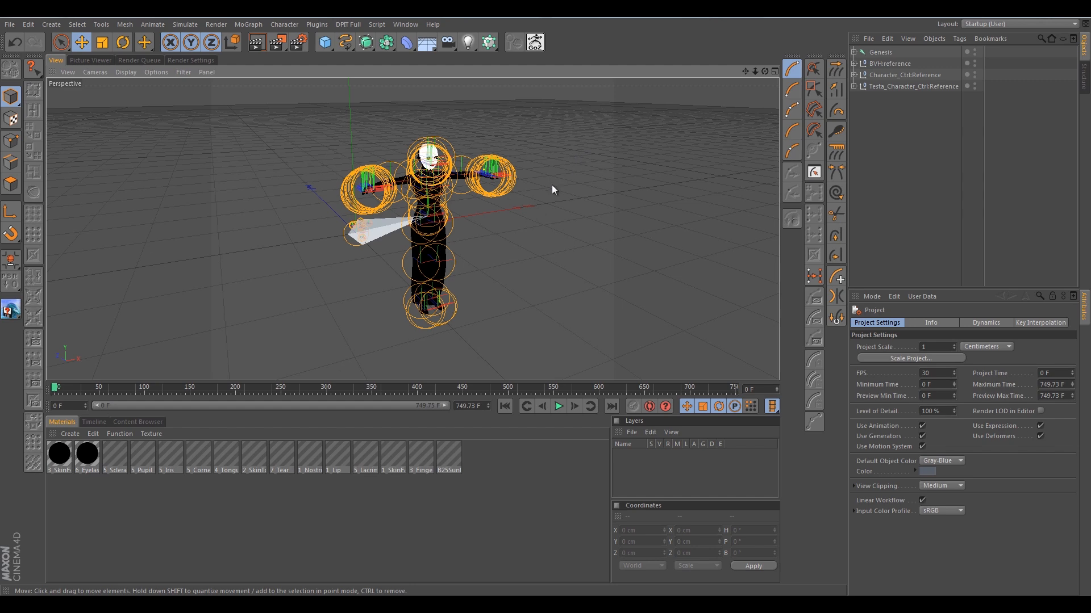
left_click(928, 97)
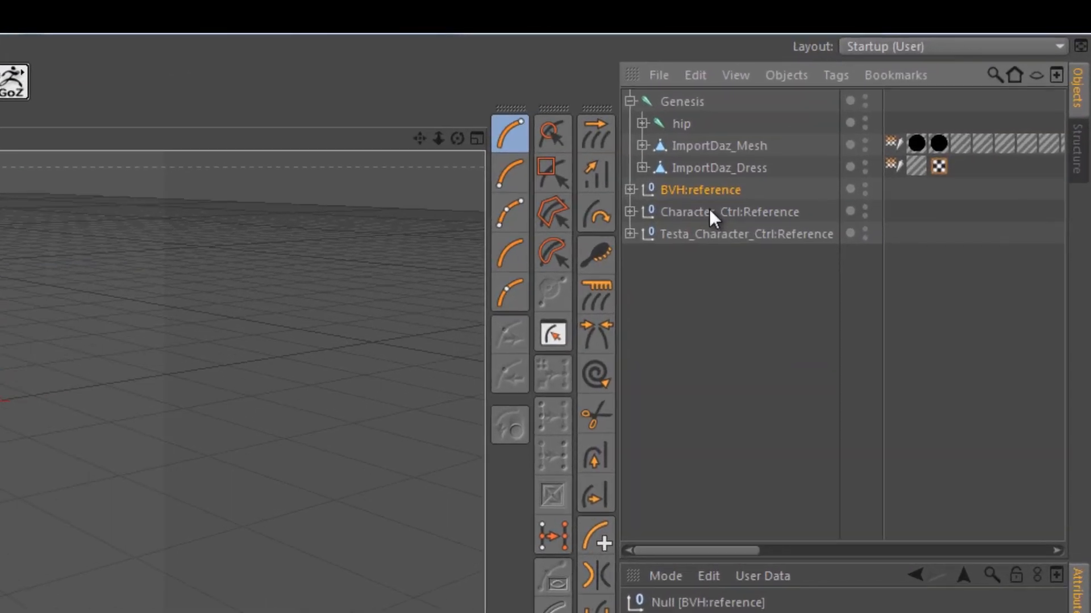
key("Delete")
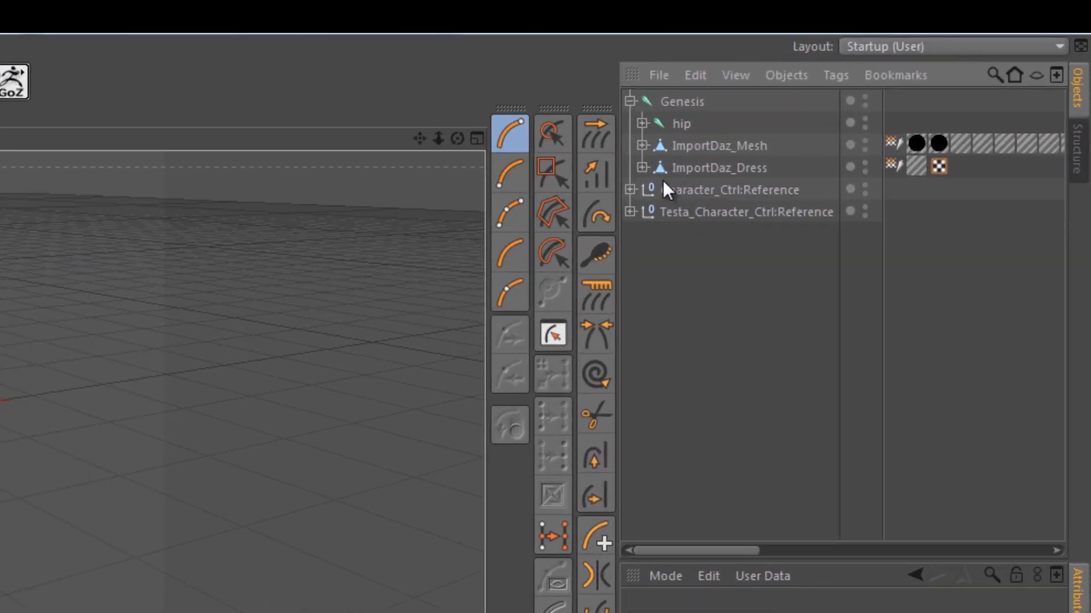
left_click(698, 189)
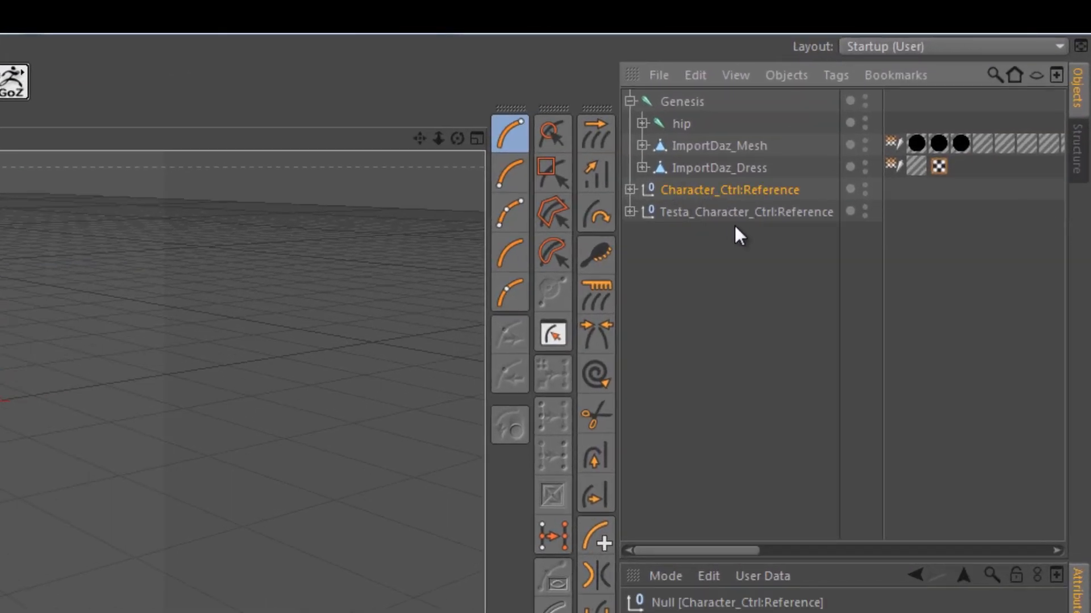
right_click(719, 193)
key("Delete")
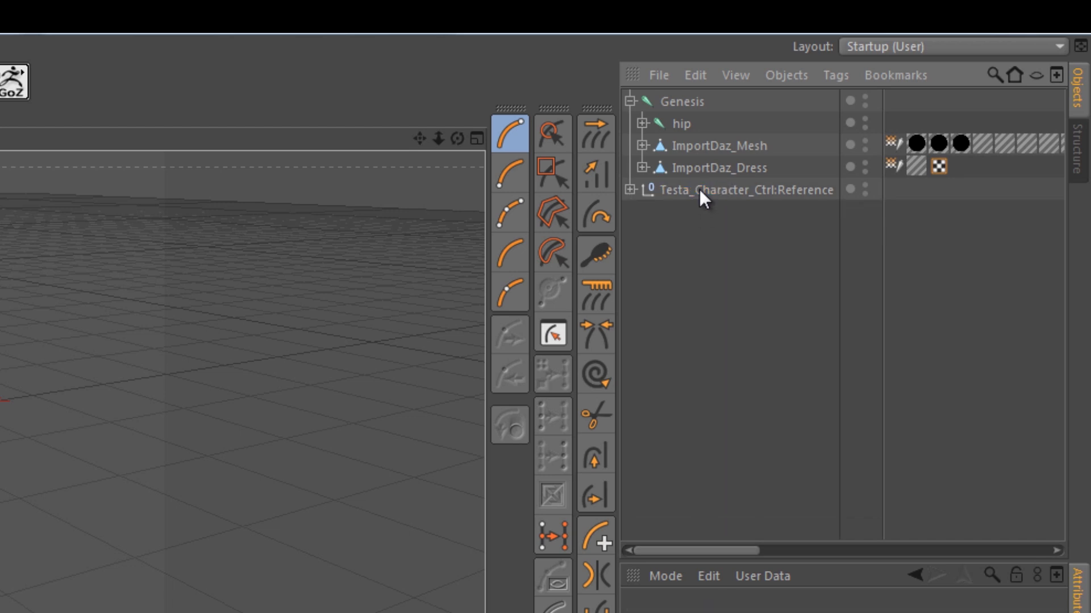
left_click(700, 189)
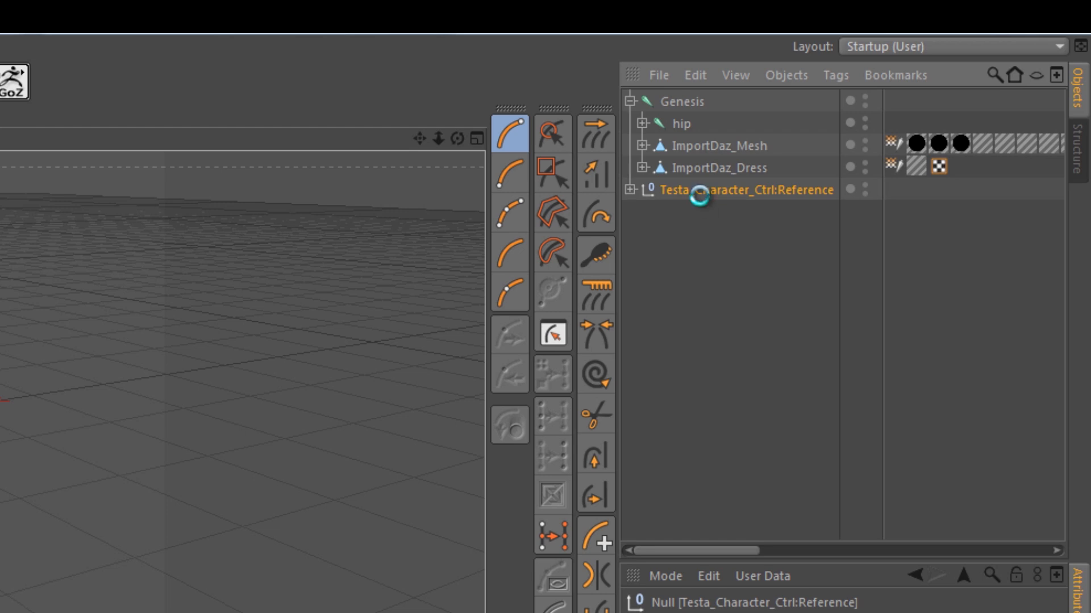
key("Delete")
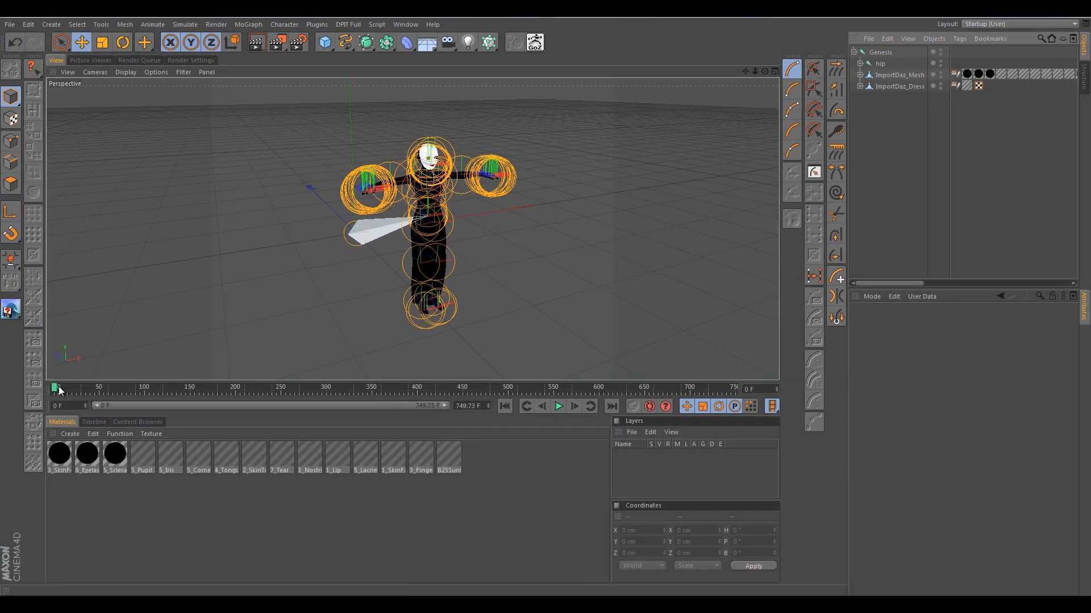
Step: Scrub back and forth through the timeline to frame 562 and examine the imported character motion
left_click_drag(59, 387, 444, 412)
left_click_drag(530, 404, 595, 373)
left_click_drag(458, 366, 193, 365)
left_click_drag(120, 379, 564, 403)
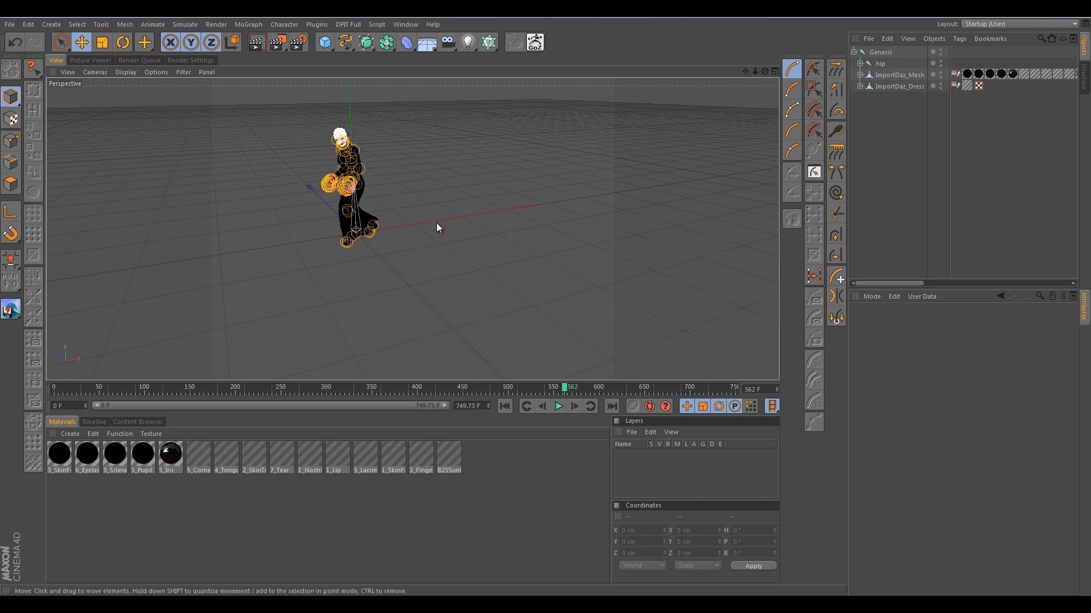
left_click_drag(440, 229, 428, 281, "alt")
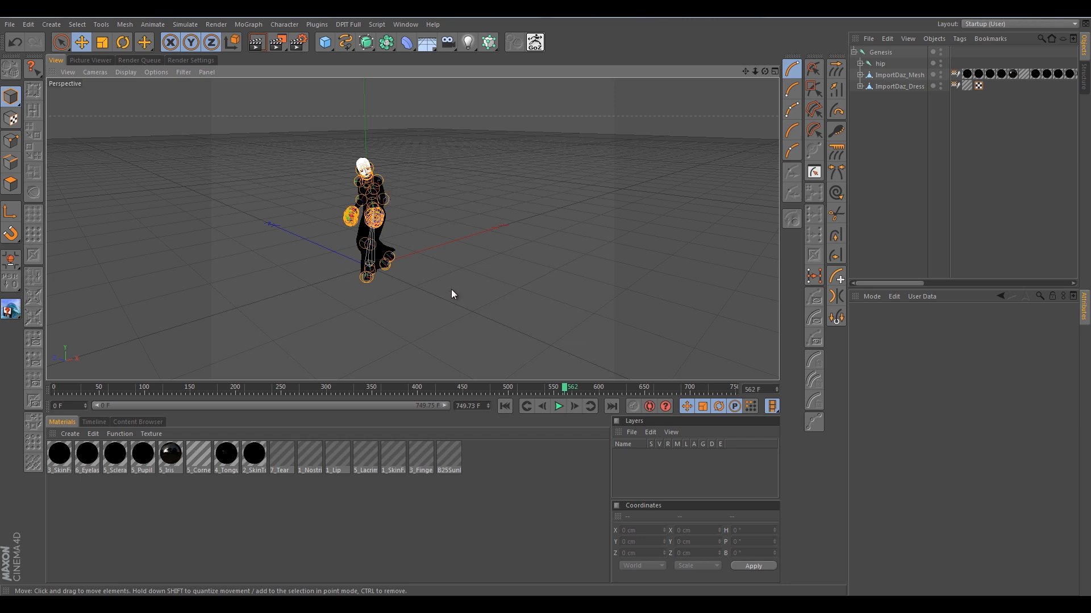
left_click_drag(430, 281, 471, 288, "alt")
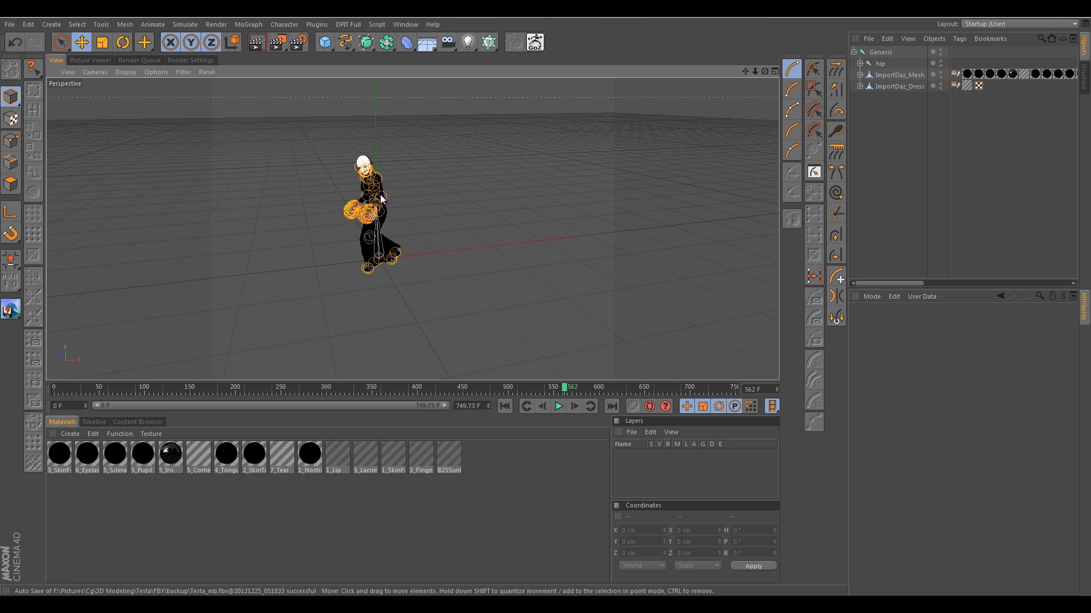
Step: Start adding a motion clip for the hip joint of the Genesis rig
left_click(877, 63)
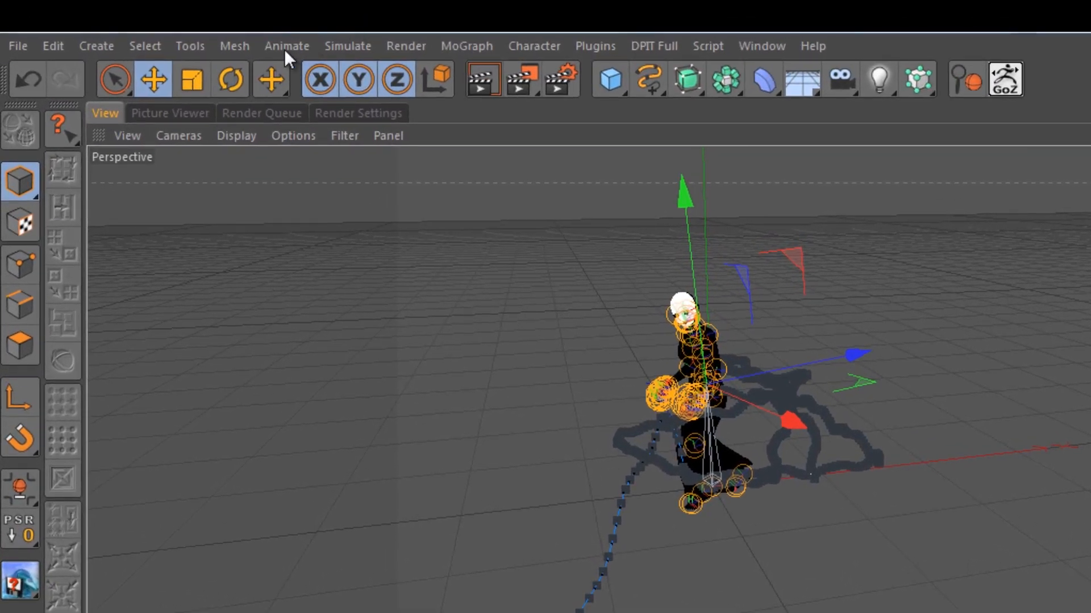
left_click(287, 48)
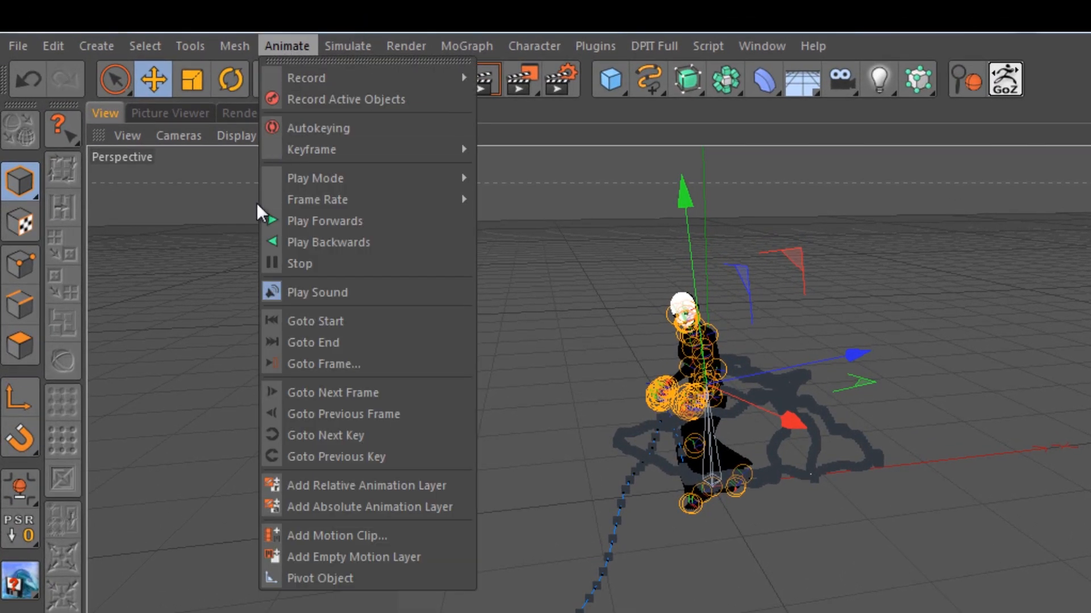
left_click(359, 536)
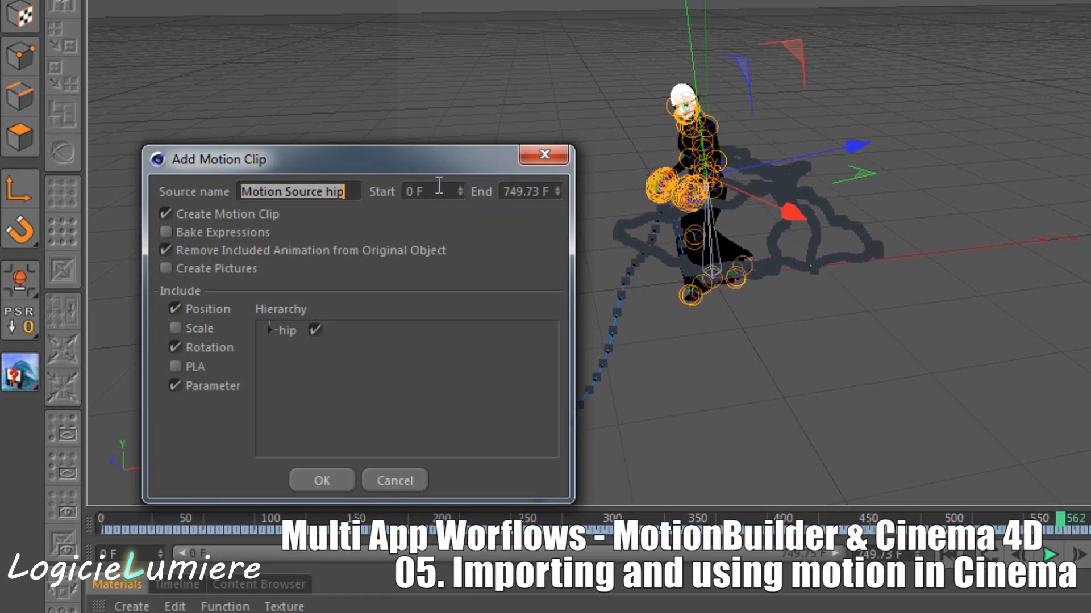
left_click(351, 193)
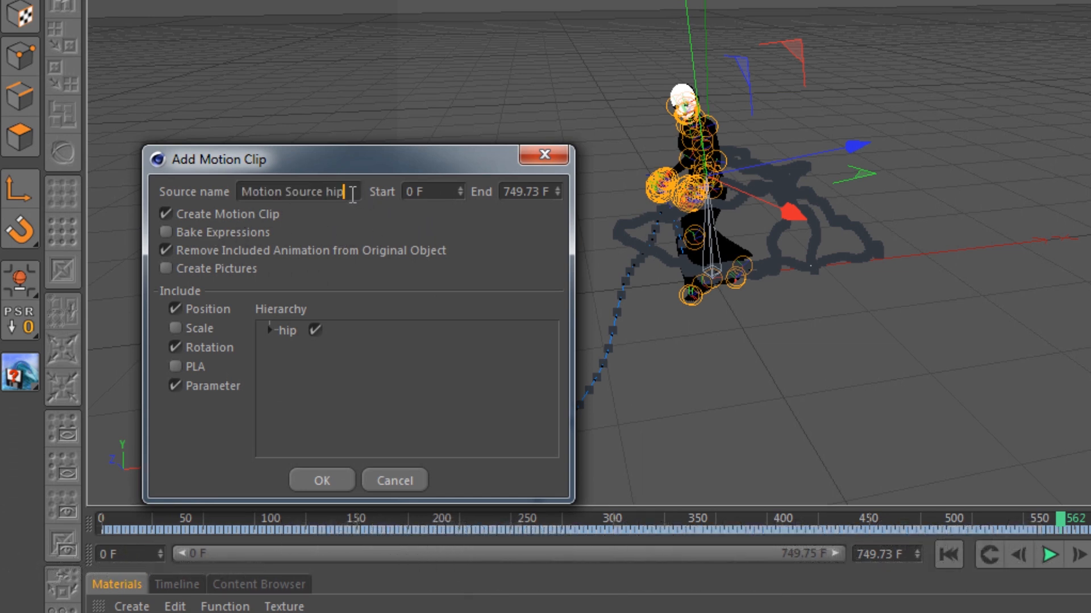
left_click_drag(291, 152, 976, 93)
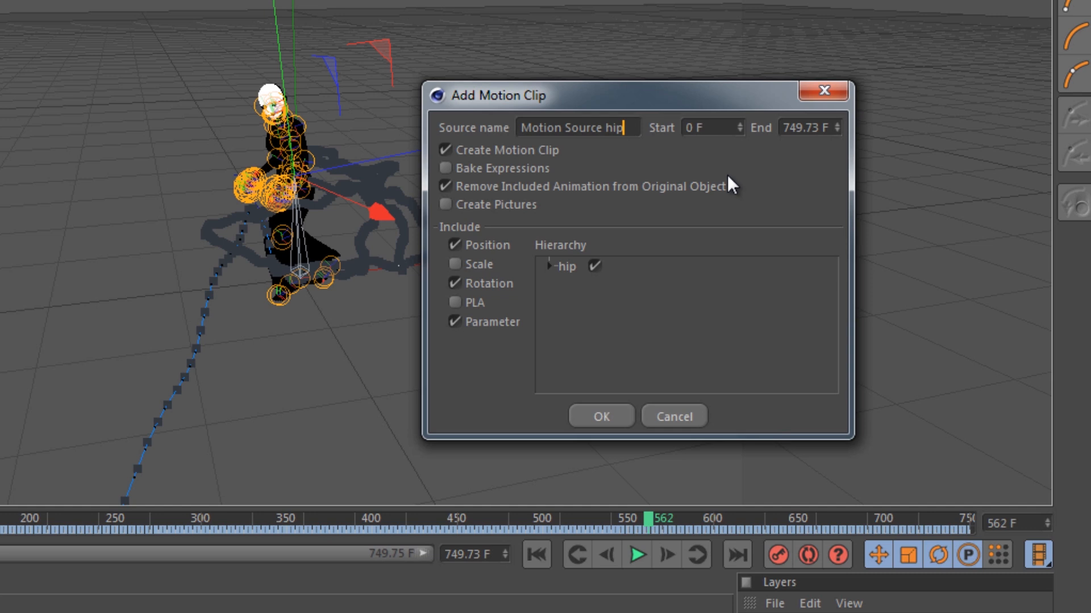
Step: Name the motion clip's source Testa_WalkRun__MS
left_click_drag(625, 127, 465, 126)
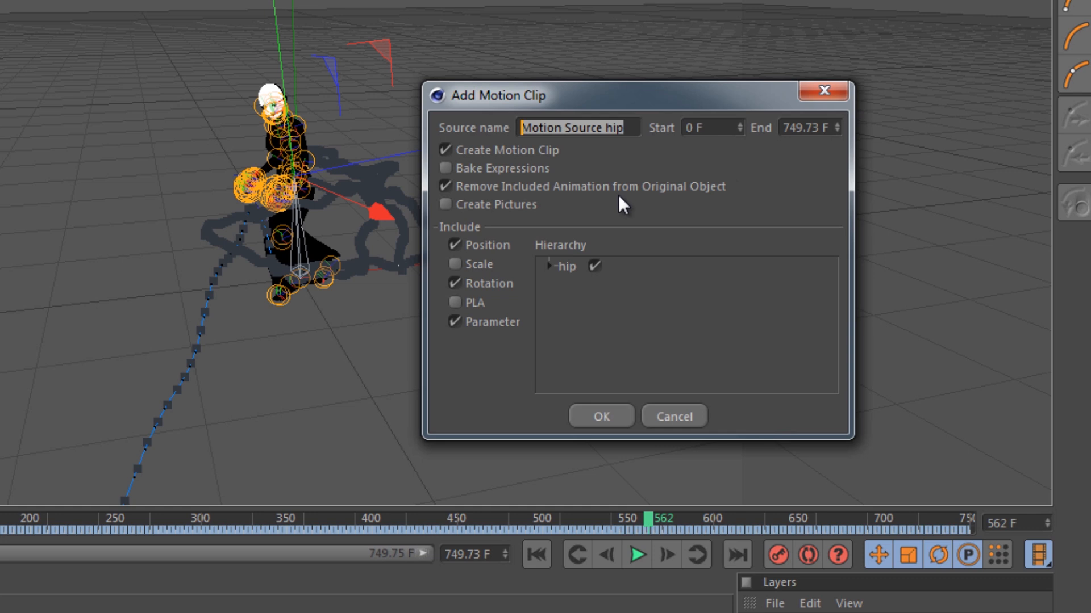
type("MS")
key("Left")
key("Left")
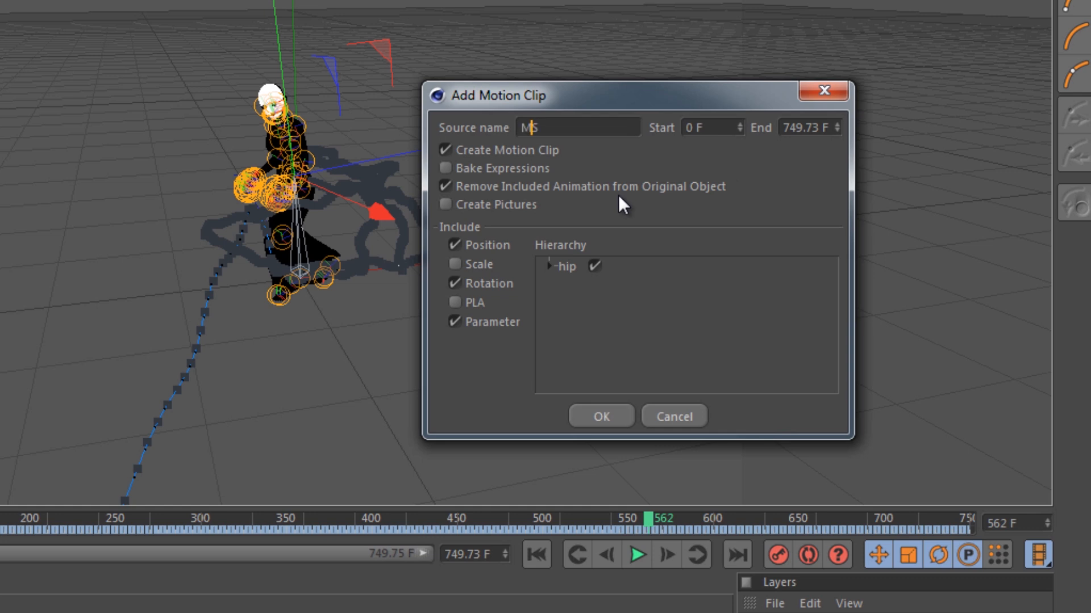
key("Right")
key("Right")
key("Left")
key("Left")
type("Testa_WalkRun_")
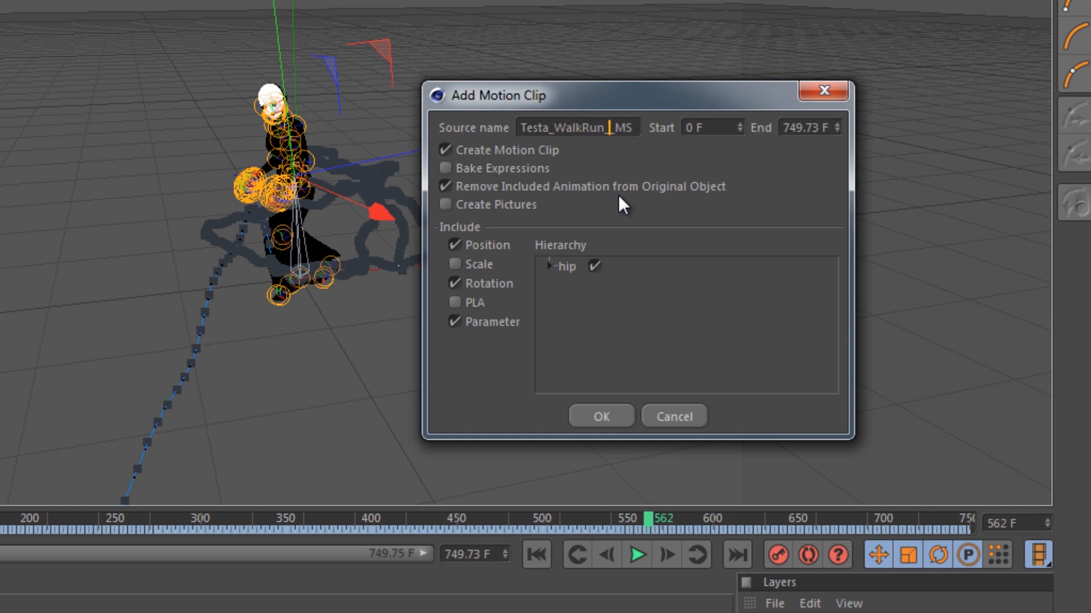
Step: Correct the motion source name to Testa_WalkRun_MS by removing the extra underscore
left_click_drag(518, 128, 651, 132)
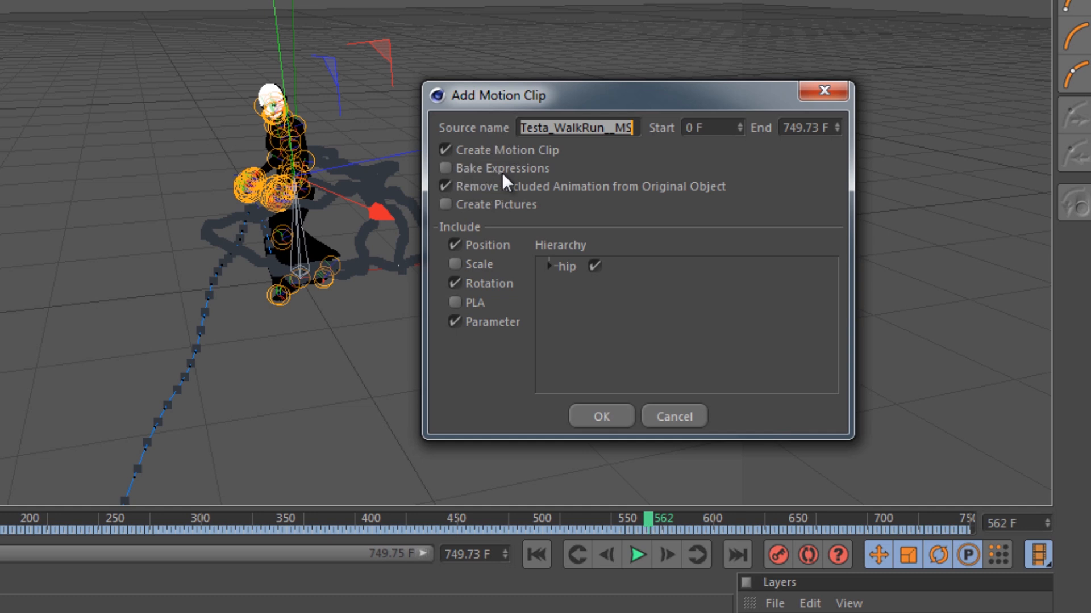
left_click_drag(500, 93, 565, 100)
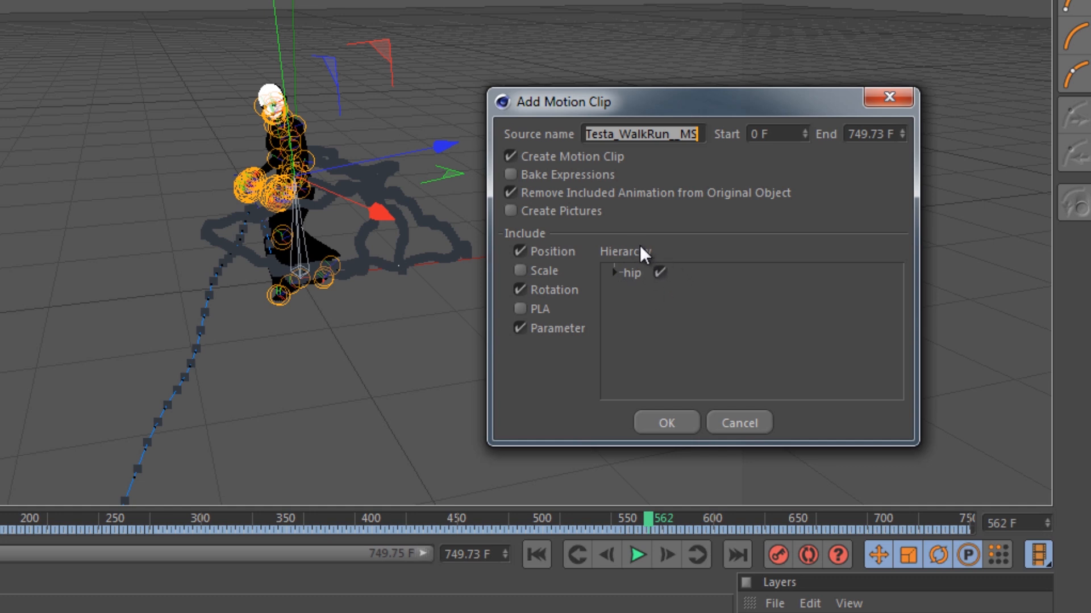
left_click_drag(580, 105, 540, 114)
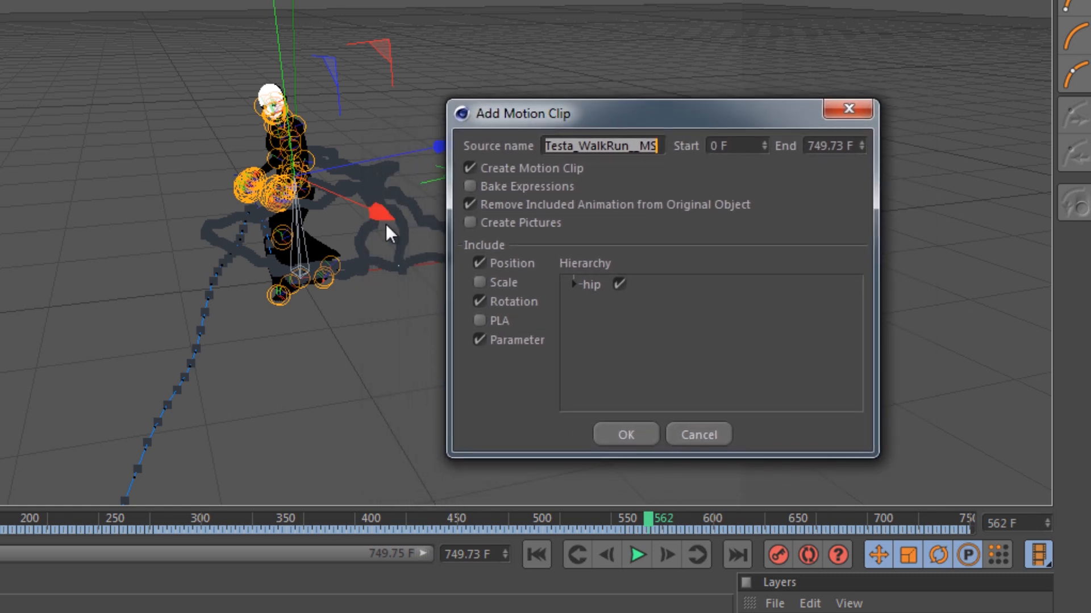
left_click(574, 284)
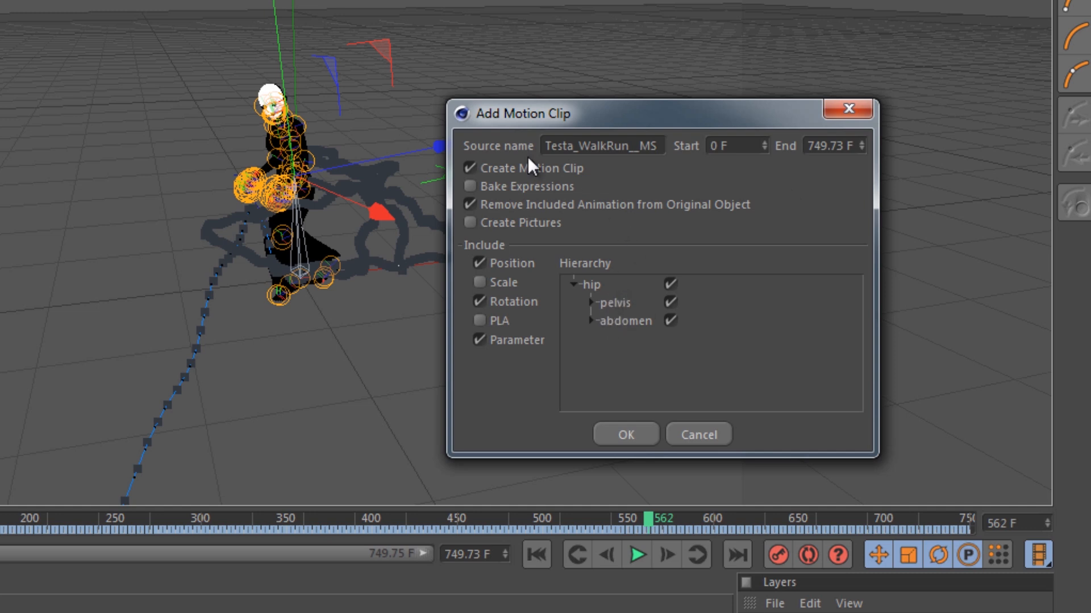
left_click(634, 147)
key("BackSpace")
Step: Examine which joints under the hip, including the abdomen and chest branches, are included in the motion clip
left_click(592, 304)
left_click(591, 303)
left_click(589, 321)
left_click(606, 340)
left_click(624, 355)
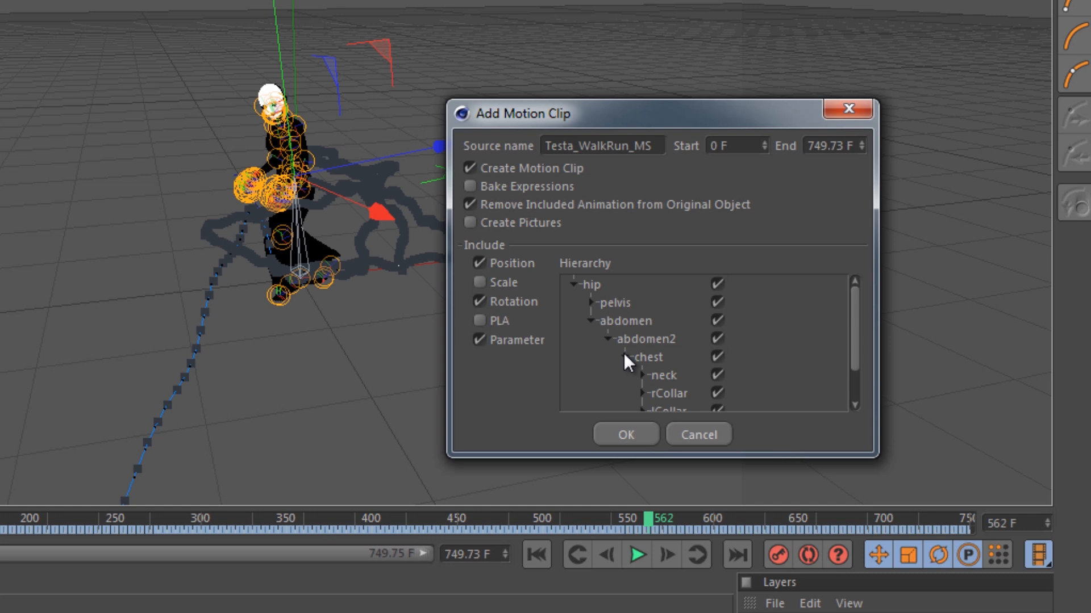
scroll(682, 366, "down", 1)
scroll(686, 369, "up", 1)
left_click(574, 285)
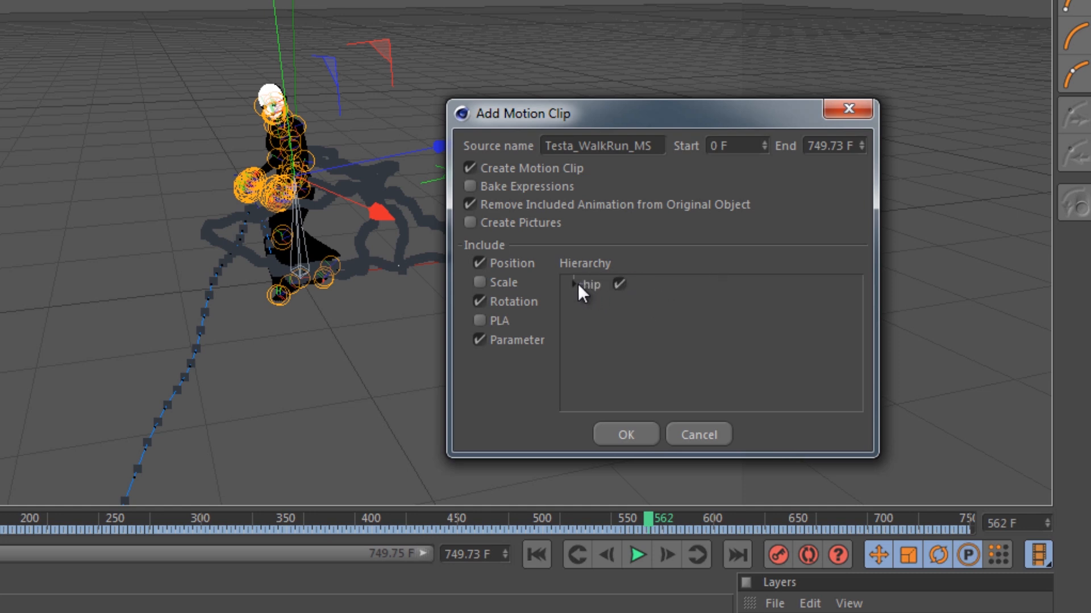
left_click(574, 283)
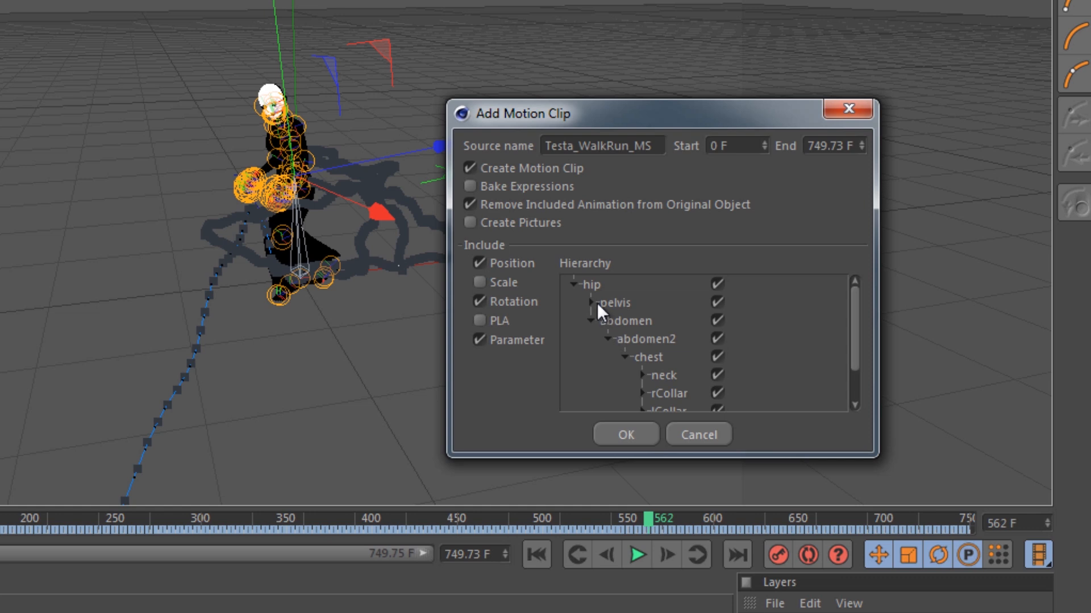
left_click(574, 283)
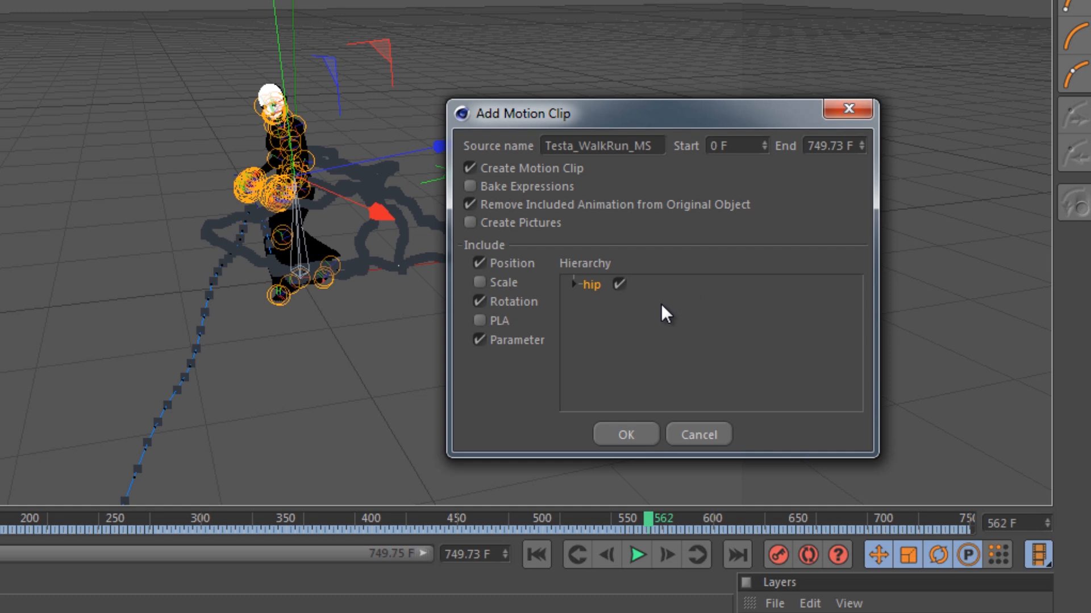
Step: Review the joint hierarchy included in the clip, from the hip and pelvis up through the chest to the neck, collars and pectorals
left_click(574, 284)
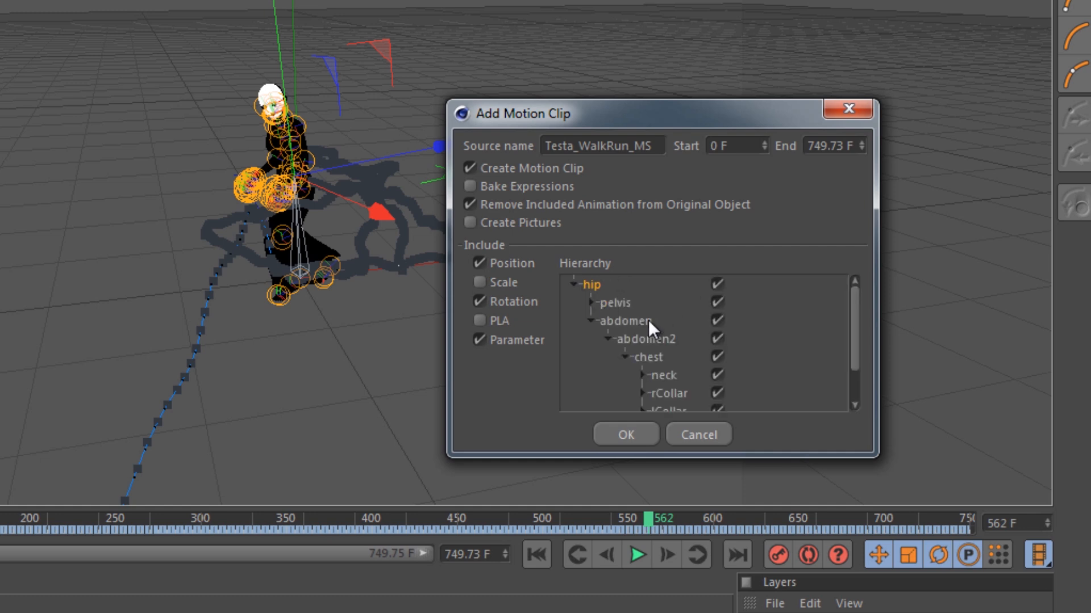
scroll(649, 322, "down", 1)
scroll(648, 327, "up", 1)
scroll(659, 375, "down", 1)
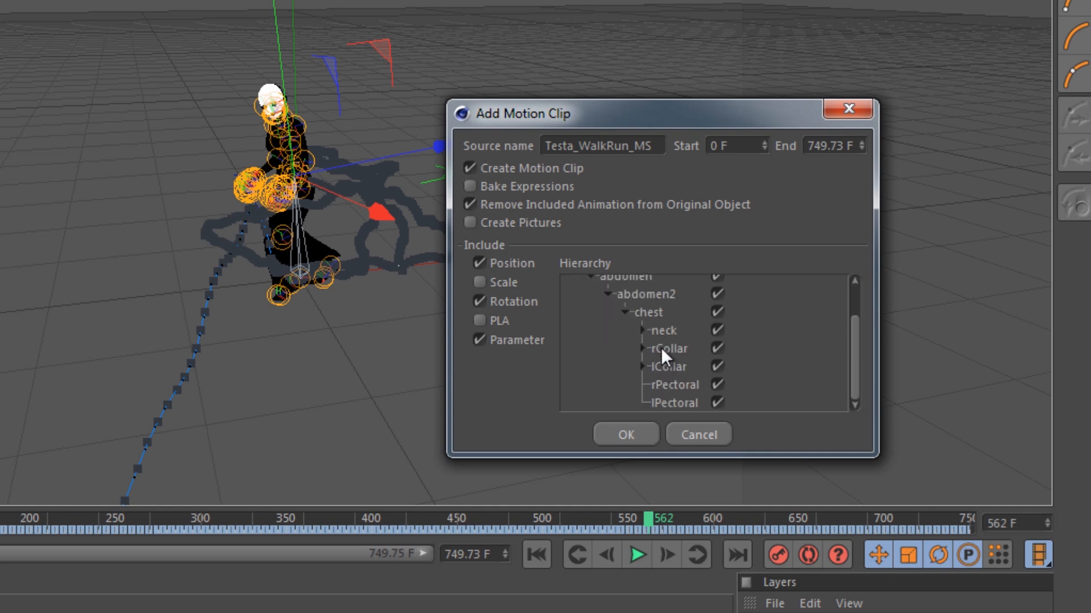
scroll(668, 352, "up", 1)
scroll(671, 347, "down", 1)
scroll(741, 381, "up", 1)
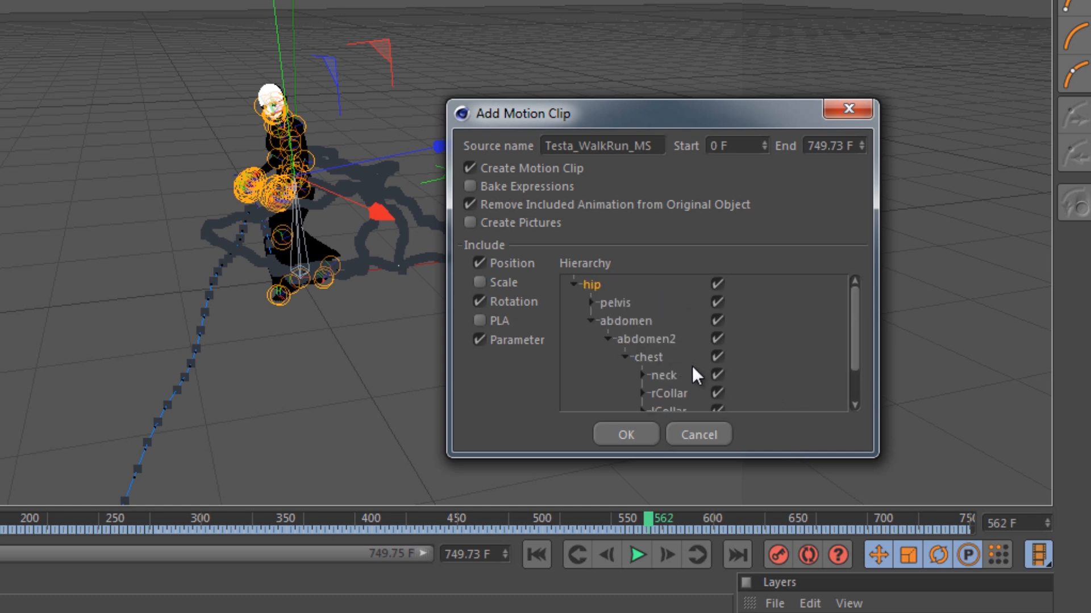
scroll(691, 366, "down", 1)
scroll(731, 375, "up", 1)
scroll(670, 327, "down", 2)
scroll(686, 375, "up", 2)
scroll(660, 358, "down", 2)
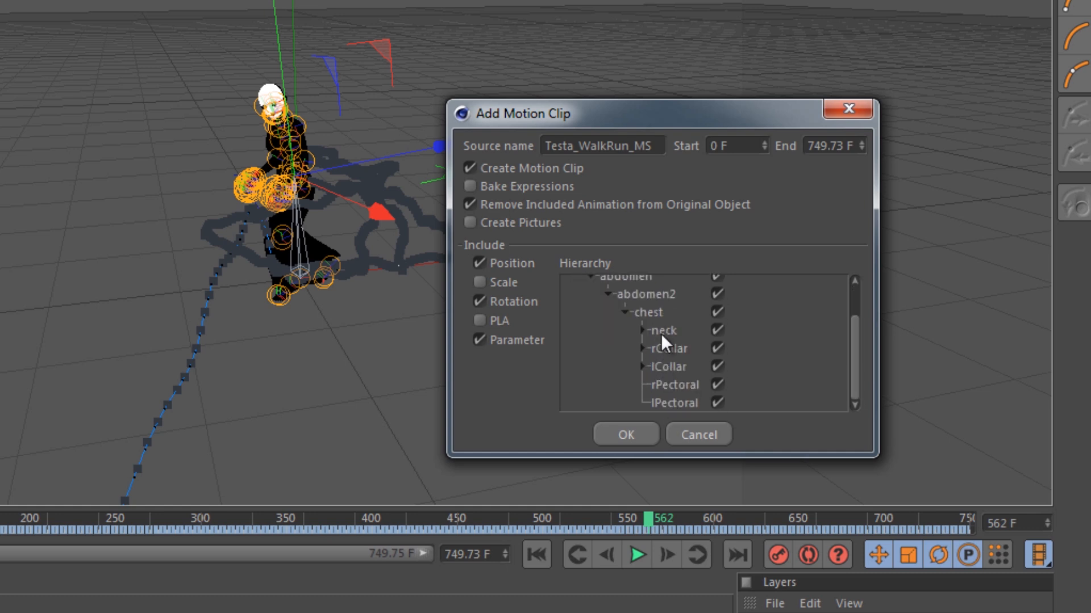
scroll(649, 331, "up", 2)
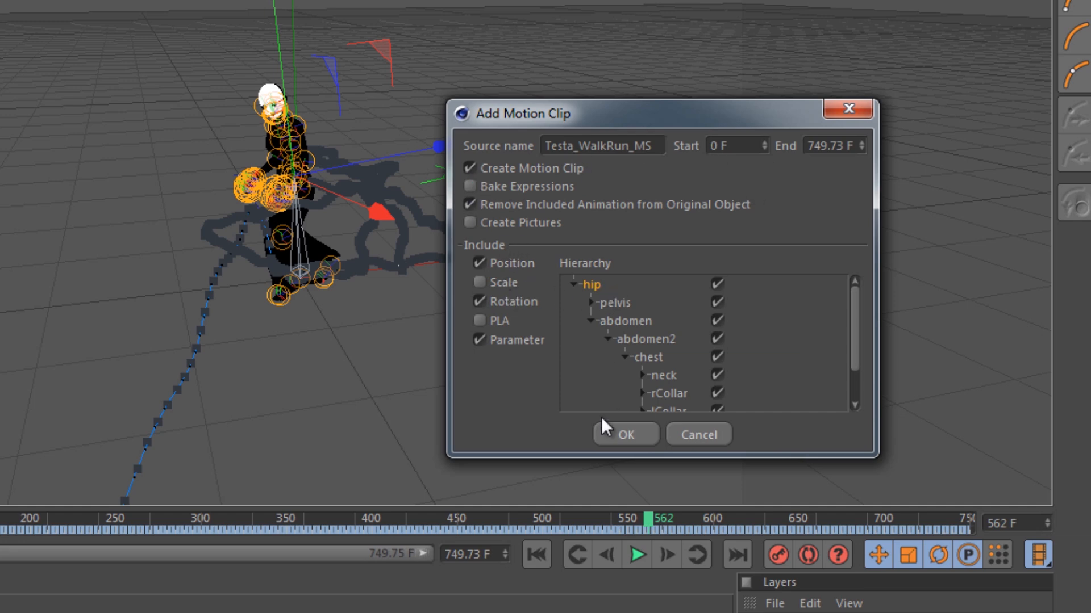
Step: Create the Testa_WalkRun_MS motion clip from the hip hierarchy and scrub back through the animation to check the character's motion
left_click(609, 429)
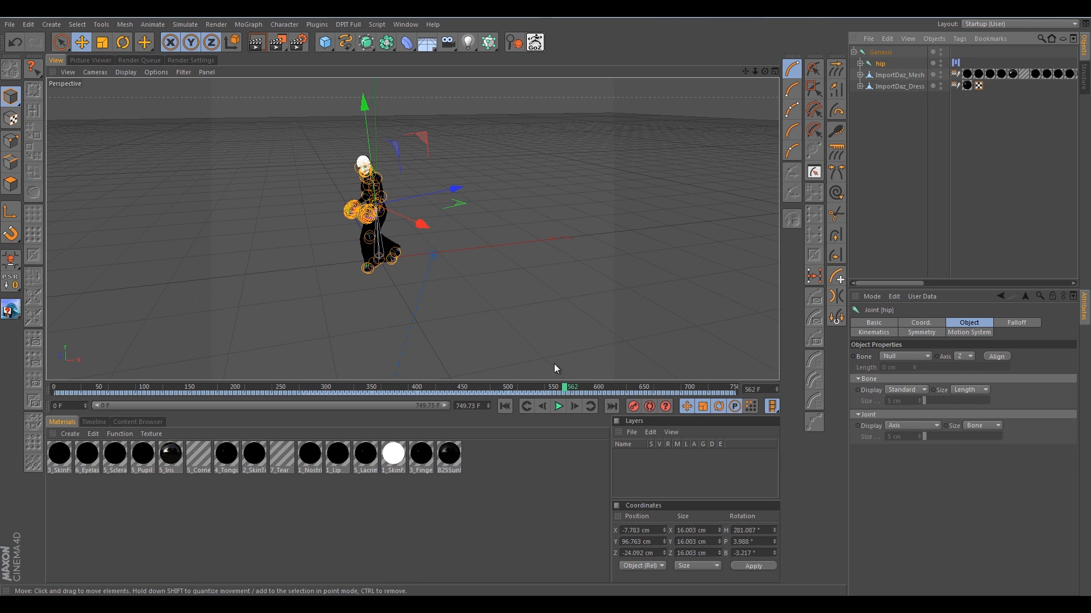
left_click_drag(564, 388, 201, 345)
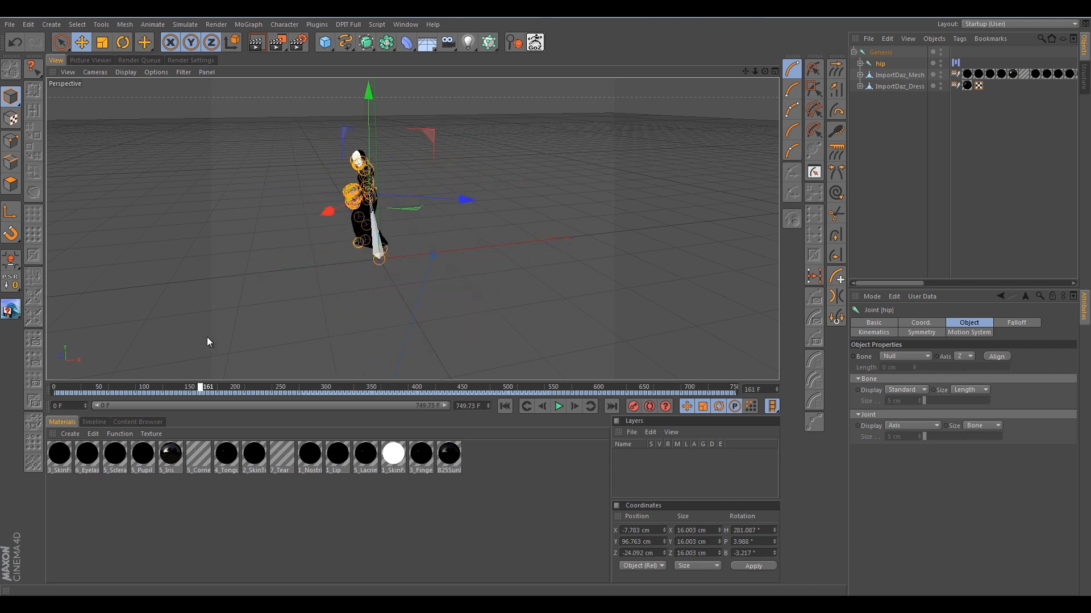
scroll(305, 316, "down", 5)
left_click_drag(403, 336, 301, 345, "alt")
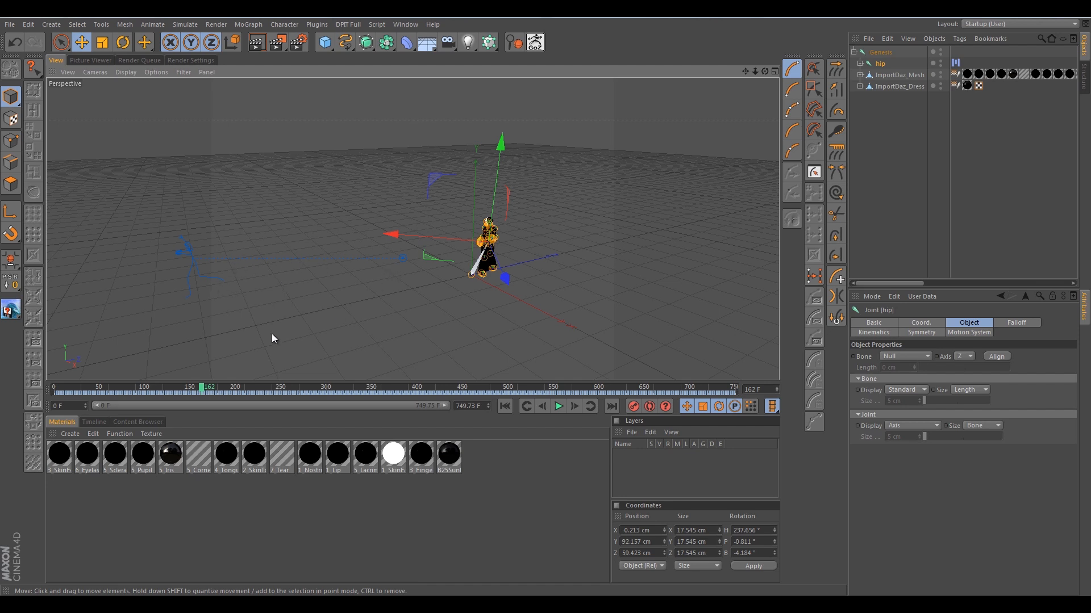
mouse_move(202, 390)
left_mouse_down()
mouse_move(343, 387)
mouse_move(748, 410)
mouse_move(339, 358)
mouse_move(198, 356)
mouse_move(90, 394)
left_mouse_up()
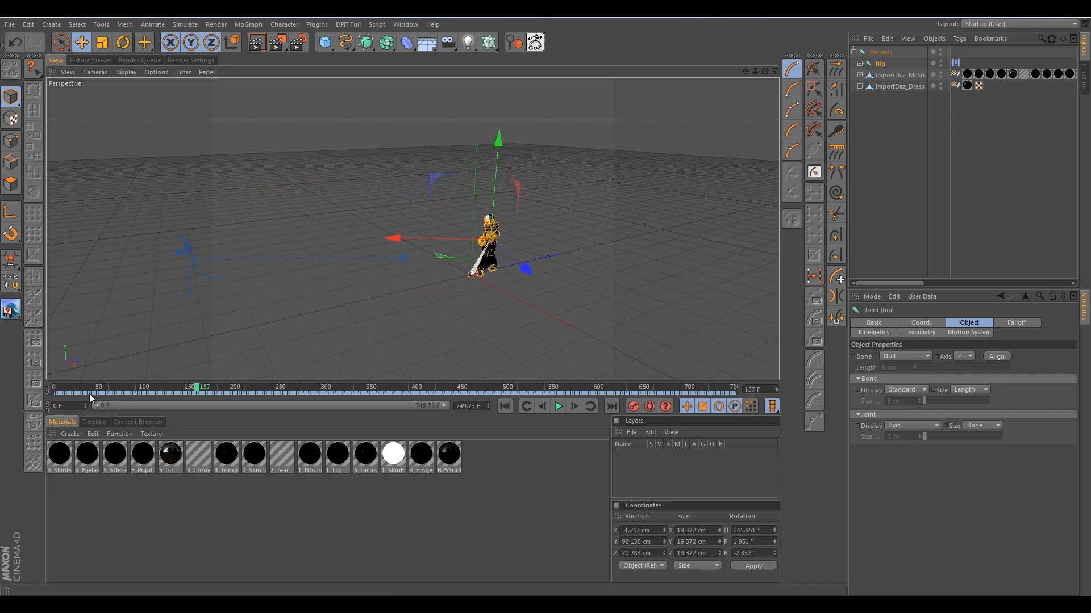
Step: Show the timeline in Motion Mode and frame the entire Testa_WalkRun_MS clip on the hip's Layer 0
left_click(95, 423)
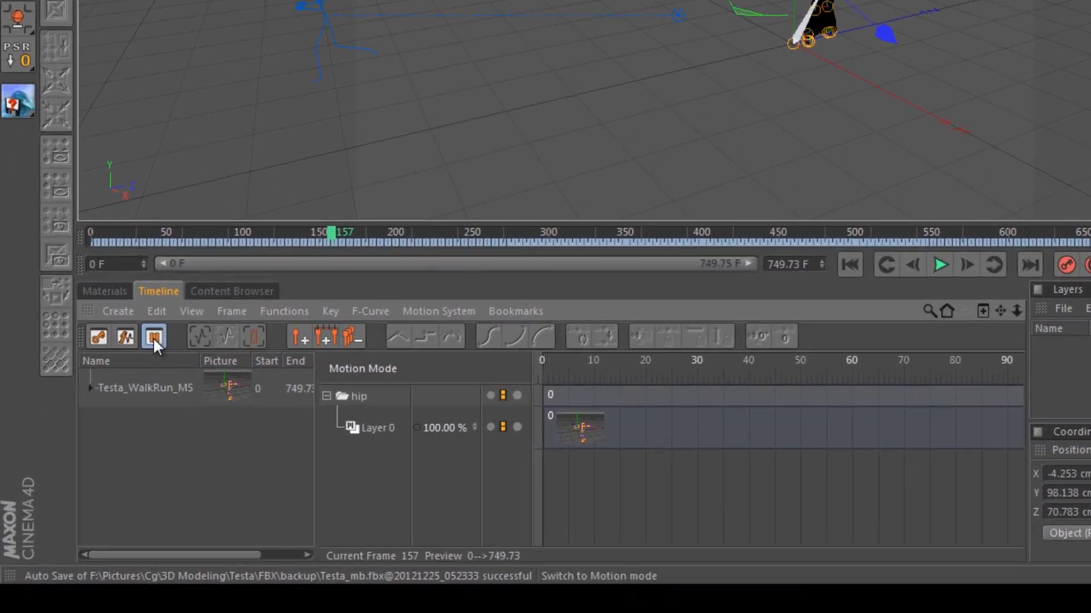
left_click(649, 423)
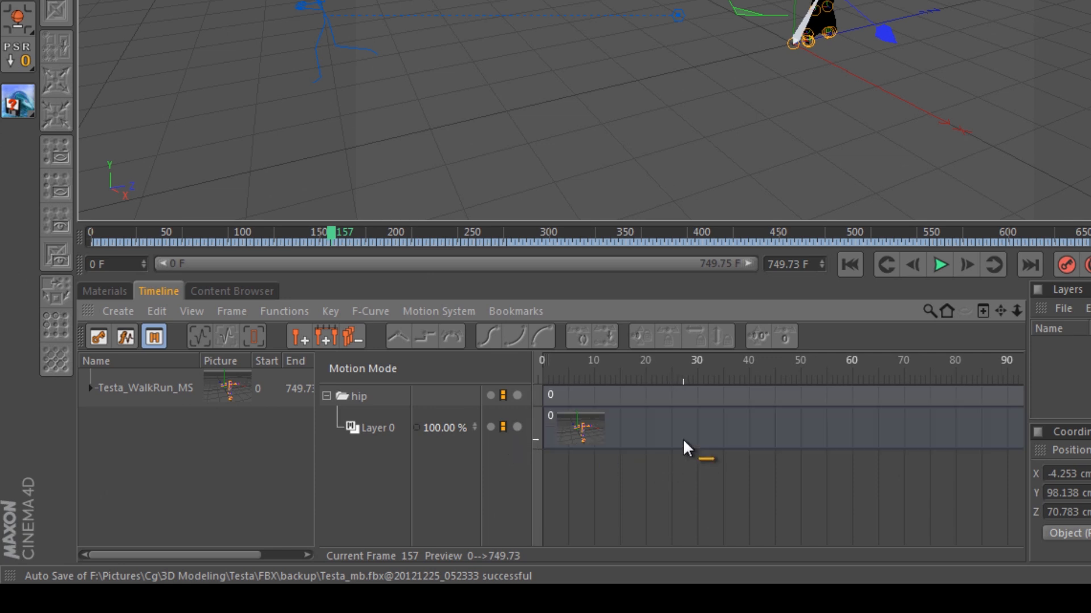
key("ctrl+a")
scroll(740, 494, "down", 2)
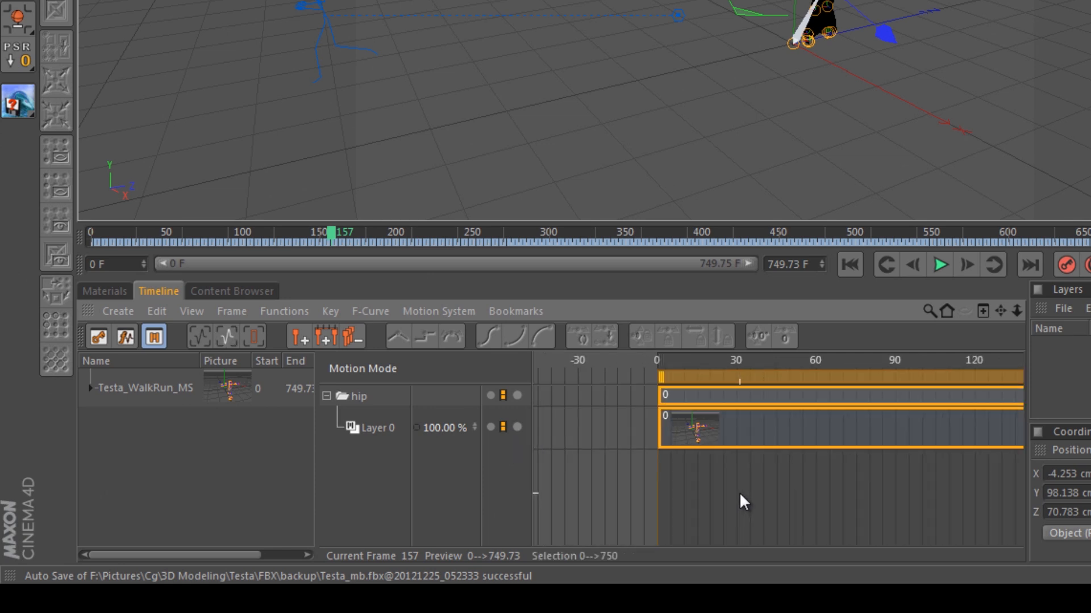
left_click_drag(1001, 311, 910, 355)
scroll(773, 495, "down", 1)
scroll(773, 492, "down", 2)
middle_click_drag(812, 492, 710, 492, "alt")
scroll(812, 492, "down", 1)
scroll(812, 492, "down", 1)
left_click_drag(1000, 311, 917, 350)
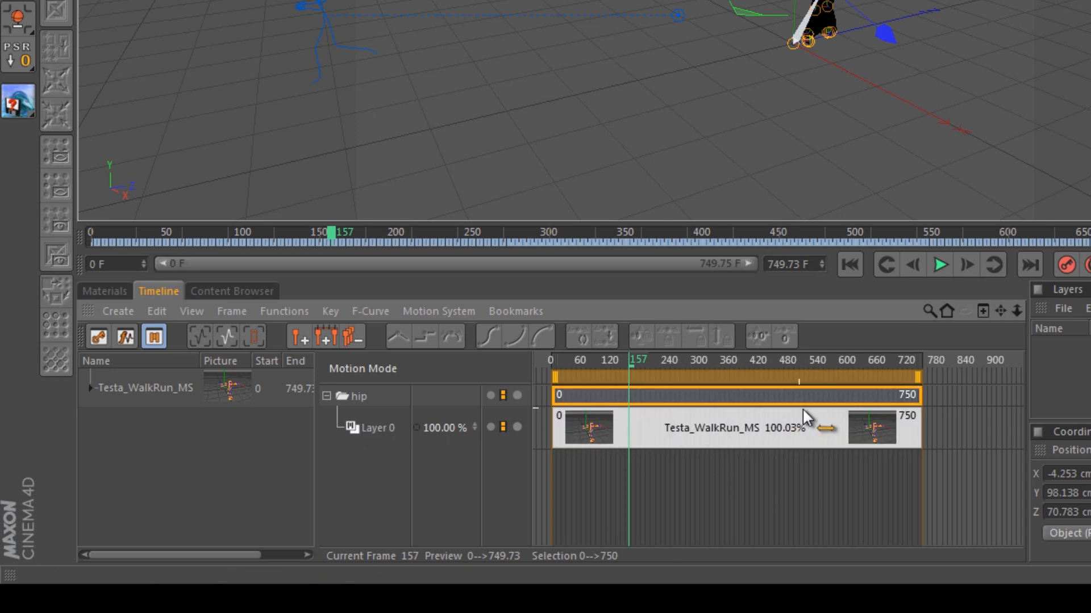
Step: Select the Testa_WalkRun_MS clip and scrub the motion timeline up to frame 663 to preview its movement
left_click(779, 426)
left_click_drag(631, 361, 607, 361)
left_click_drag(834, 376, 879, 374)
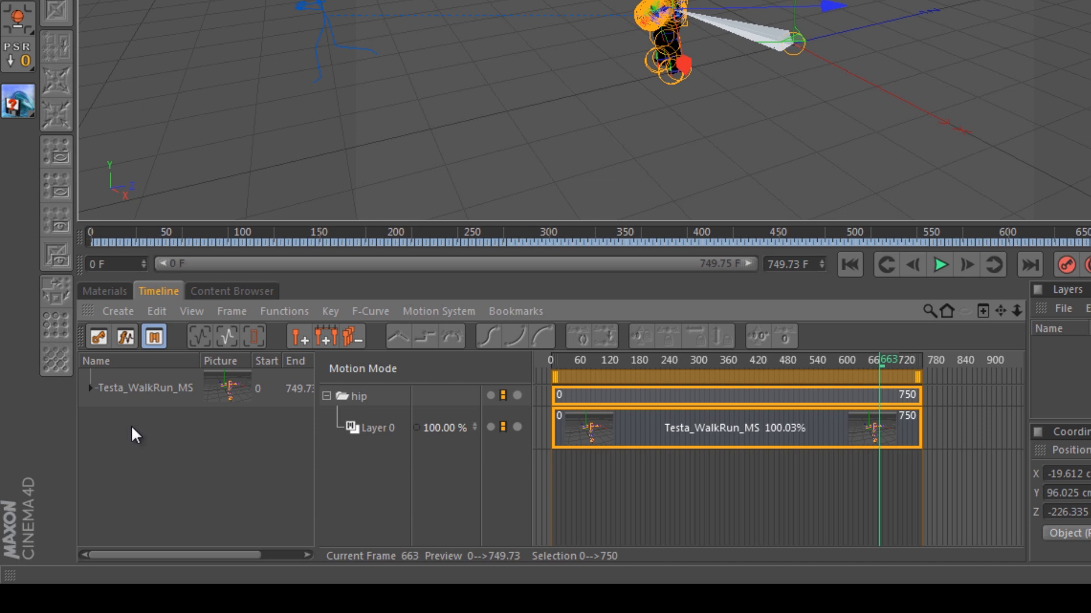
Step: Add a second Testa_WalkRun_MS clip to Layer 0 and overlap it with the end of the first, starting at frame 656
left_click_drag(127, 388, 640, 391)
left_click_drag(949, 418, 949, 420)
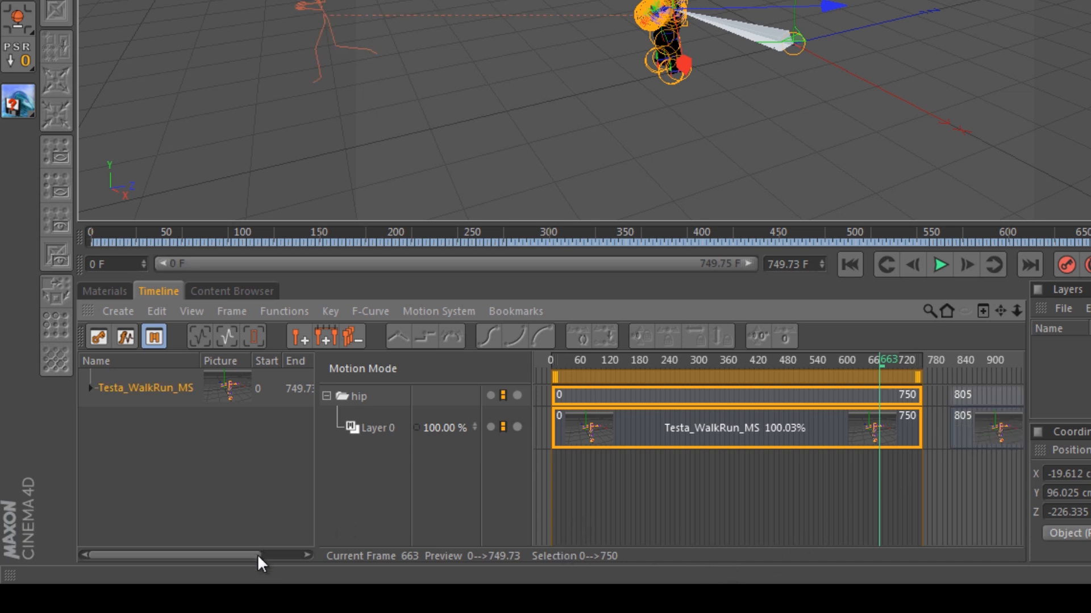
scroll(844, 483, "down", 4)
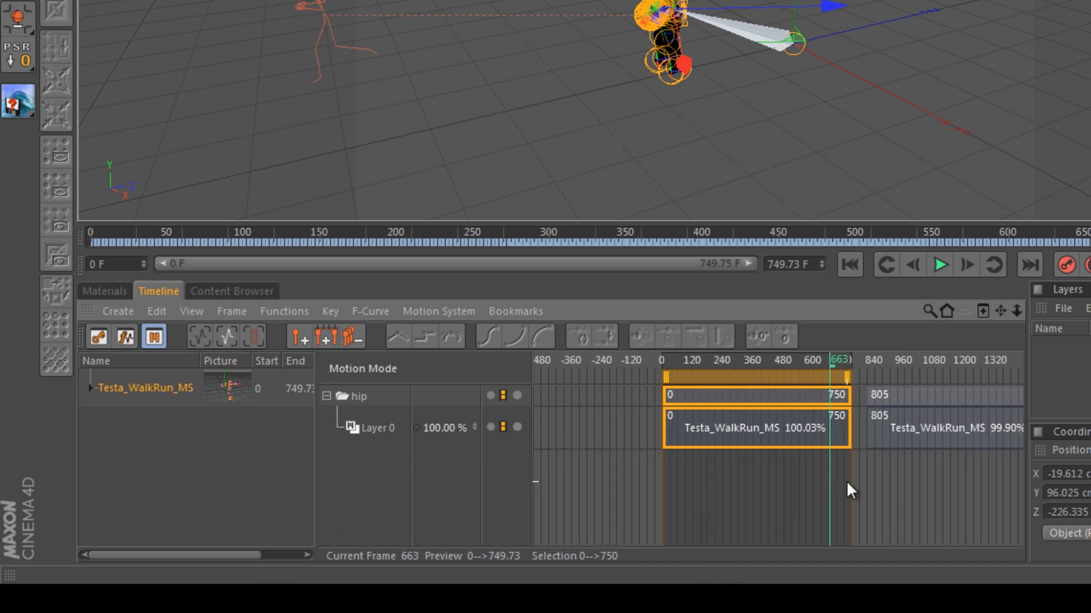
left_click_drag(867, 421, 849, 439)
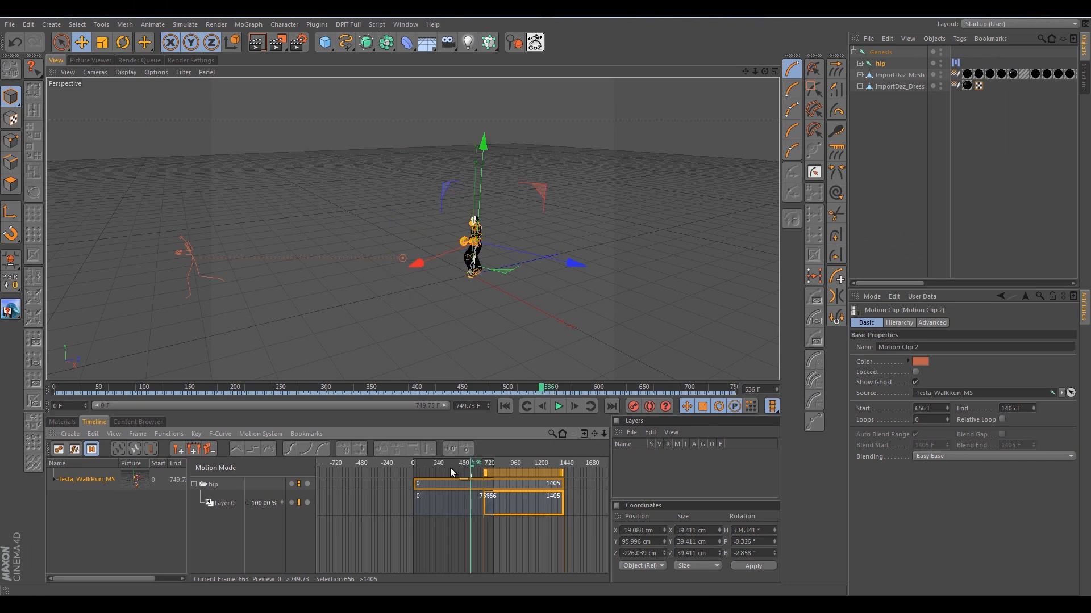
Step: Scrub through the overlap of the two clips and advance the current frame to 755
left_click_drag(450, 468, 511, 477)
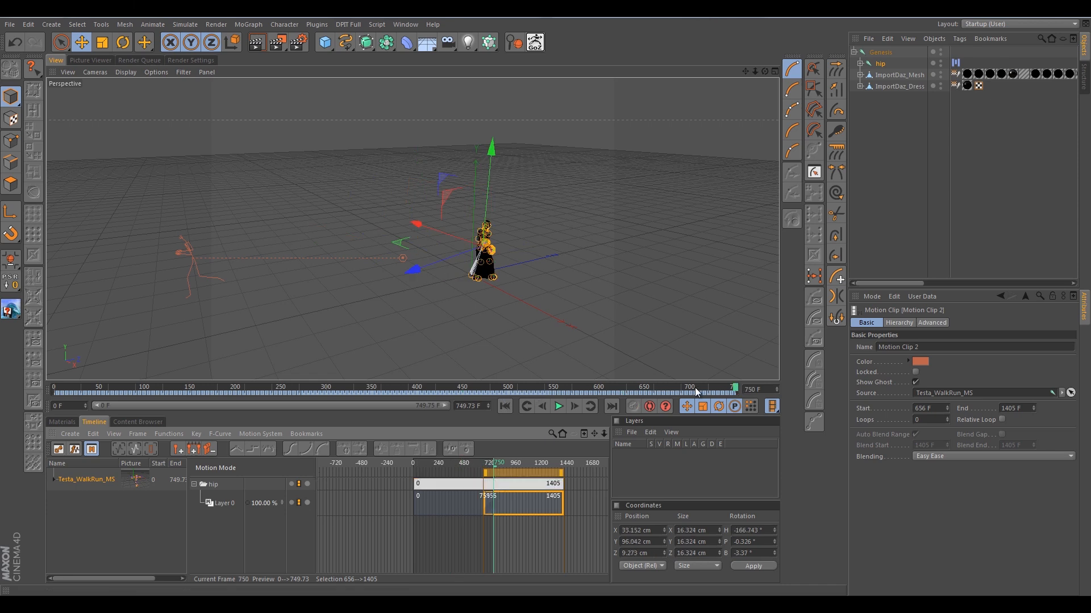
left_click(760, 390)
key("Up")
key("Up")
key("Up")
key("Up")
key("Up")
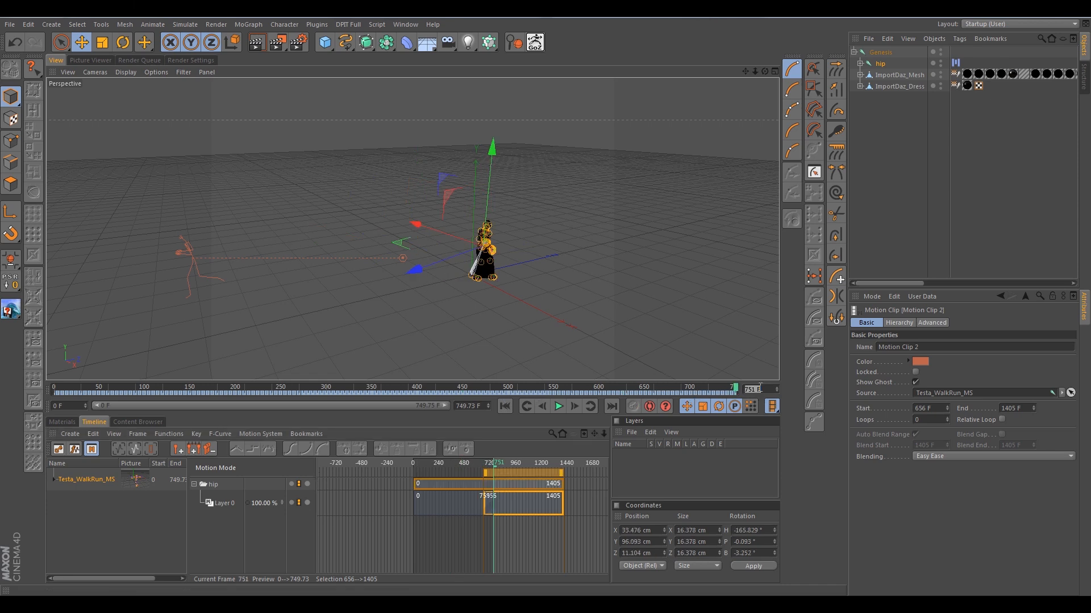
Step: Set the project's end frame to 1405 F and extend the preview range to the full length
left_click_drag(445, 404, 488, 407)
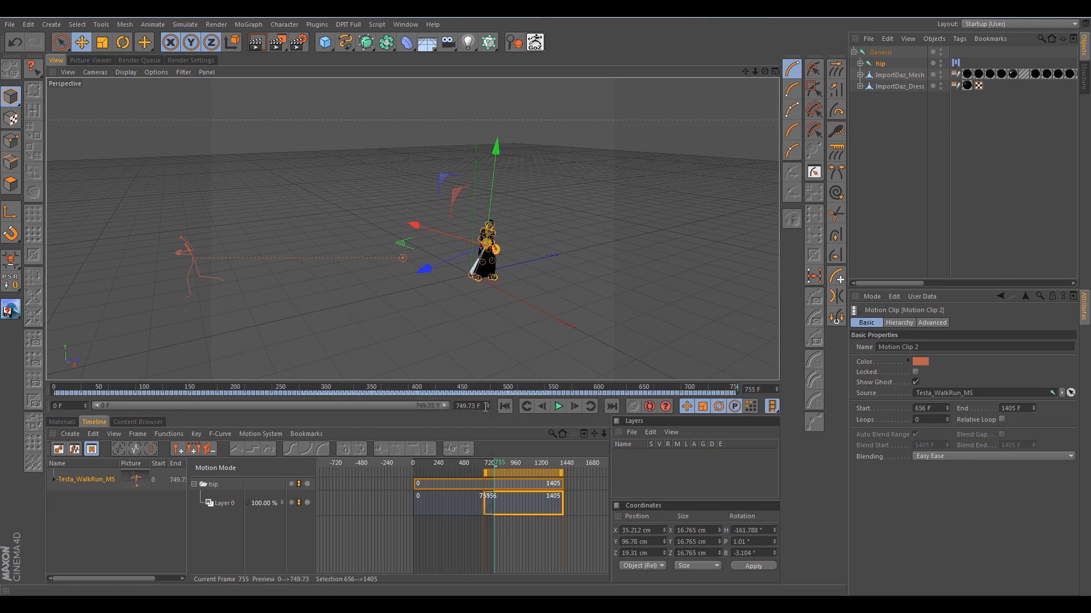
type("140")
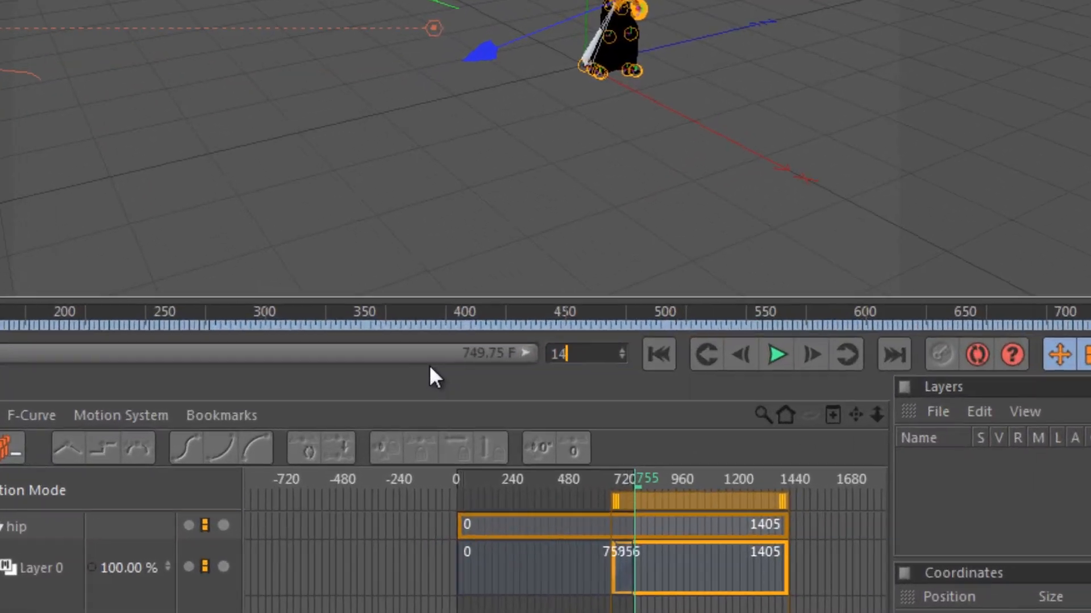
type("5")
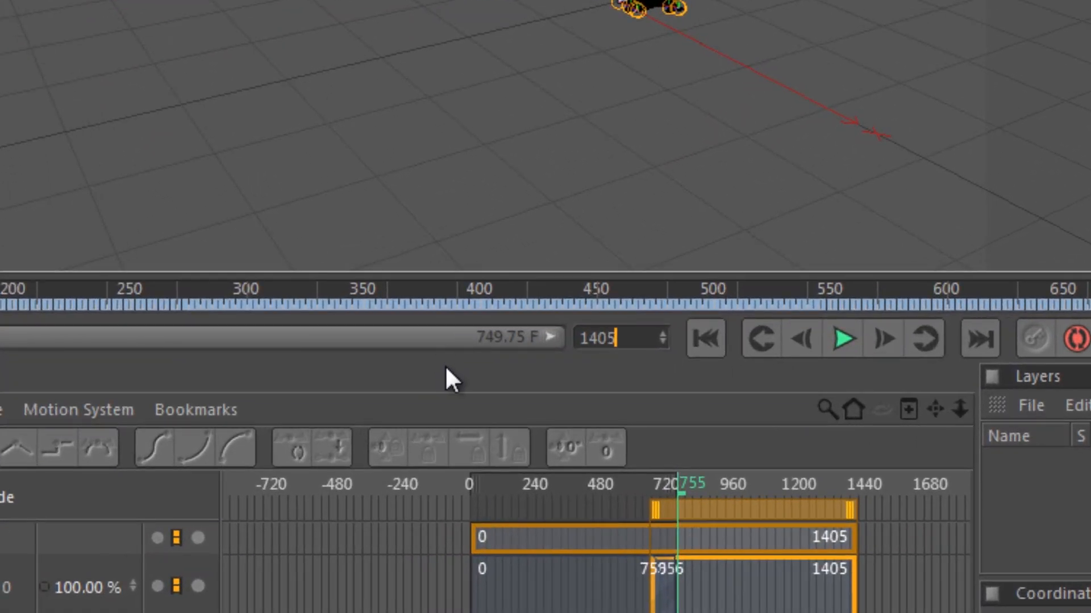
key("Return")
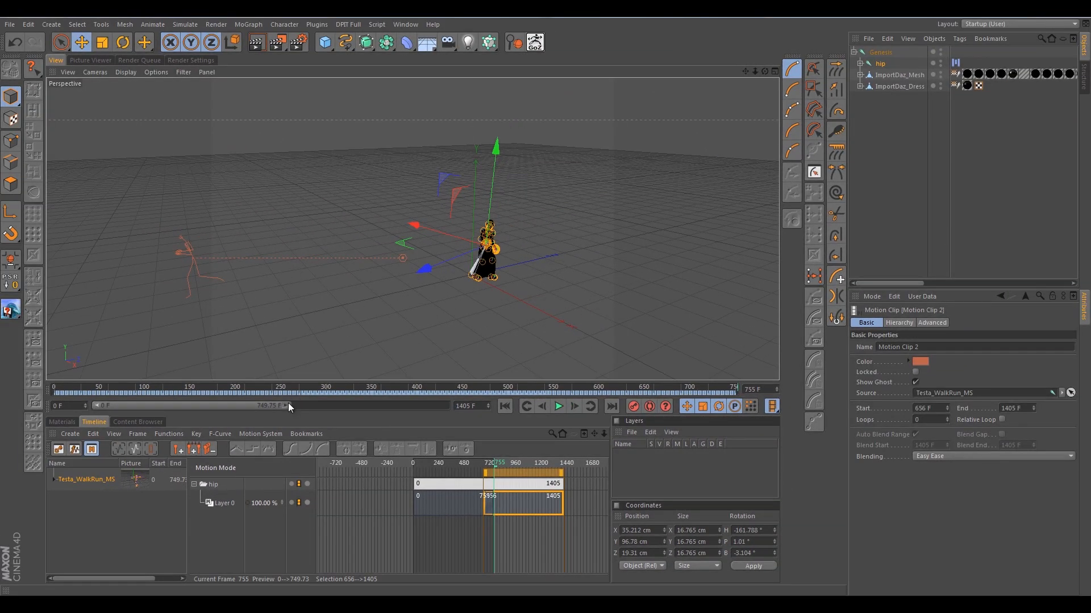
left_click_drag(287, 404, 472, 408)
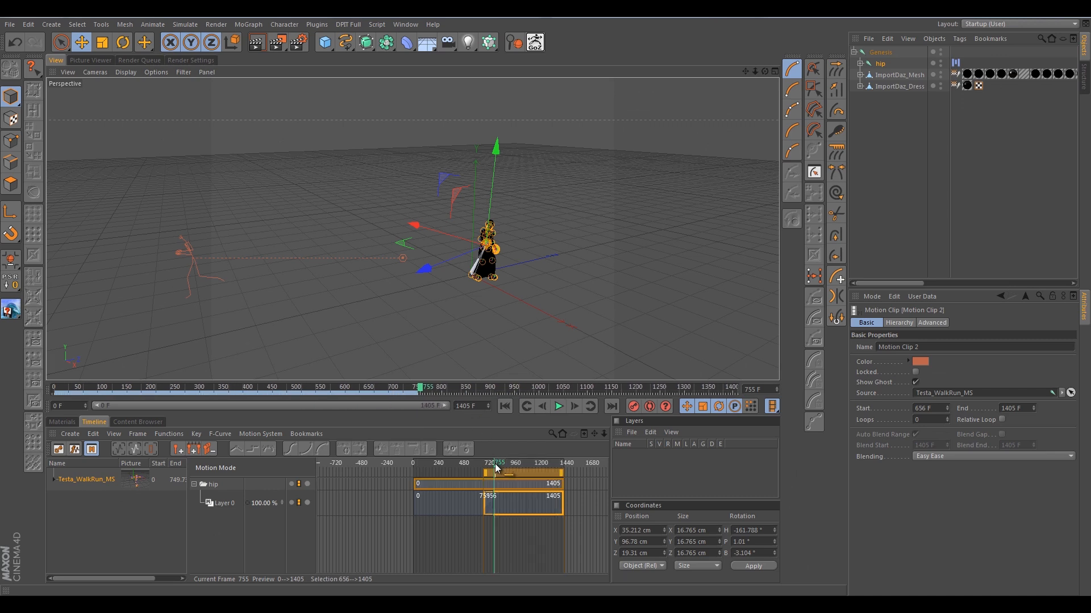
Step: Scrub across the blend and the second clip, from frame 691 to 1158 and back to 803, to check the combined motion
mouse_move(486, 466)
left_mouse_down()
mouse_move(475, 471)
mouse_move(544, 474)
mouse_move(477, 474)
mouse_move(513, 479)
mouse_move(486, 477)
left_mouse_up()
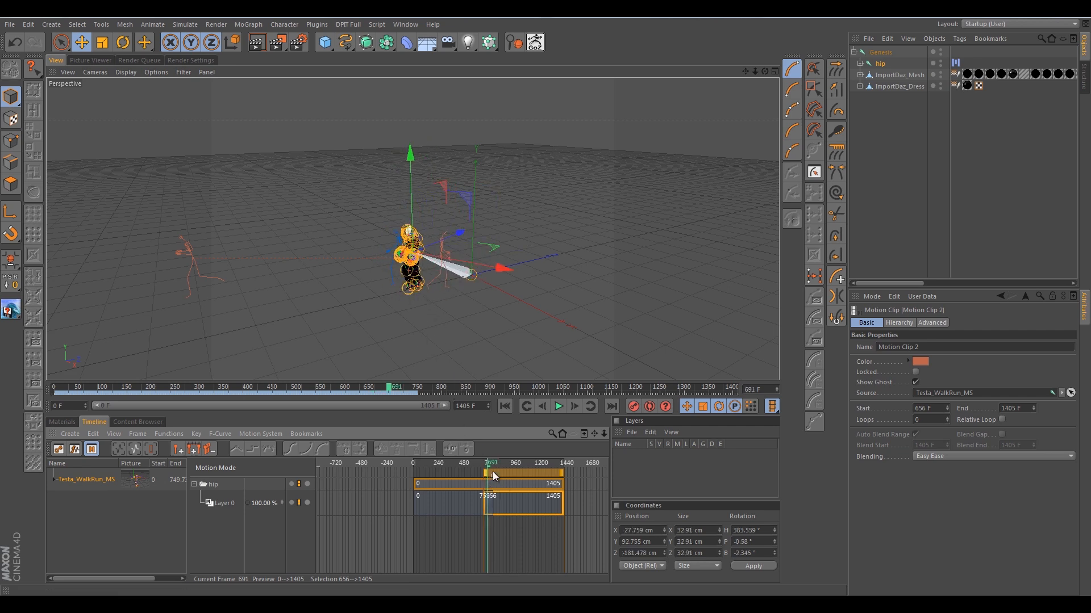
left_click_drag(488, 470, 539, 465)
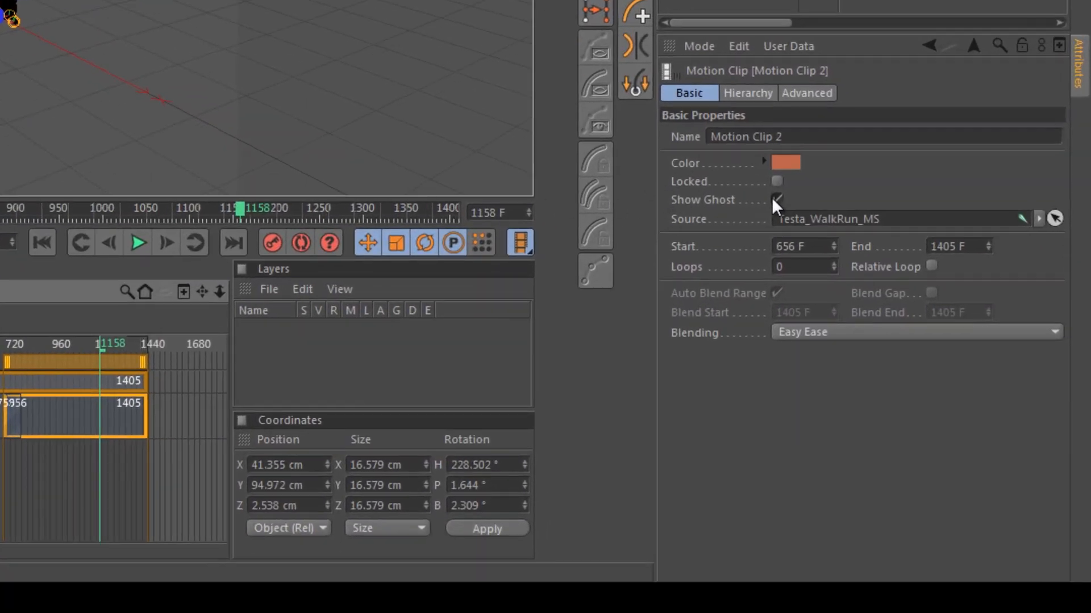
left_click(776, 200)
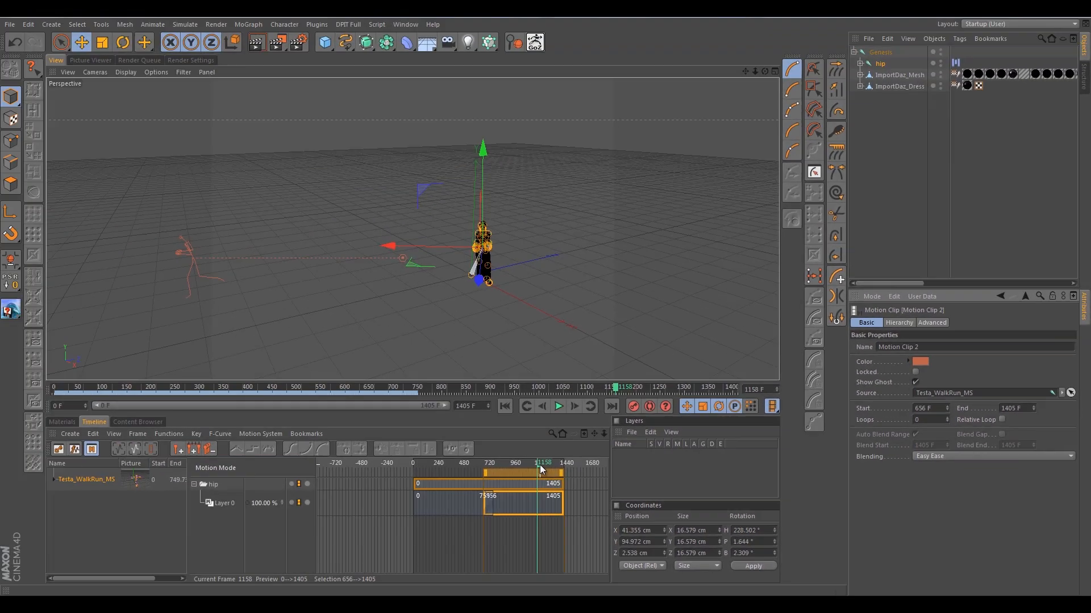
left_click_drag(537, 464, 499, 474)
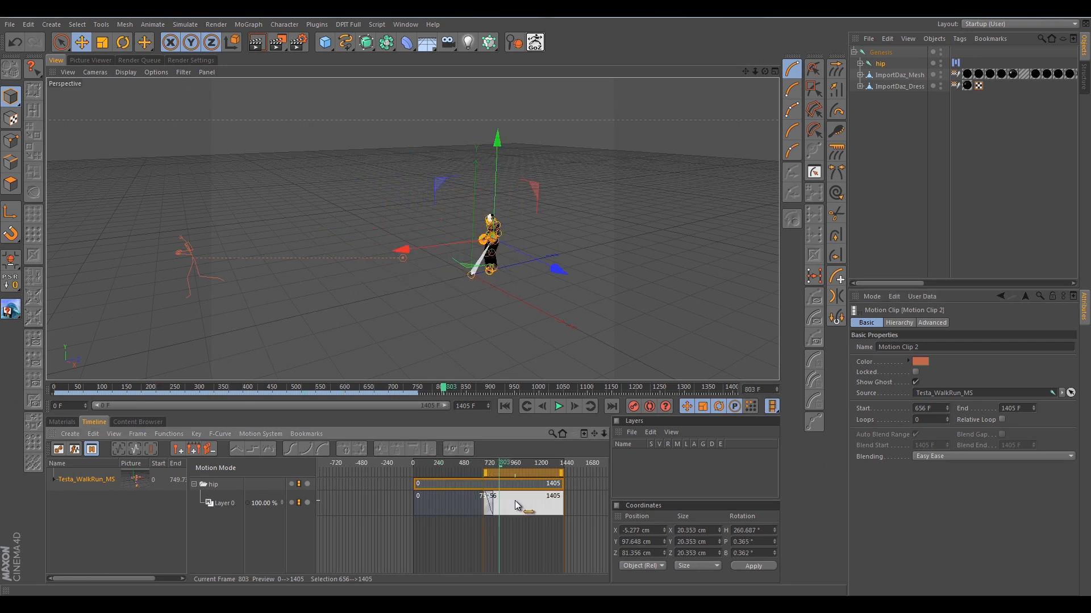
Step: Delete the second motion clip from Layer 0 and scrub back to frame 389 within the first clip
key("Delete")
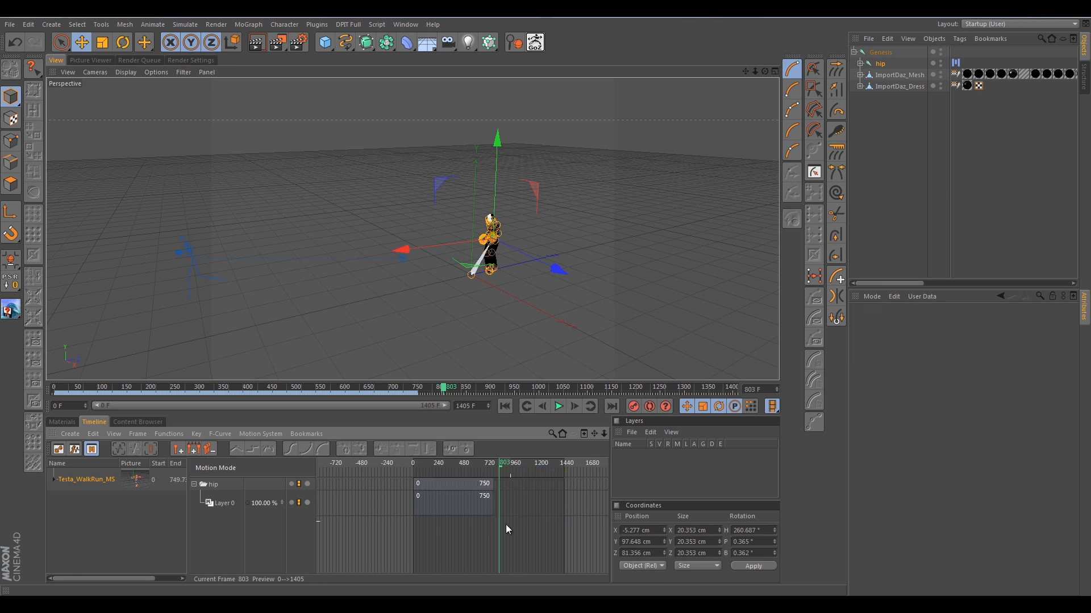
left_click_drag(501, 469, 455, 475)
left_click(479, 500)
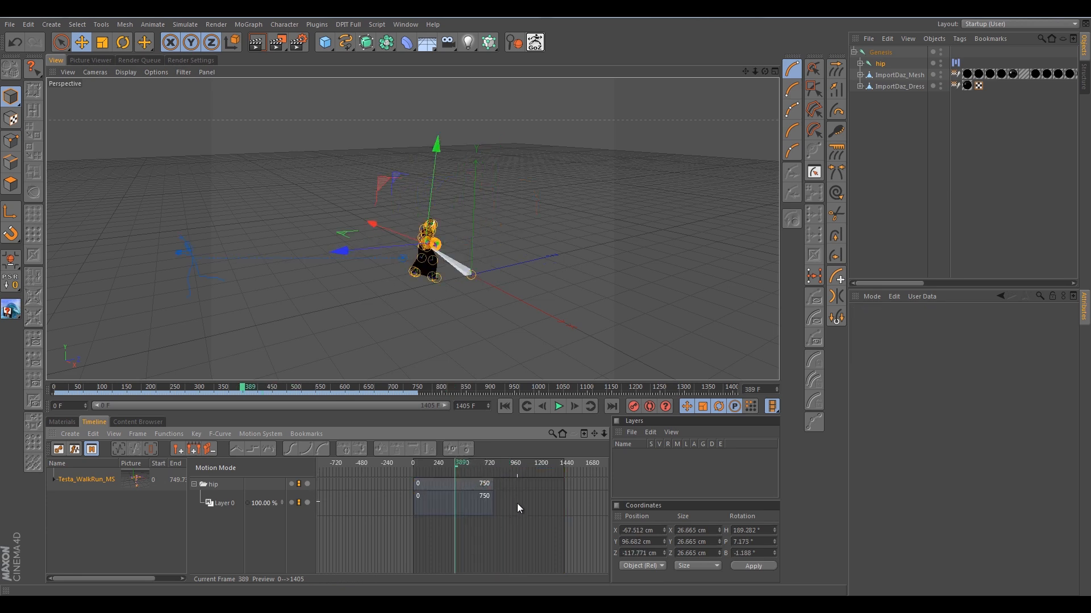
Step: Select the remaining Testa_WalkRun_MS clip and show its animation tracks in Key Mode
scroll(517, 504, "up", 3)
scroll(509, 513, "down", 1)
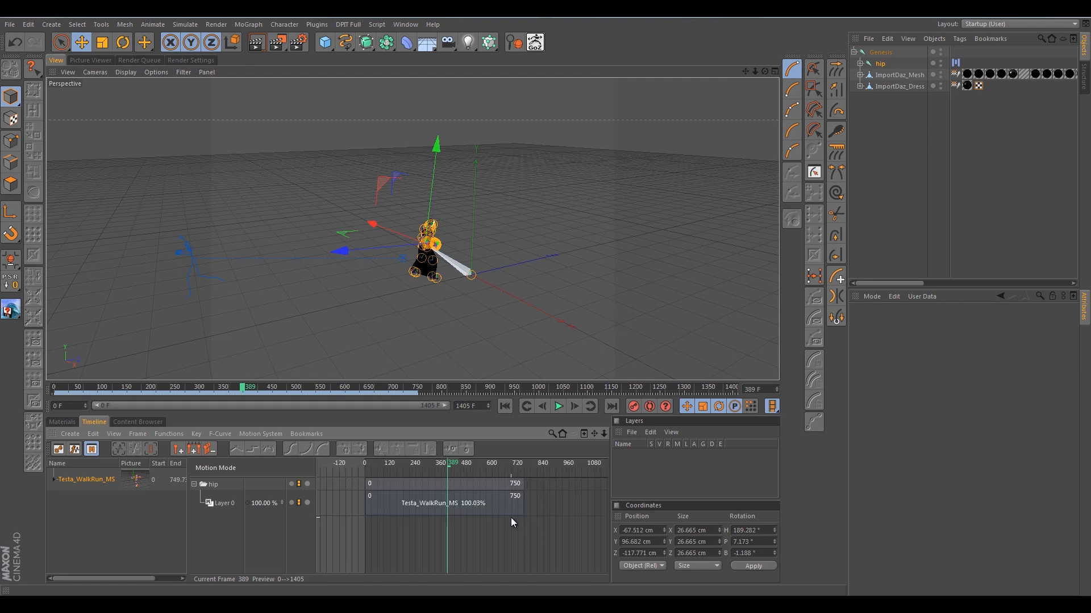
scroll(510, 517, "down", 2)
middle_click_drag(516, 513, 500, 514, "alt")
left_click(447, 507)
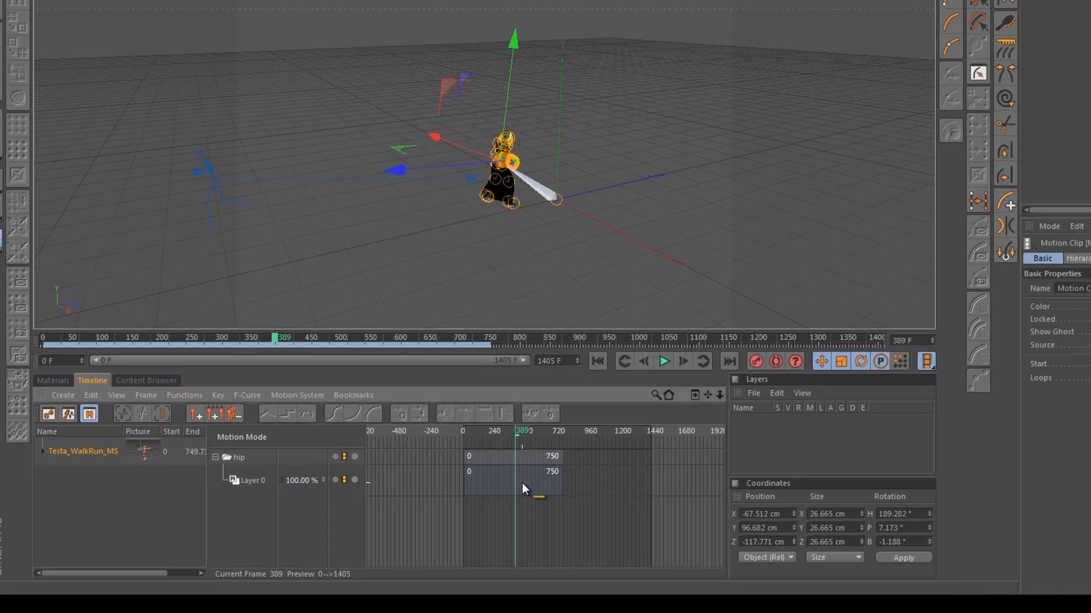
left_click(524, 485)
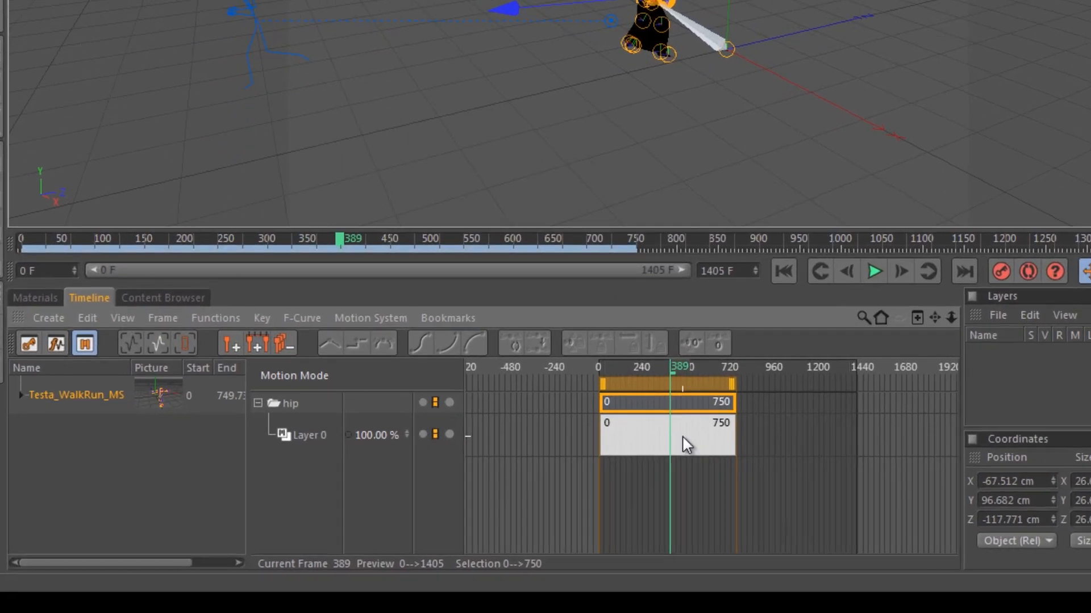
right_click(526, 484)
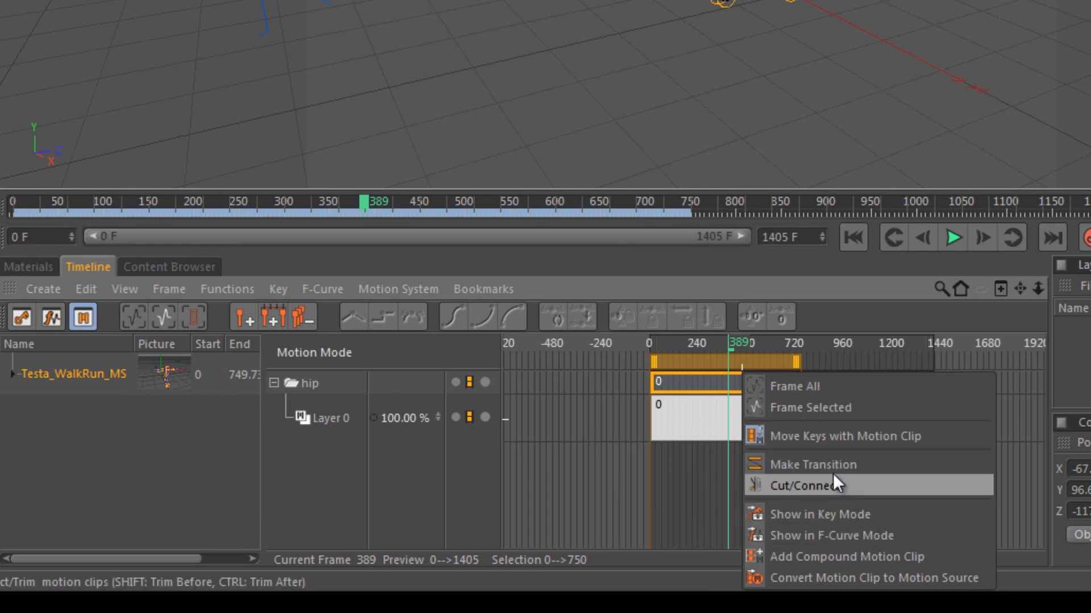
left_click(826, 513)
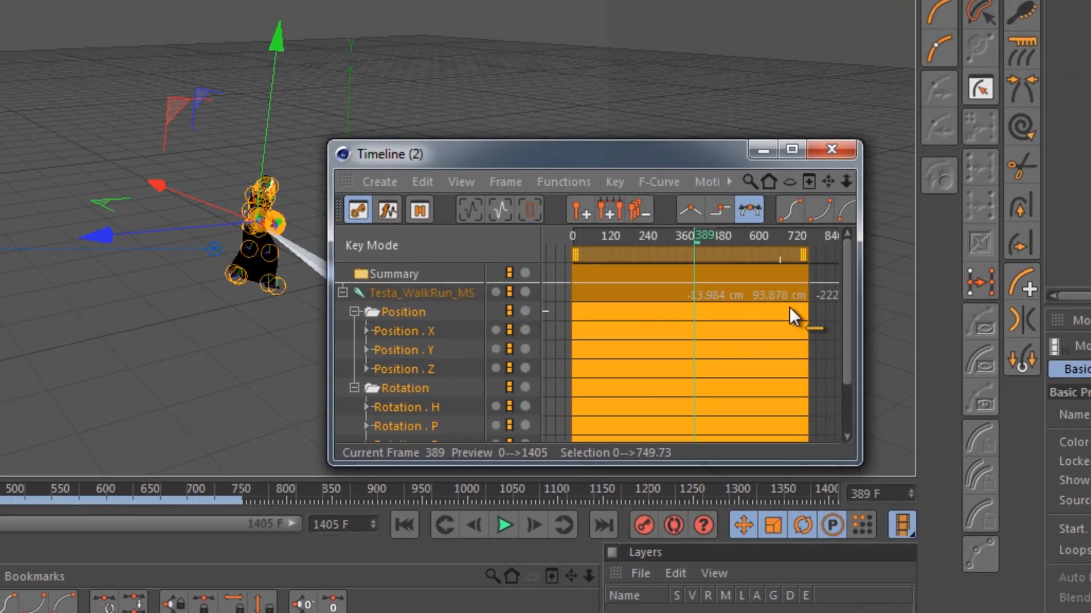
Step: Enlarge the separate timeline window to examine the clip's position and rotation key tracks, close it and scrub to frame 294
left_click_drag(850, 457, 1090, 612)
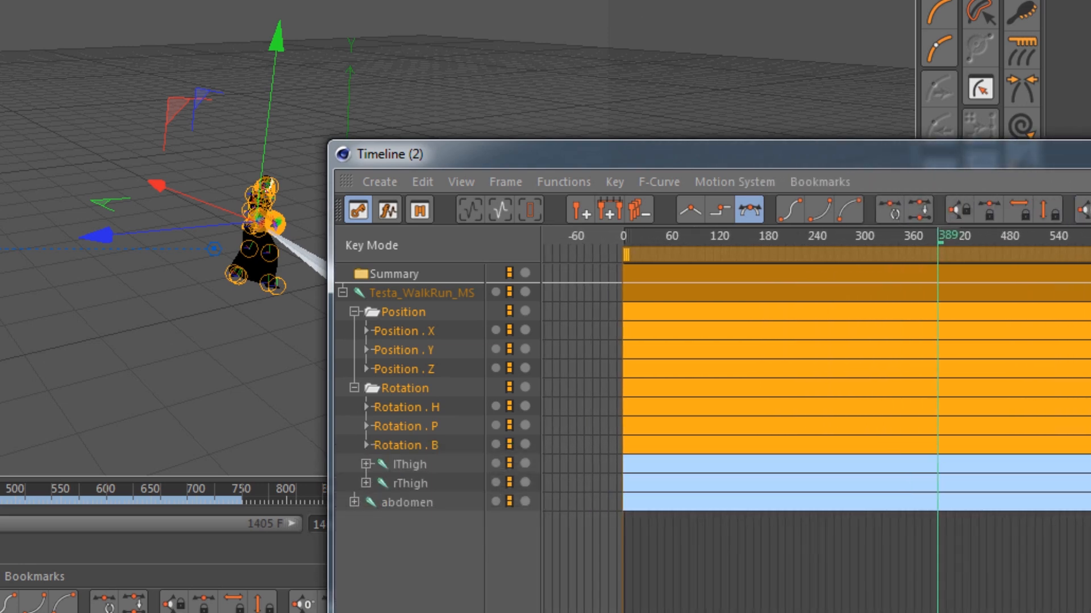
left_click_drag(746, 159, 319, 66)
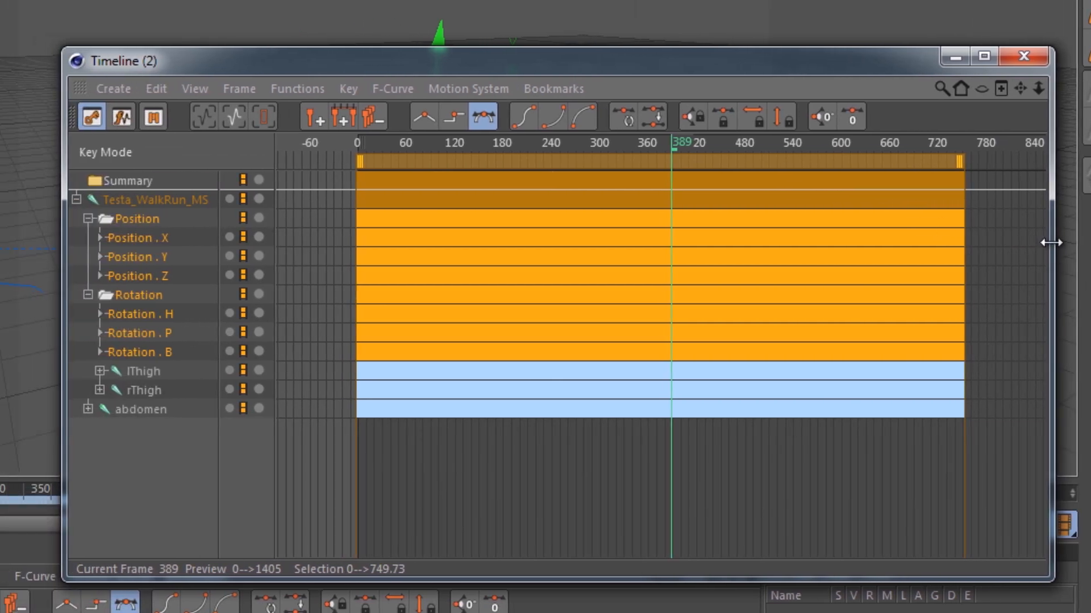
left_click_drag(891, 243, 944, 243)
left_click_drag(1079, 244, 1086, 243)
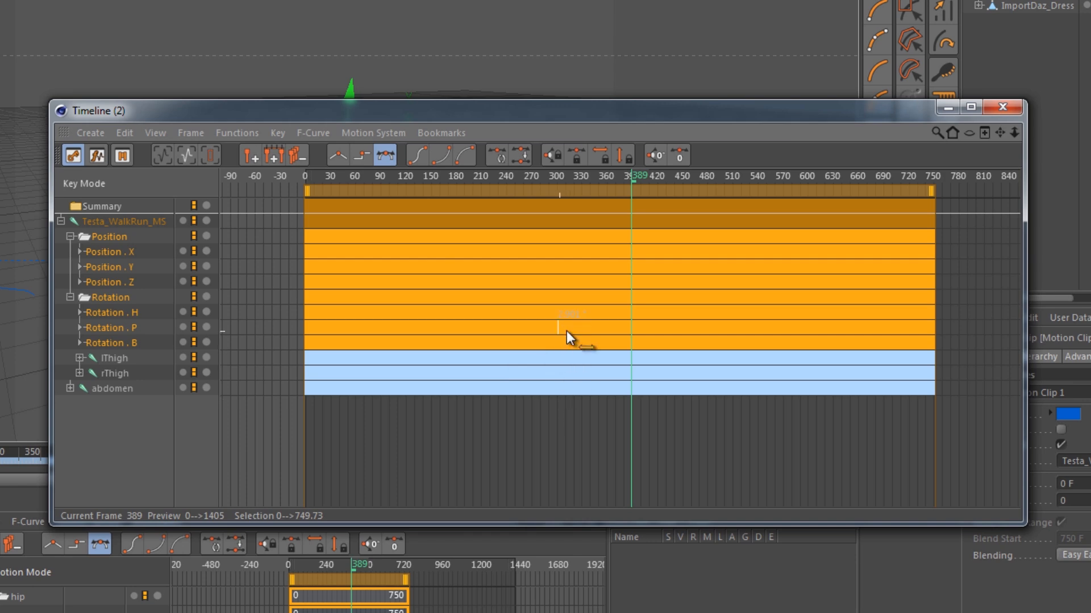
left_click_drag(462, 116, 299, 145)
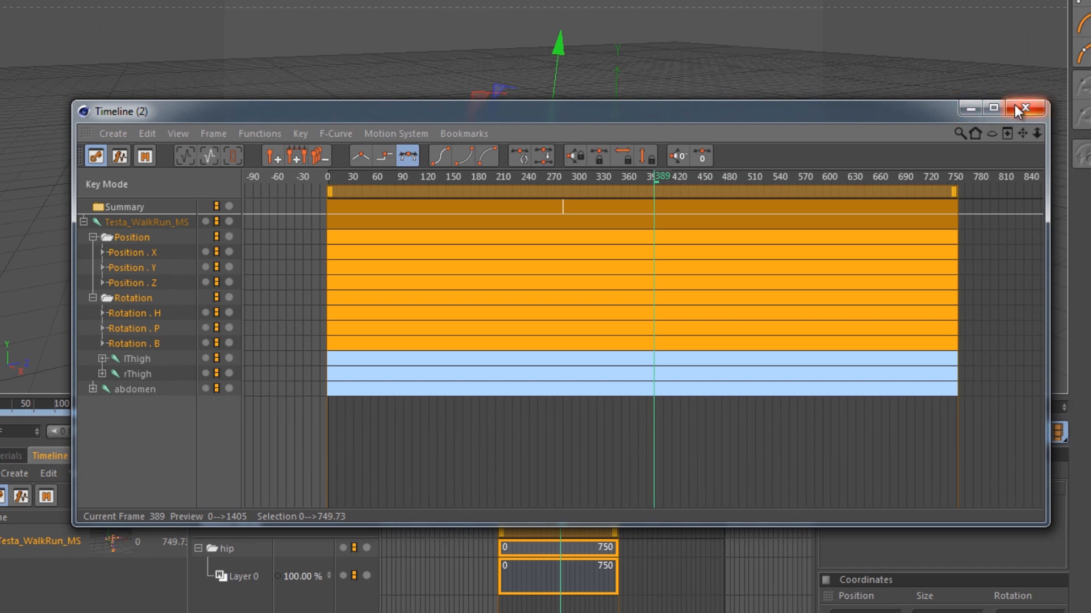
left_click(1022, 108)
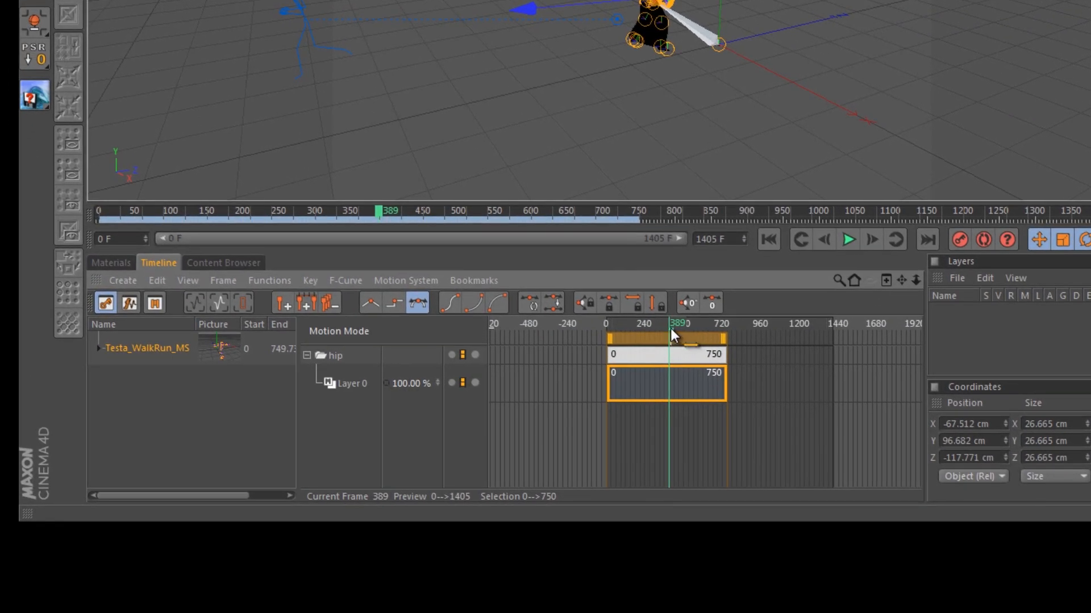
mouse_move(670, 328)
left_mouse_down()
mouse_move(632, 327)
mouse_move(745, 323)
mouse_move(655, 325)
left_mouse_up()
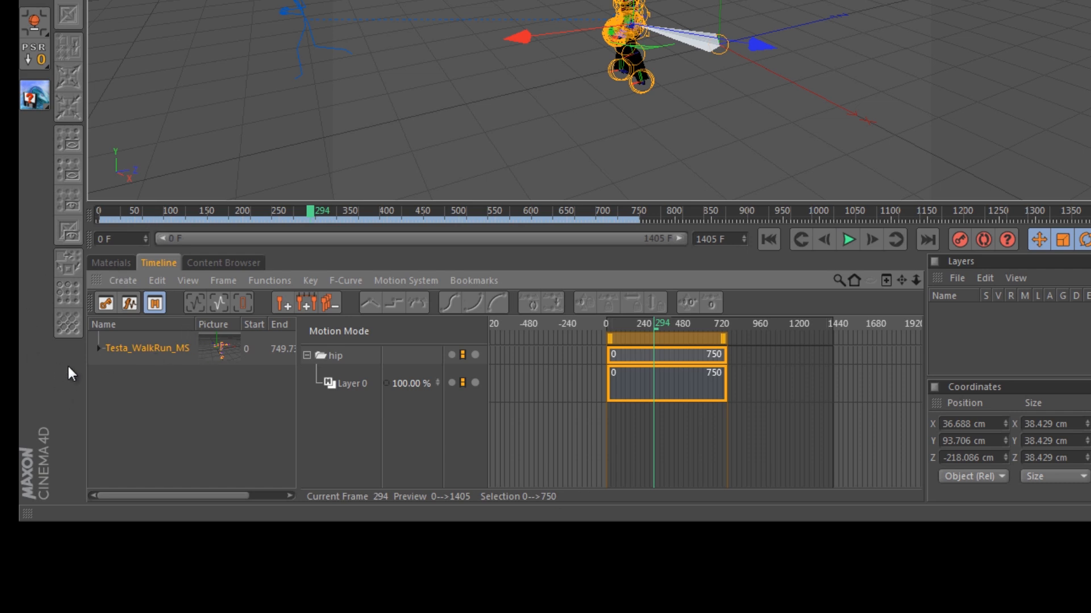
Step: Start saving the Testa_WalkRun_MS motion source to a file and browse to the 3D Modeling folder
right_click(135, 348)
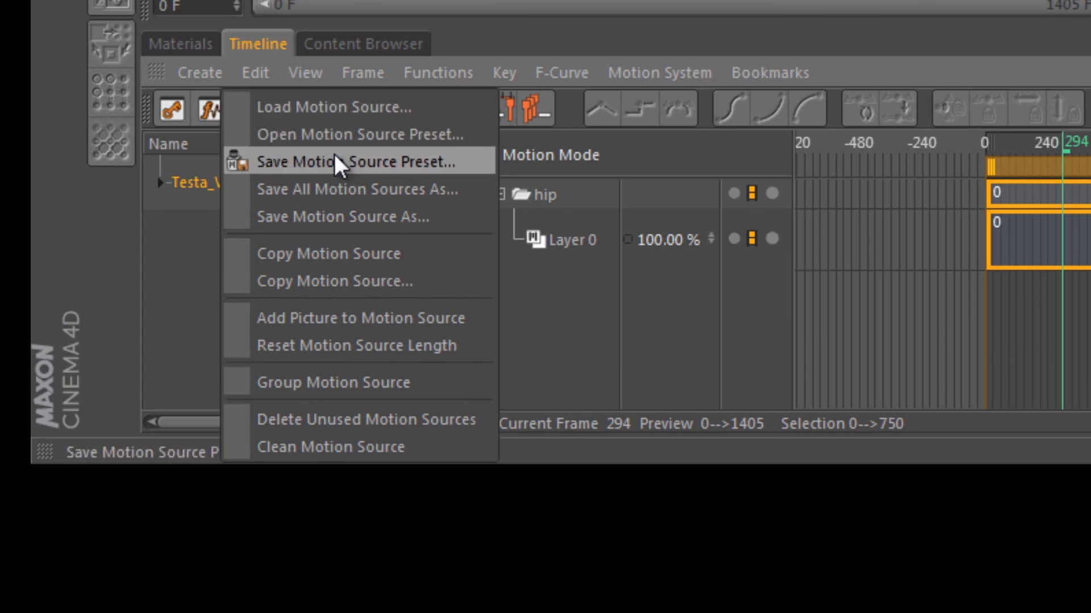
left_click(336, 214)
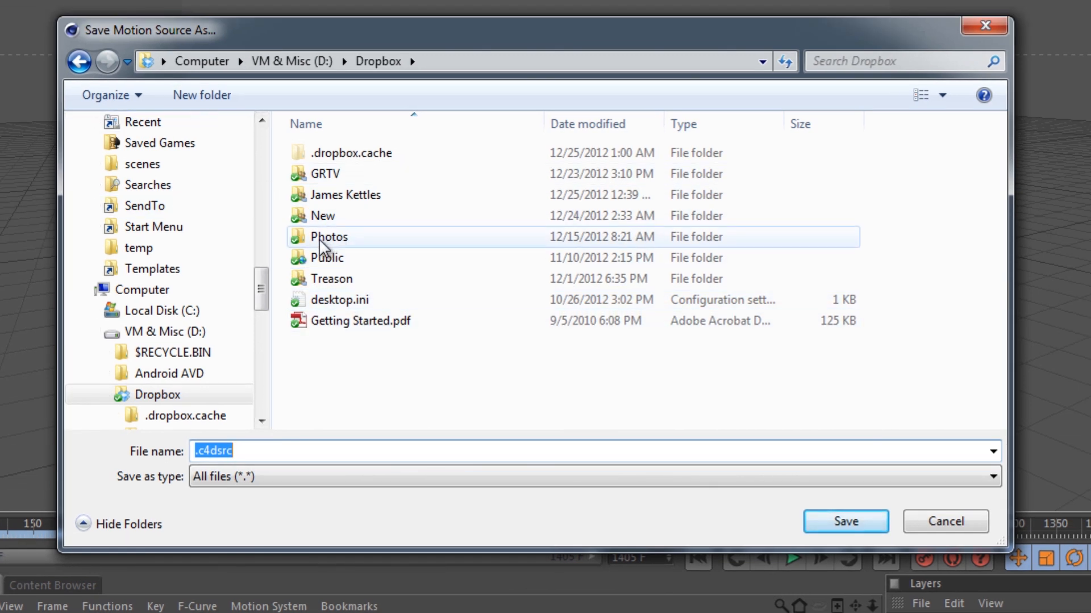
left_click_drag(267, 281, 263, 147)
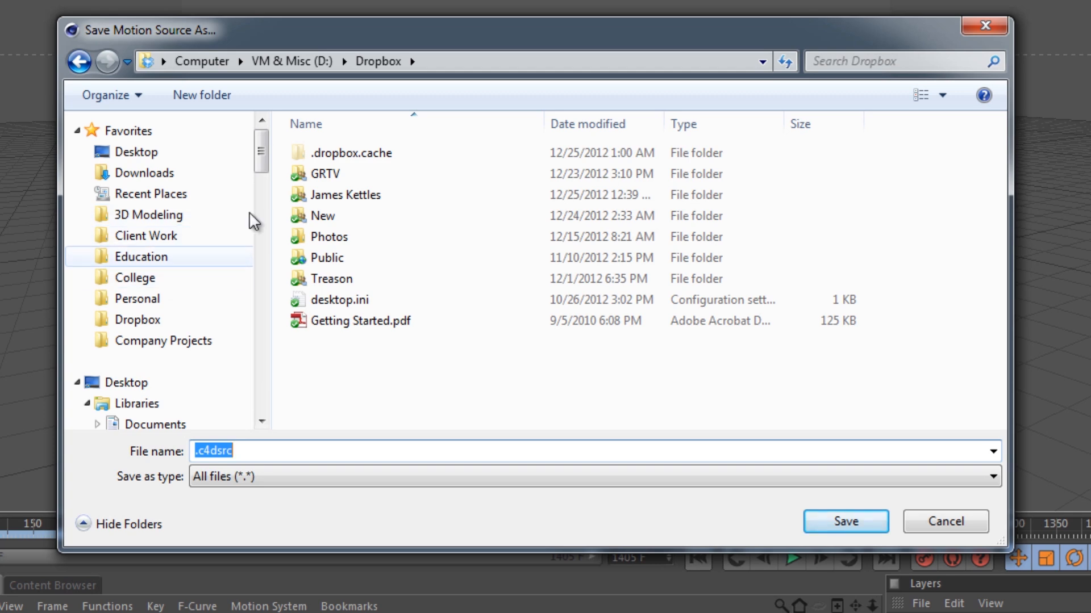
left_click(176, 215)
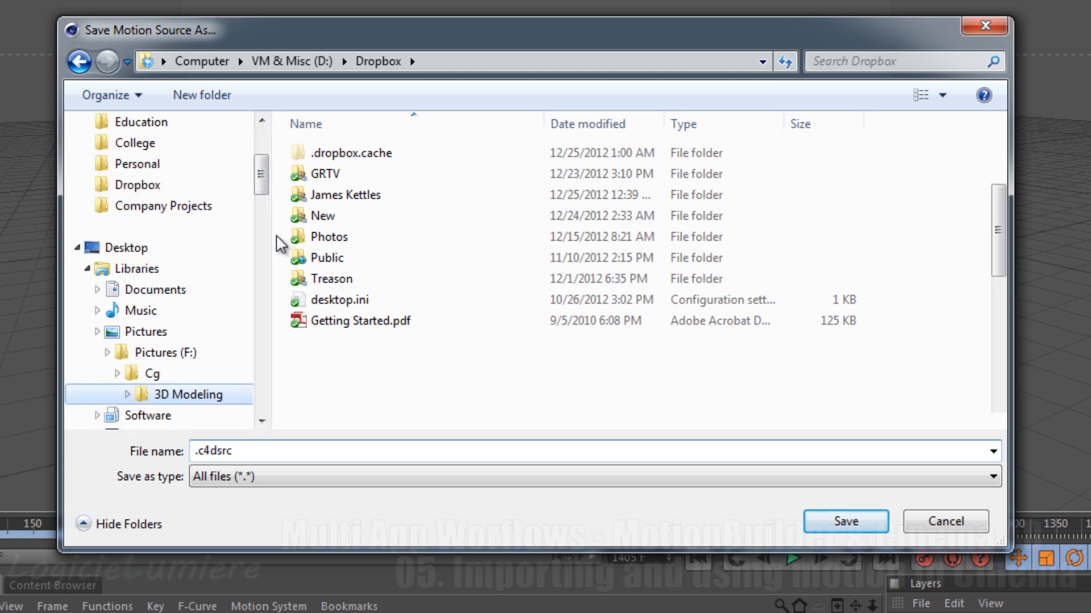
Step: Find the Testa folder inside 3D Modeling and open it as the save location
left_click(467, 275)
scroll(447, 272, "down", 1)
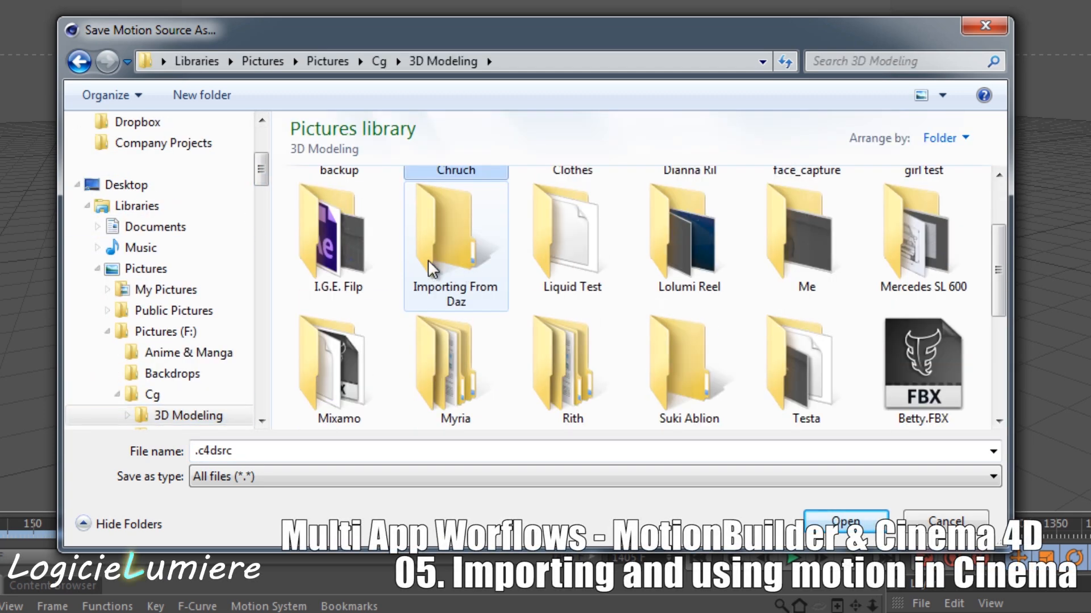
scroll(642, 295, "down", 1)
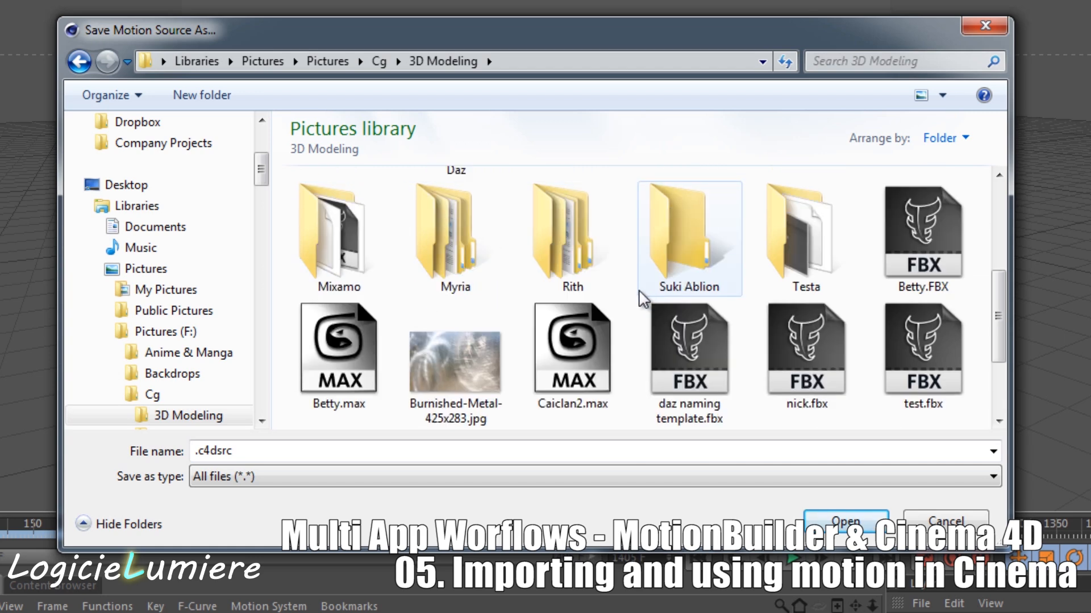
scroll(631, 297, "up", 1)
scroll(653, 304, "up", 1)
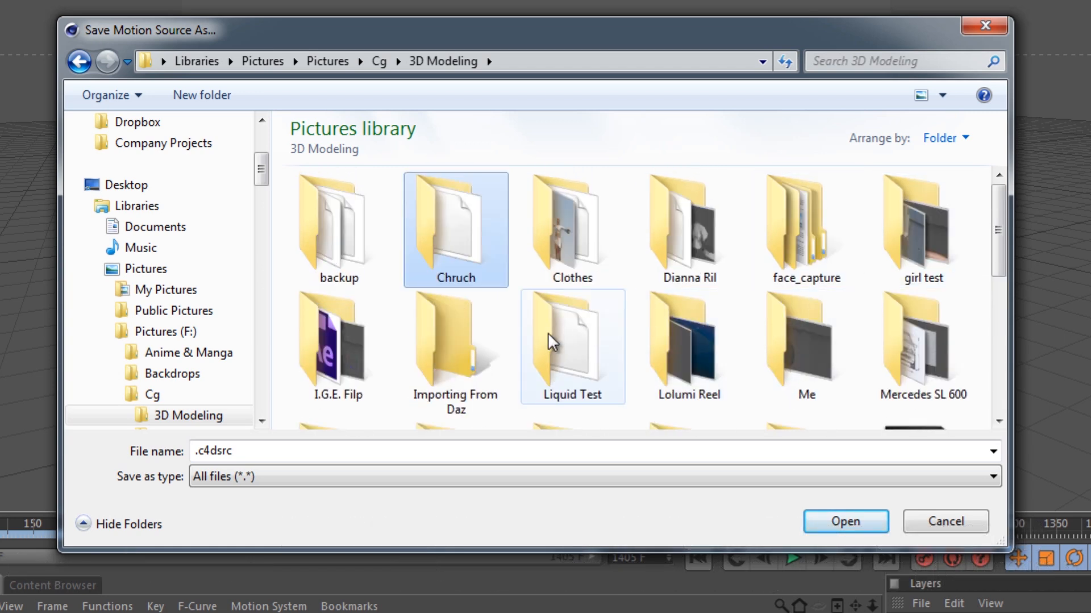
left_click(679, 343)
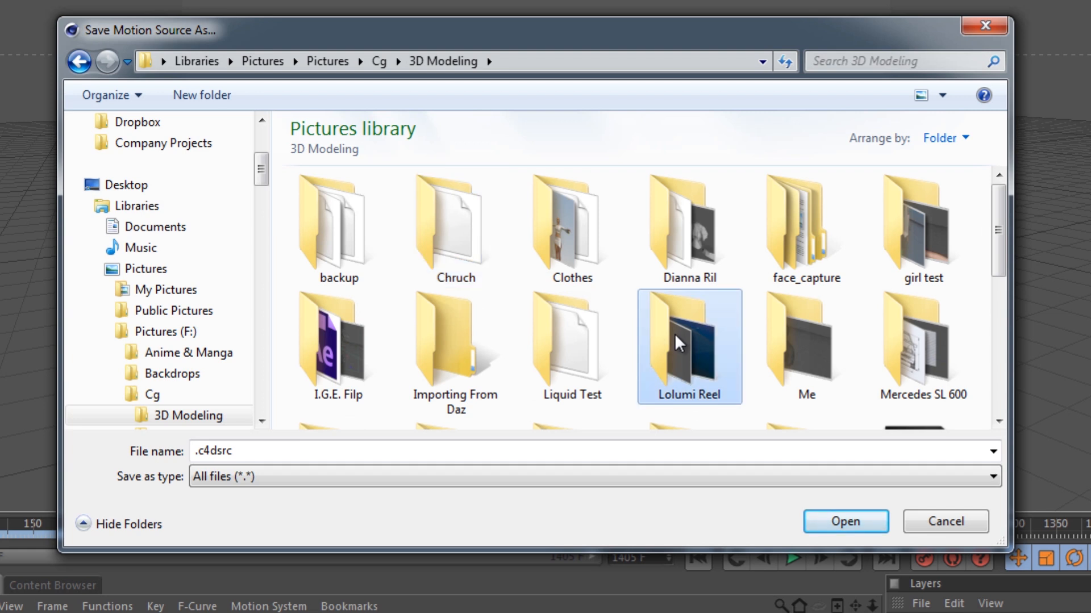
key("t")
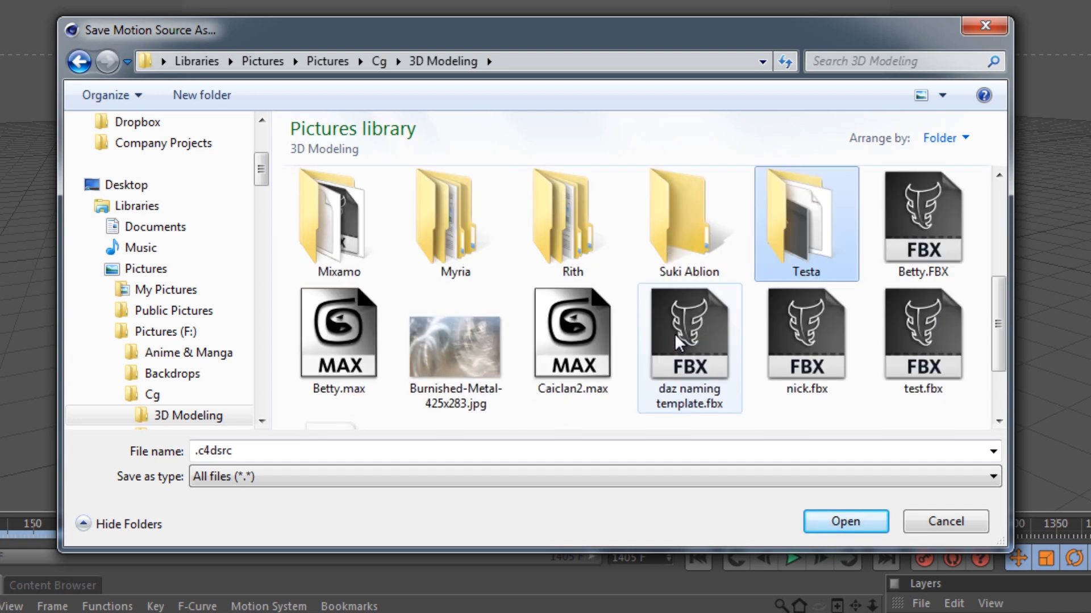
double_click(797, 244)
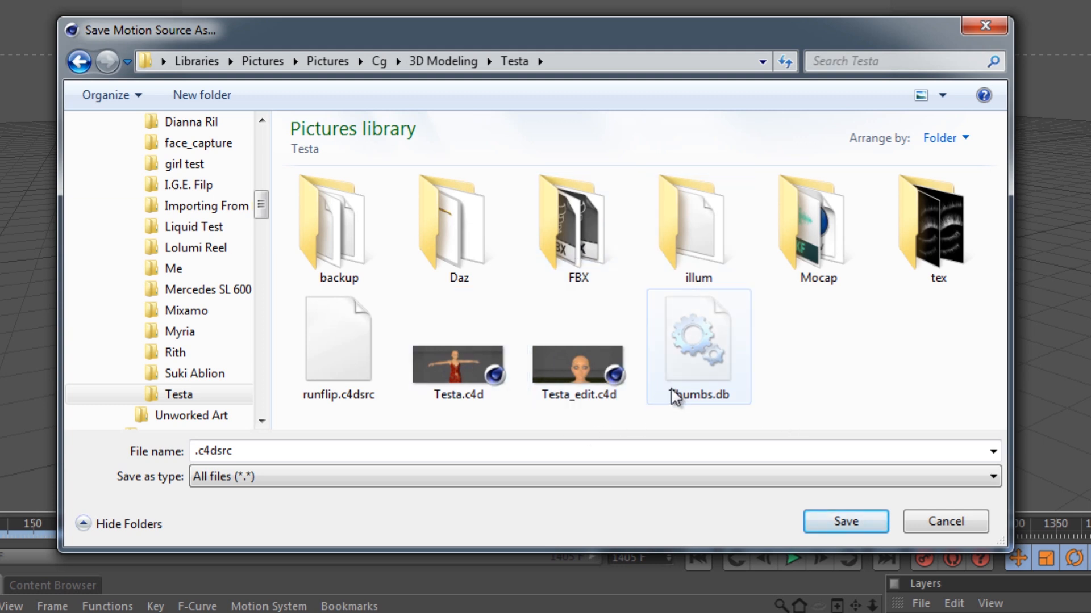
Step: Create a folder named C4D Motion Clips inside the Testa folder and open it
right_click(808, 360)
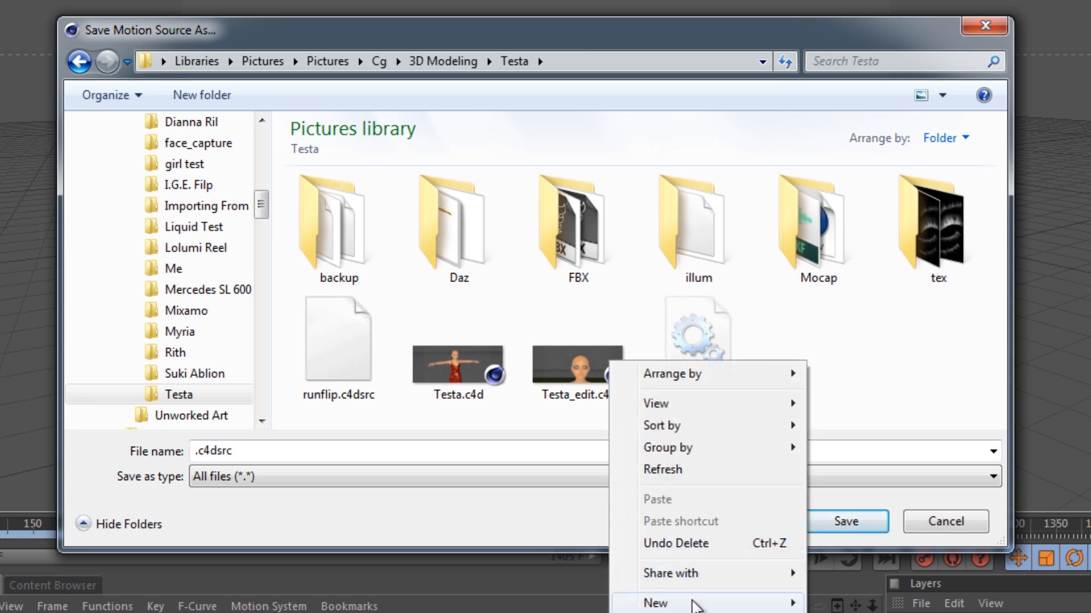
mouse_move(710, 602)
left_click(458, 289)
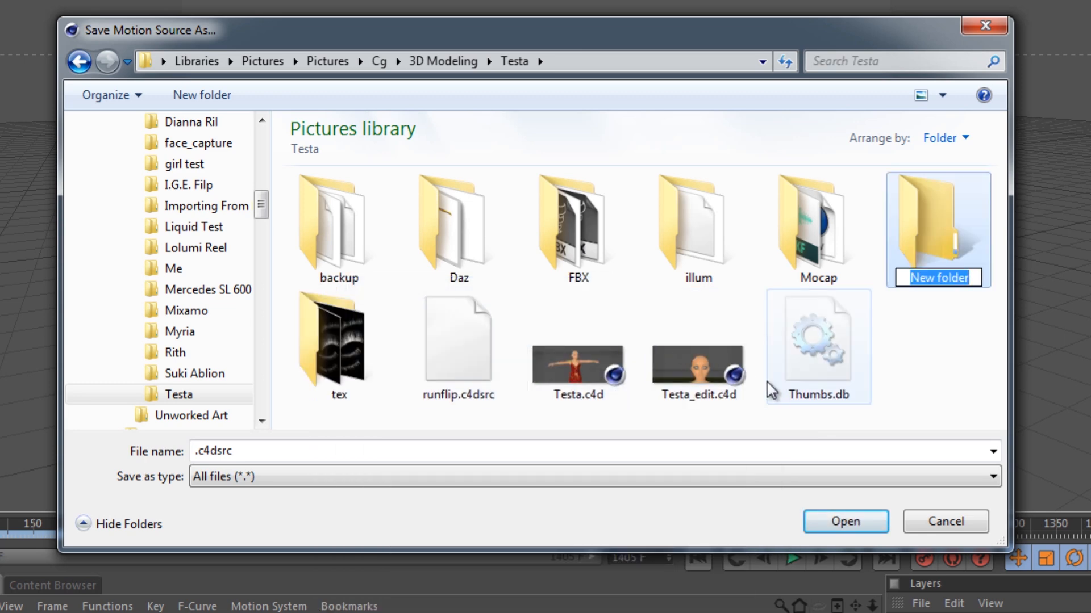
type("C4D ")
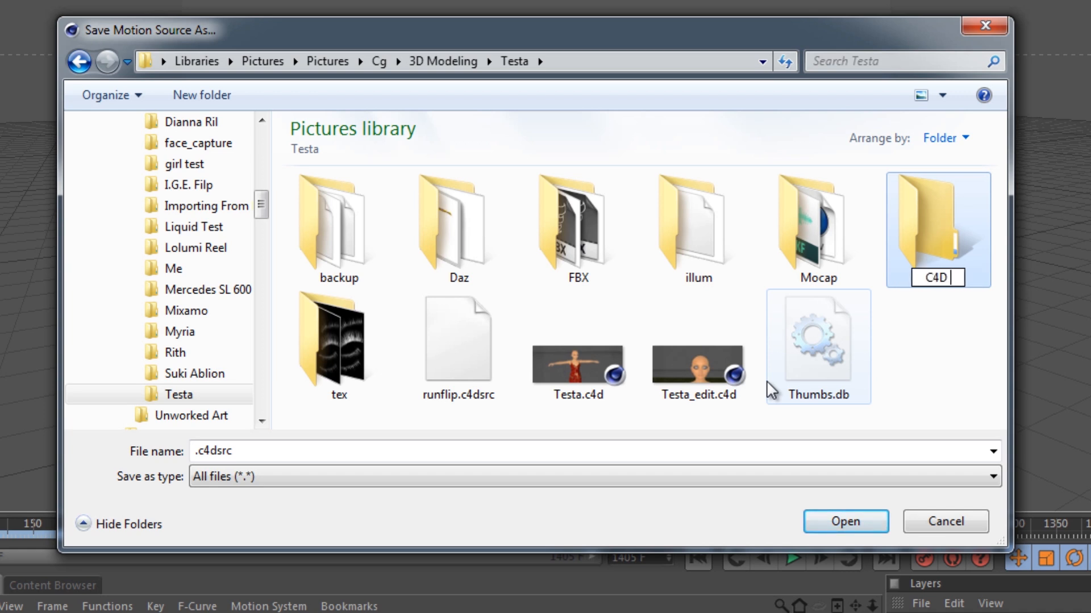
type("Motion ")
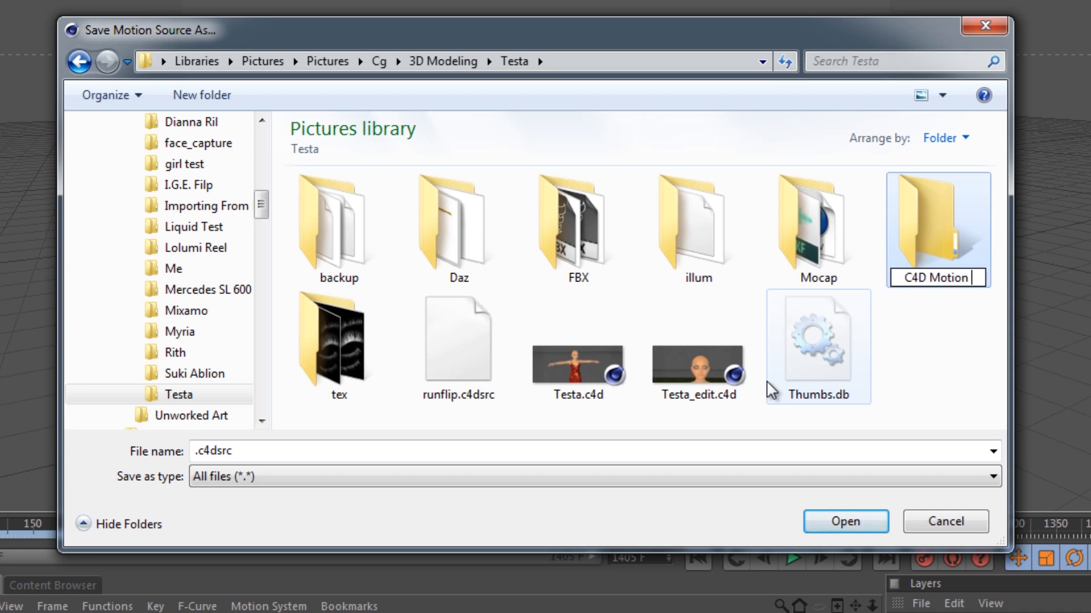
type("Clips")
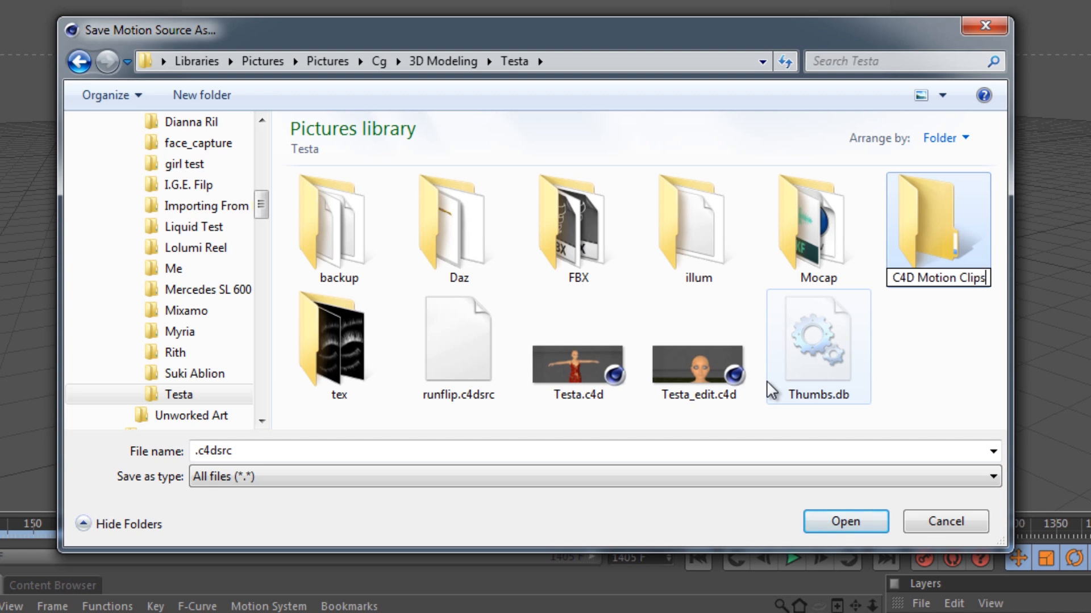
left_click(911, 353)
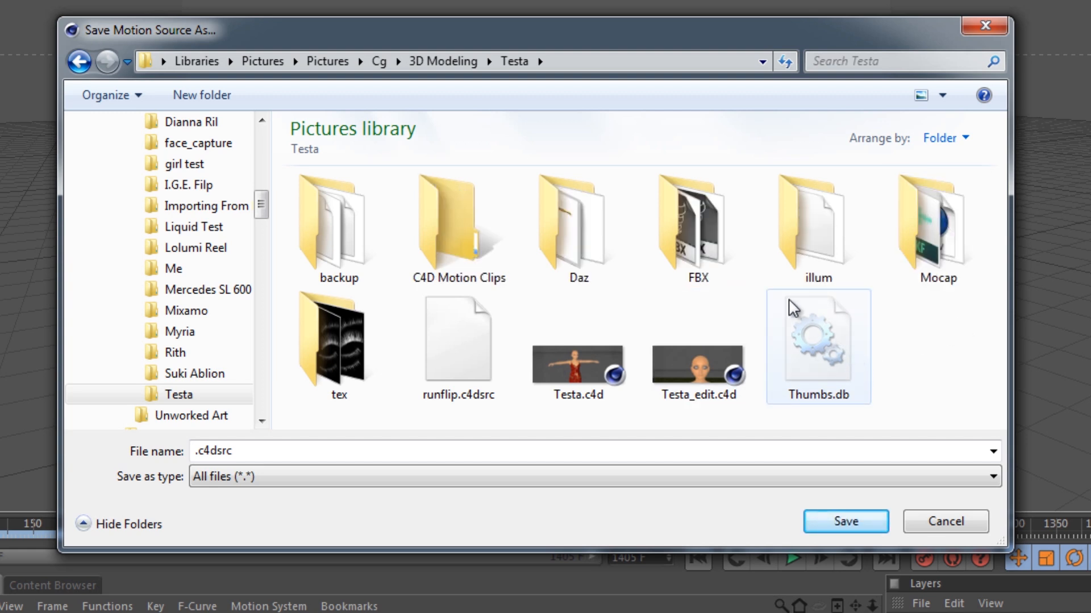
double_click(498, 258)
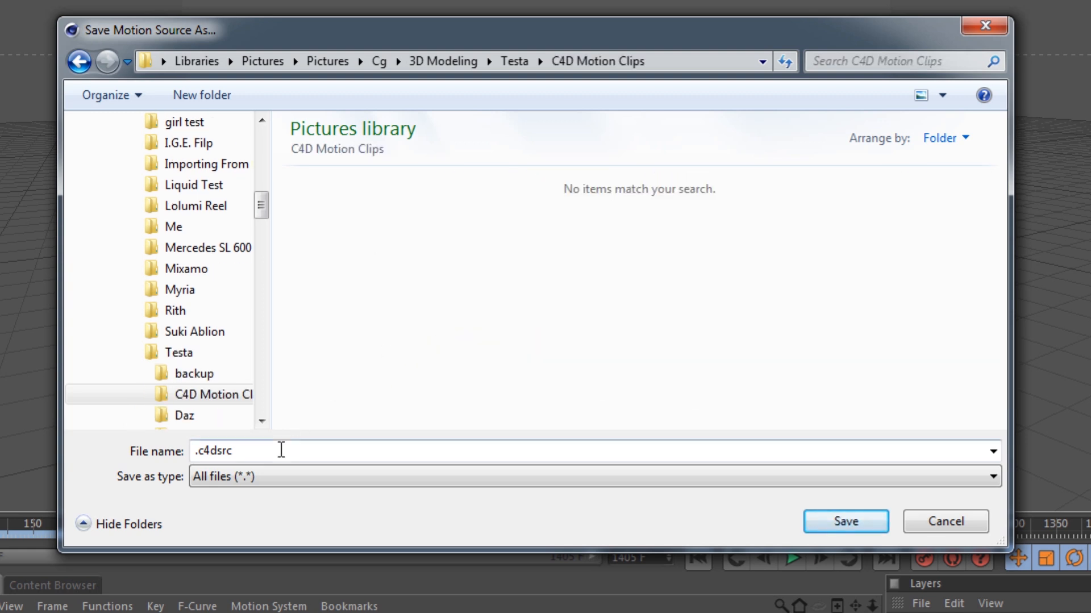
Step: Name the motion source file walkrun.c4dsrc and save it in the C4D Motion Clips folder
double_click(281, 448)
key("Home")
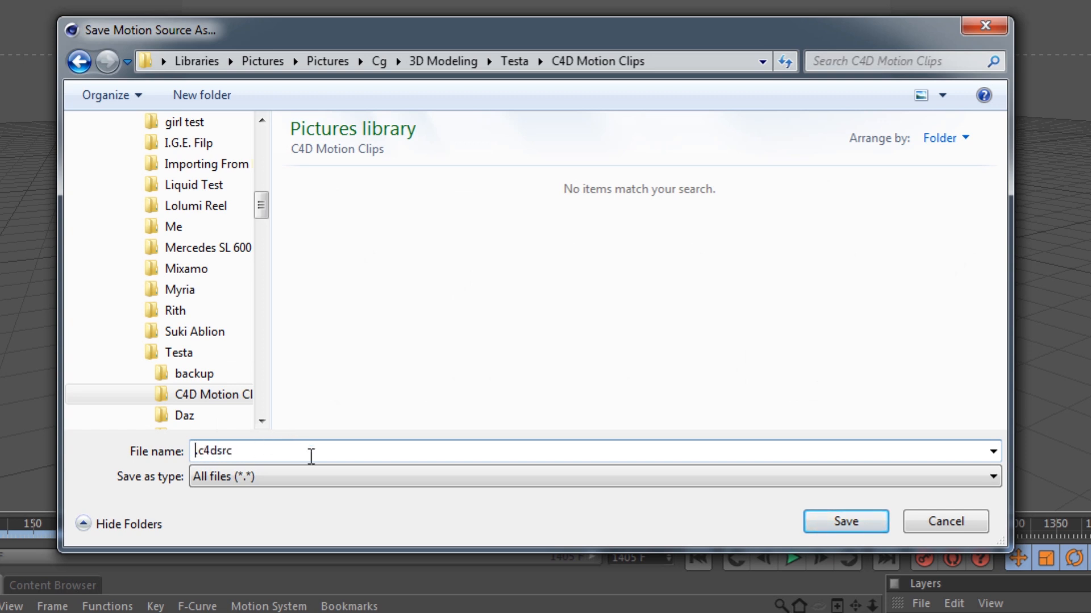
type("walkrun")
left_click(846, 520)
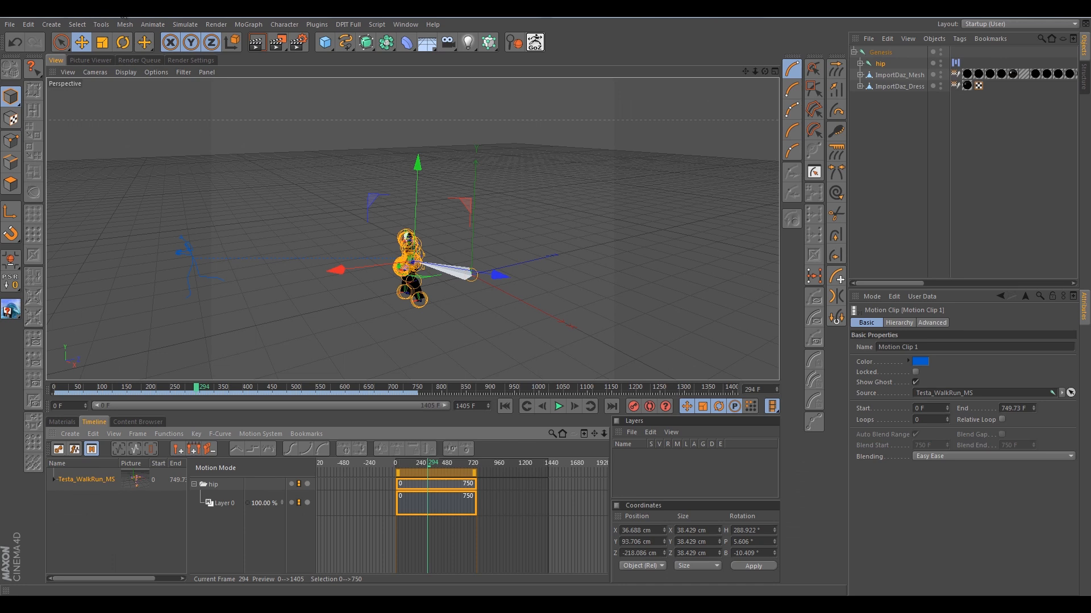
Step: Close the Testa_mb.fbx project without saving its changes
left_click(10, 24)
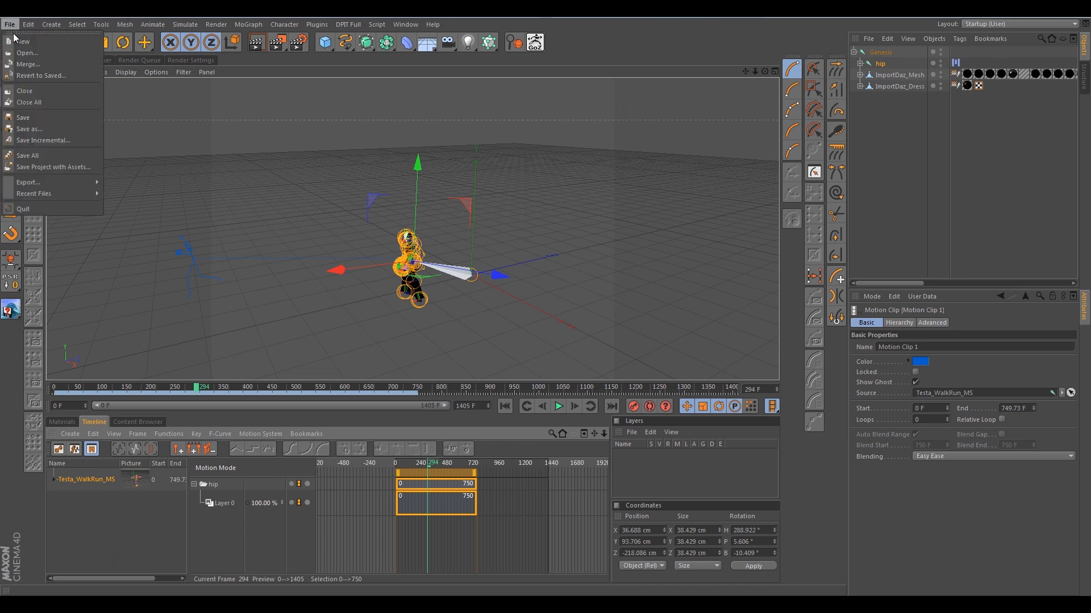
left_click(32, 90)
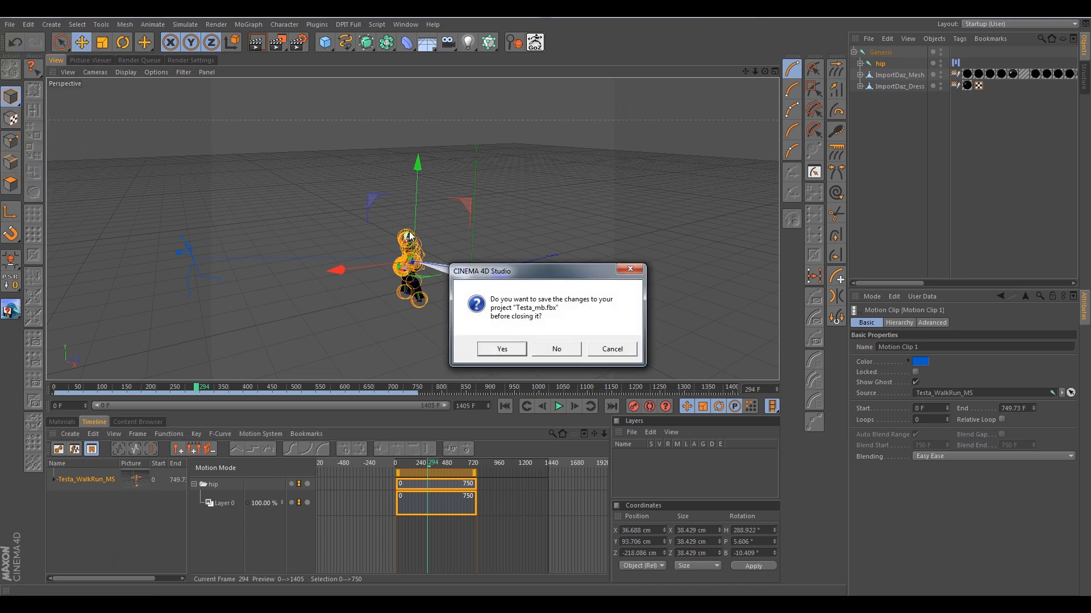
left_click(556, 349)
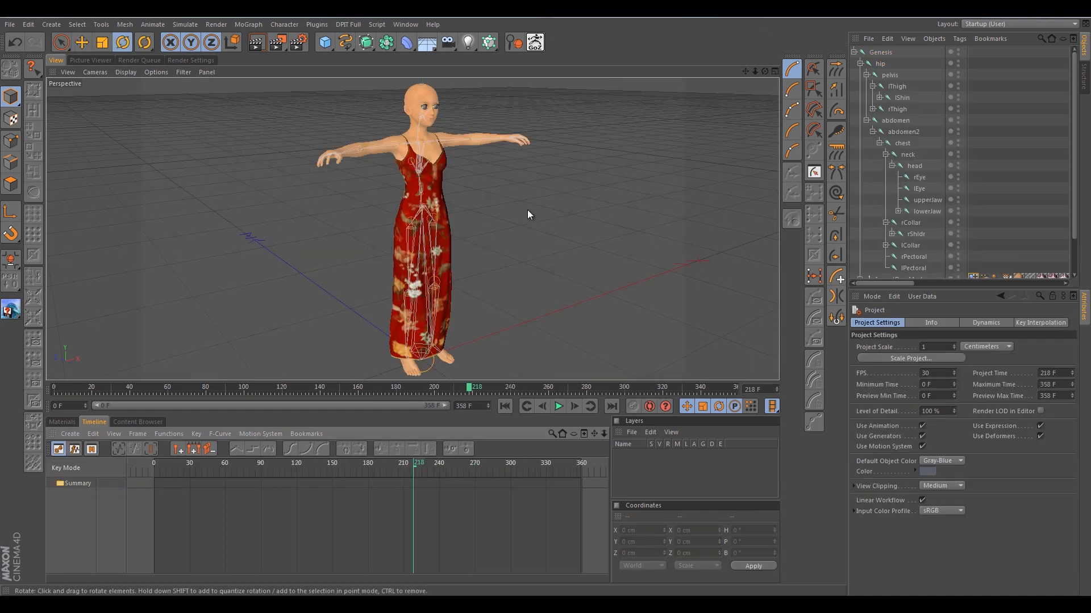
Step: Add a Motion System tag to the hip joint of the T-posed Genesis character
left_click_drag(555, 224, 472, 231, "alt")
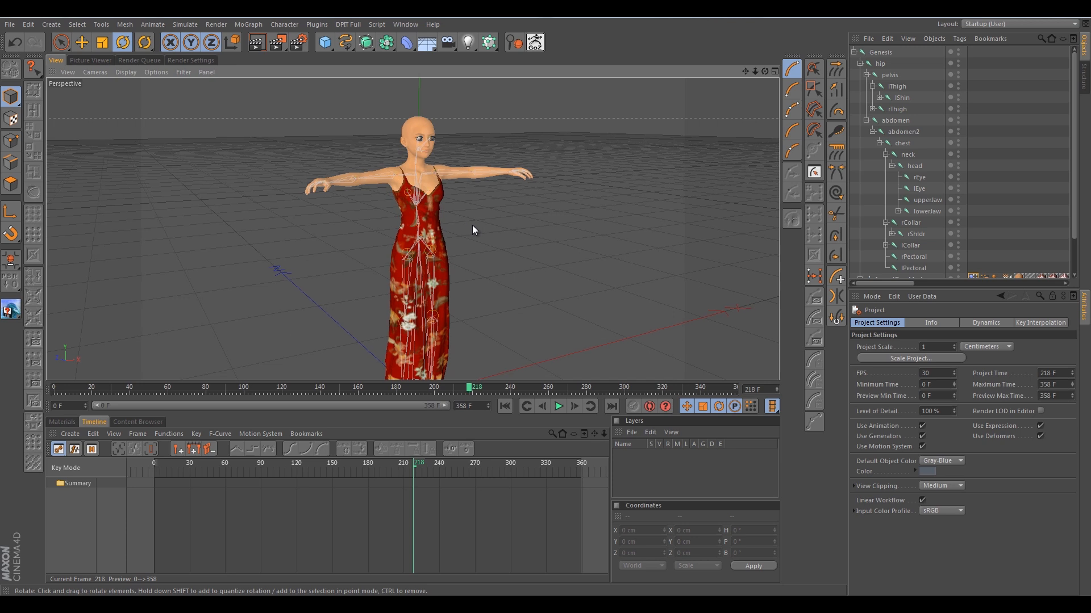
left_click(881, 64)
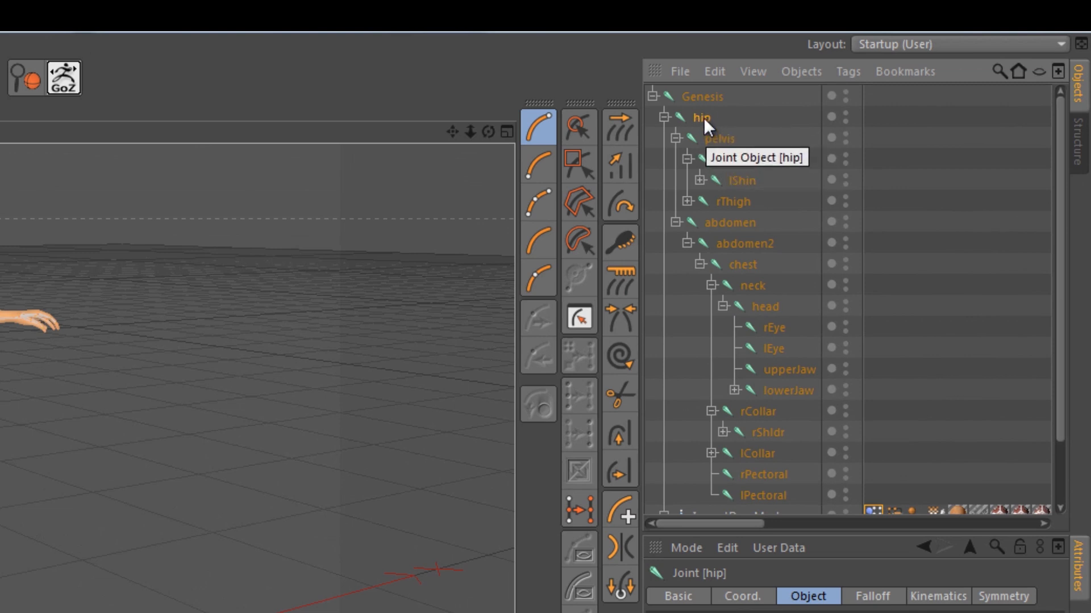
right_click(702, 117)
mouse_move(799, 131)
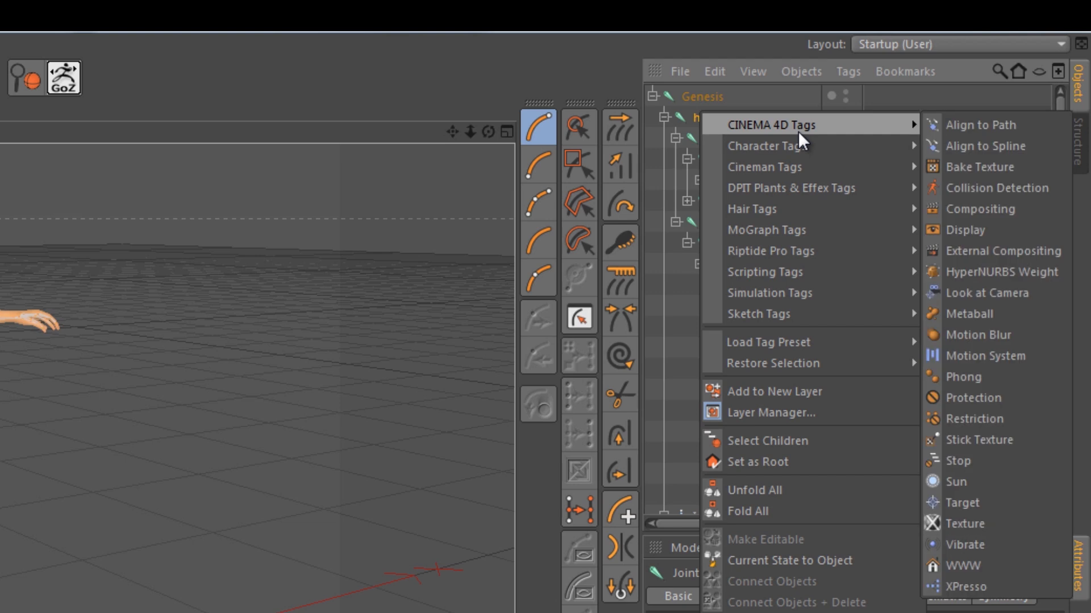
left_click(963, 349)
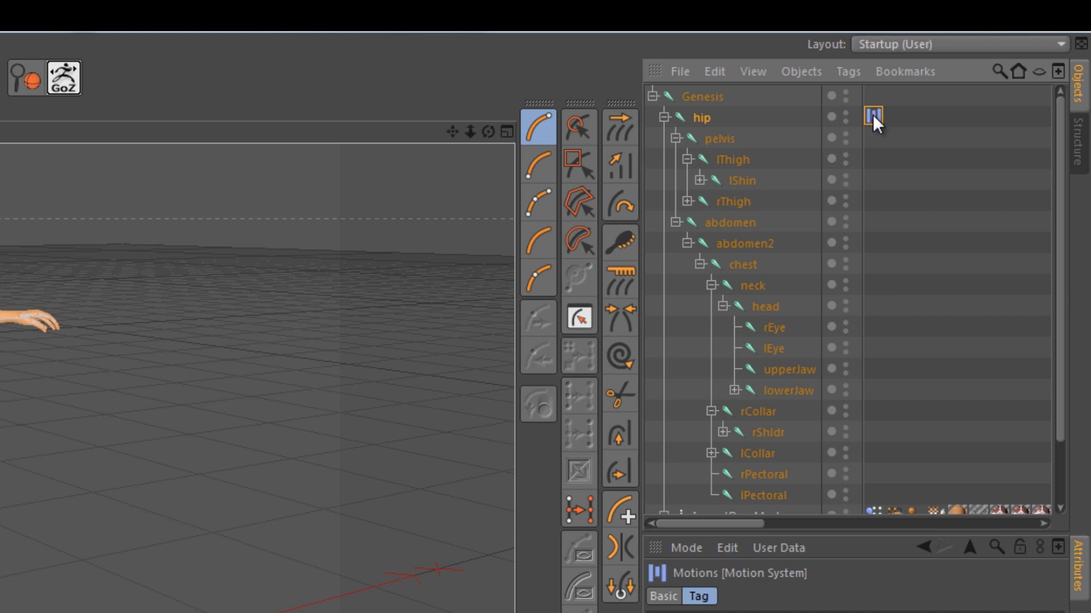
Step: Switch the timeline to Motion Mode for the tagged hip joint
right_click(700, 118)
mouse_move(754, 135)
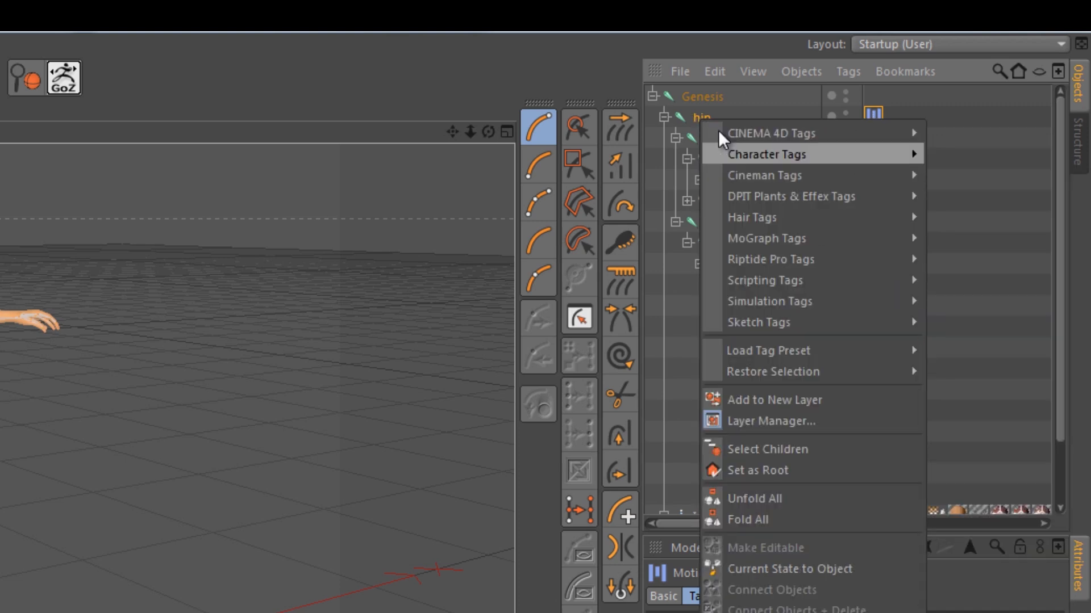
left_click(680, 115)
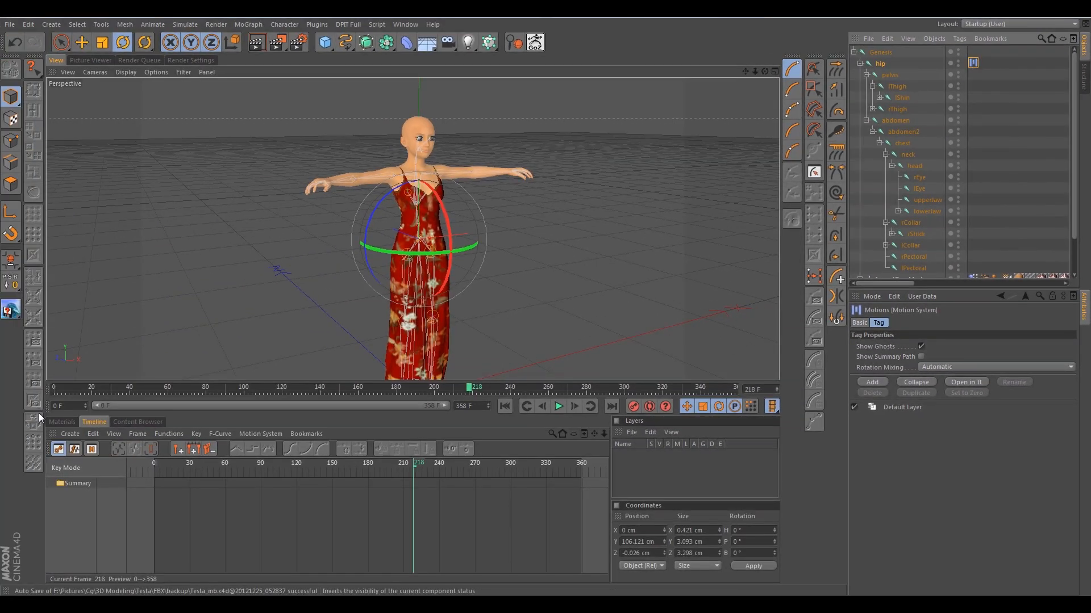
left_click(91, 449)
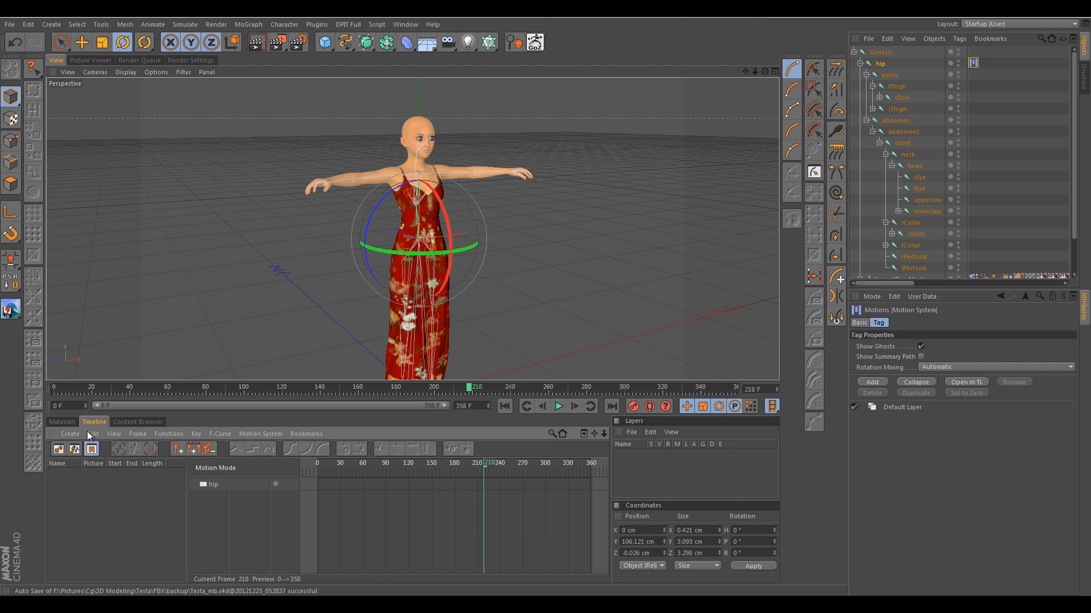
Step: Load the walkrun.c4dsrc motion source from the C4D Motion Clips folder into the timeline's source list
right_click(103, 496)
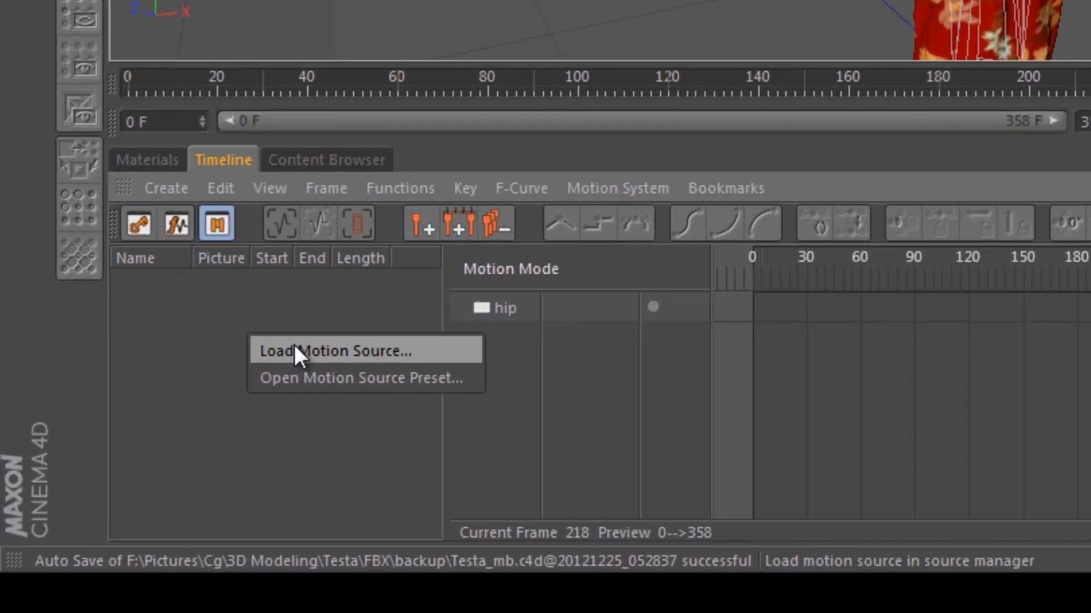
left_click(294, 351)
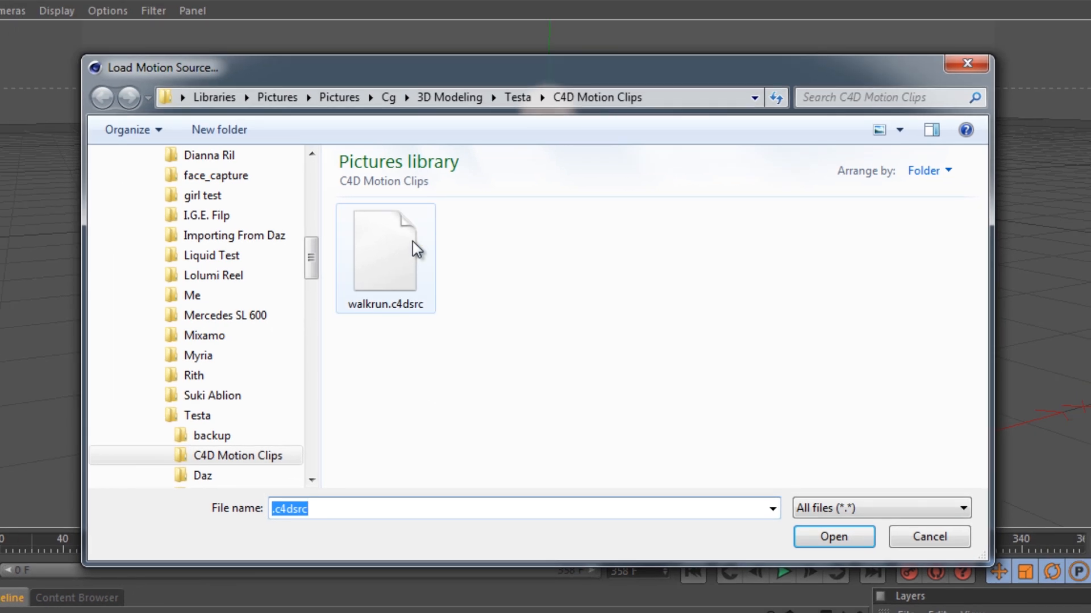
left_click(478, 148)
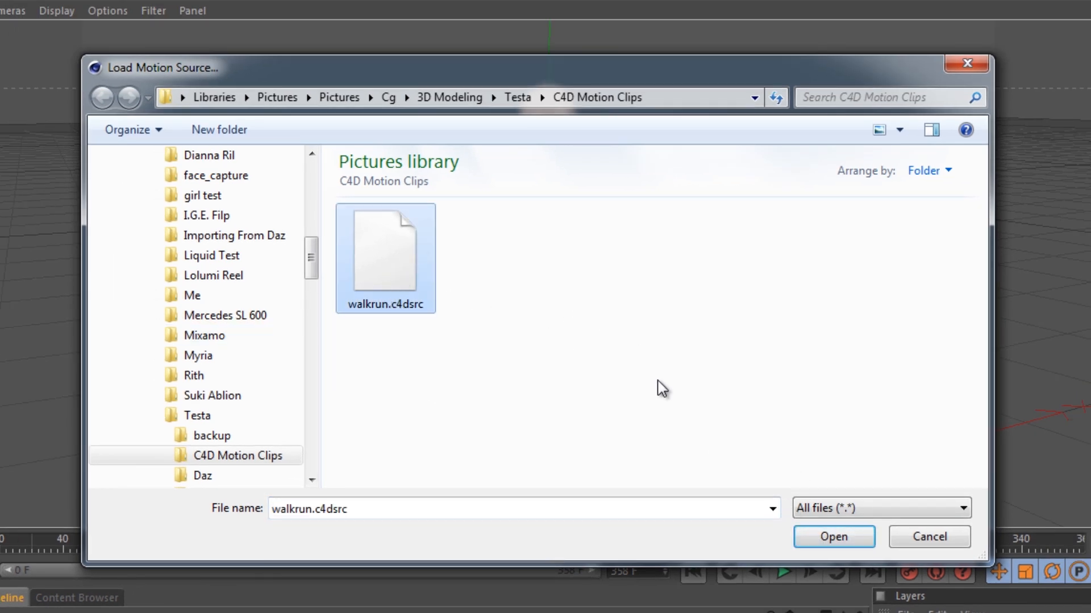
left_click(828, 539)
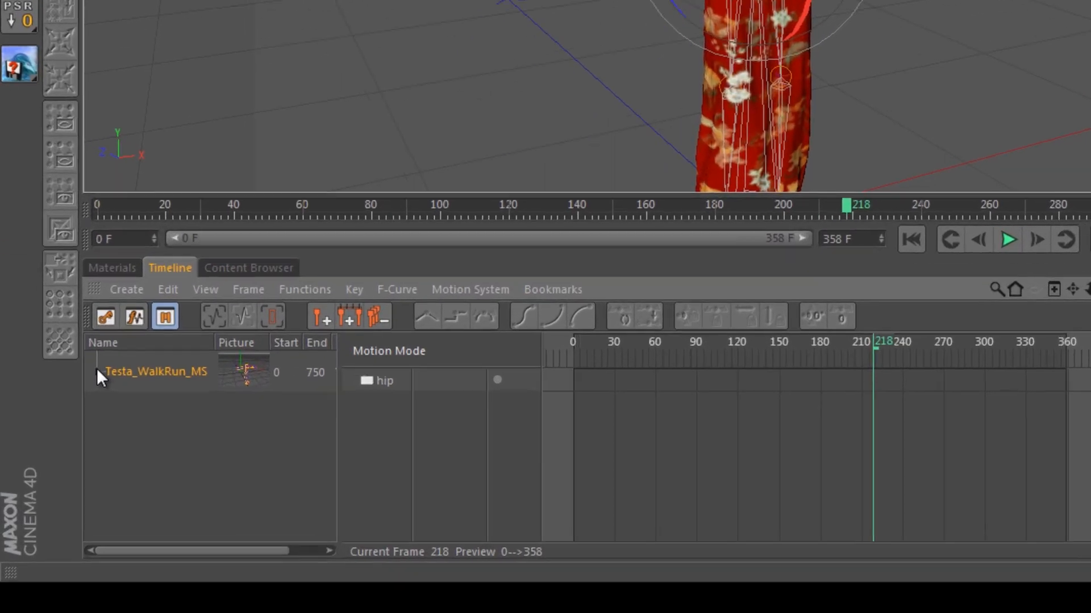
left_click(54, 479)
left_click(54, 480)
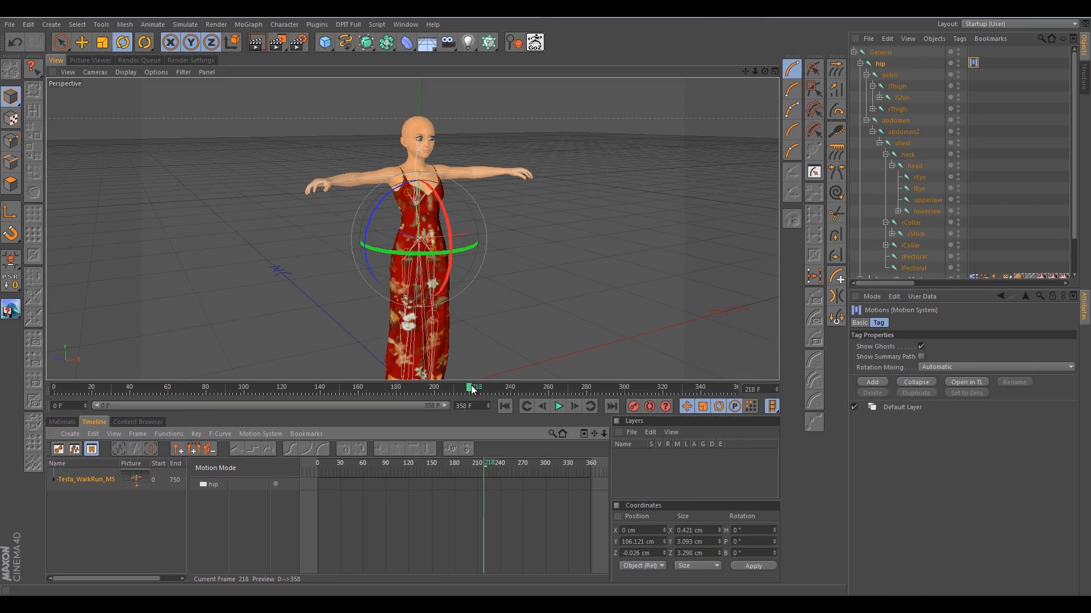
Step: In the timeline's Key Mode, set keyframes for the hip joint's X, Y and Z position at frame 0
left_click_drag(451, 387, 172, 389)
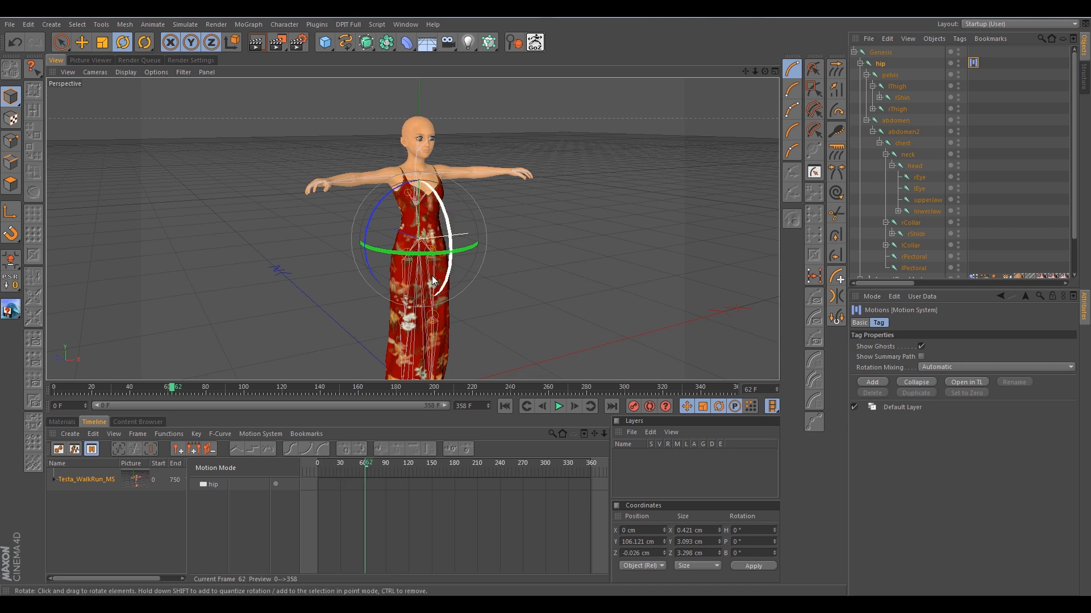
left_click_drag(366, 467, 281, 472)
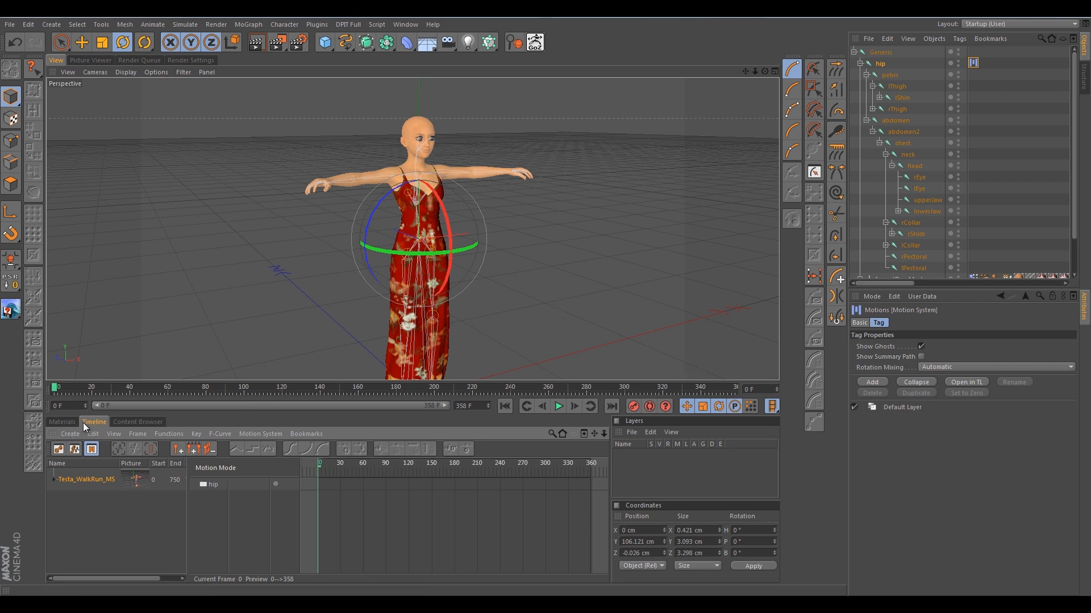
left_click(57, 451)
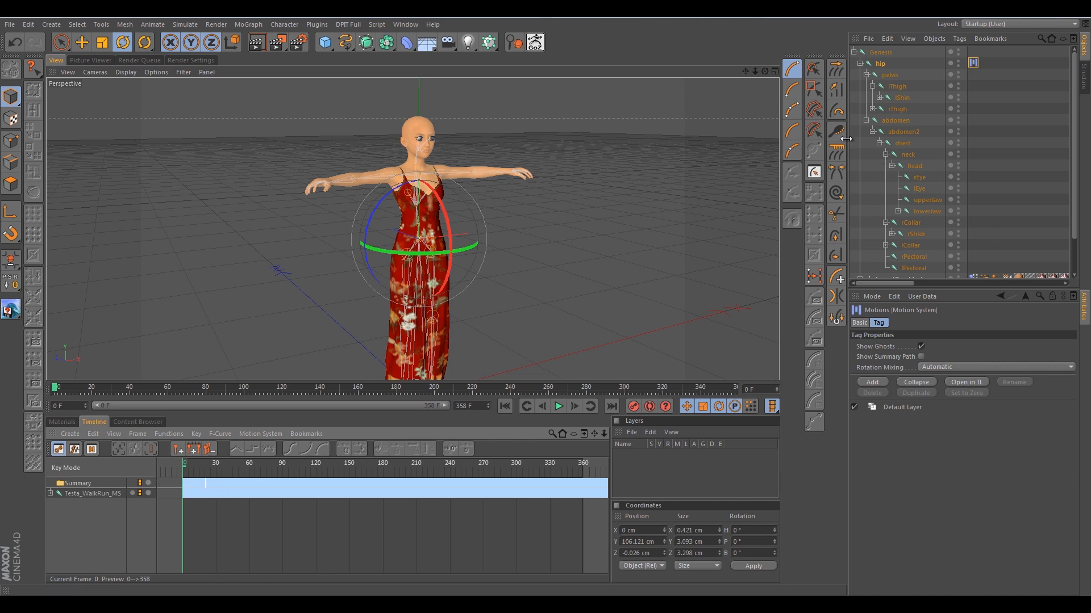
left_click(881, 64)
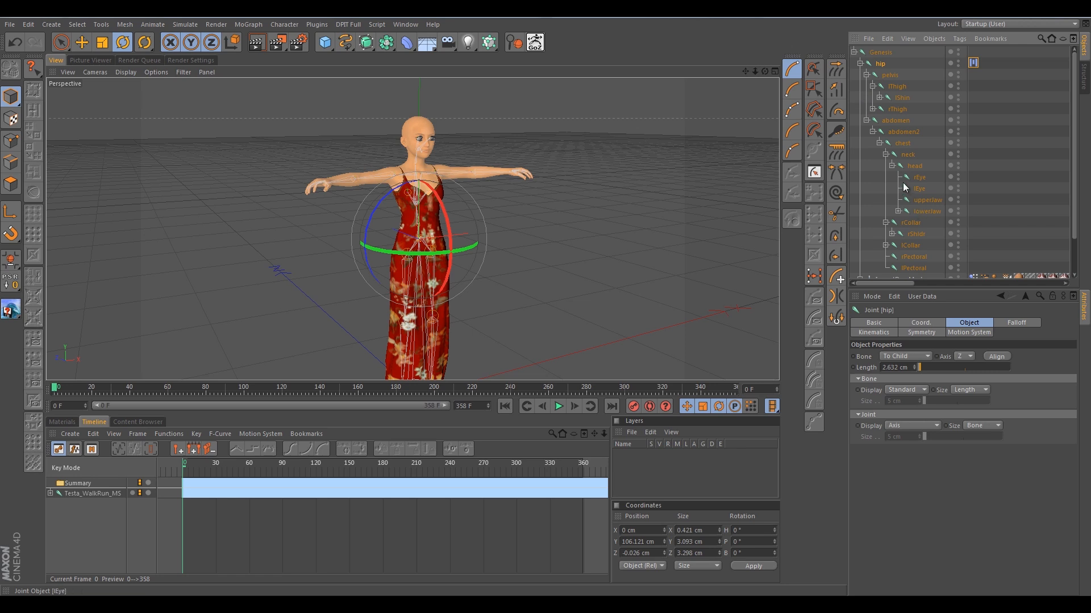
left_click(906, 323)
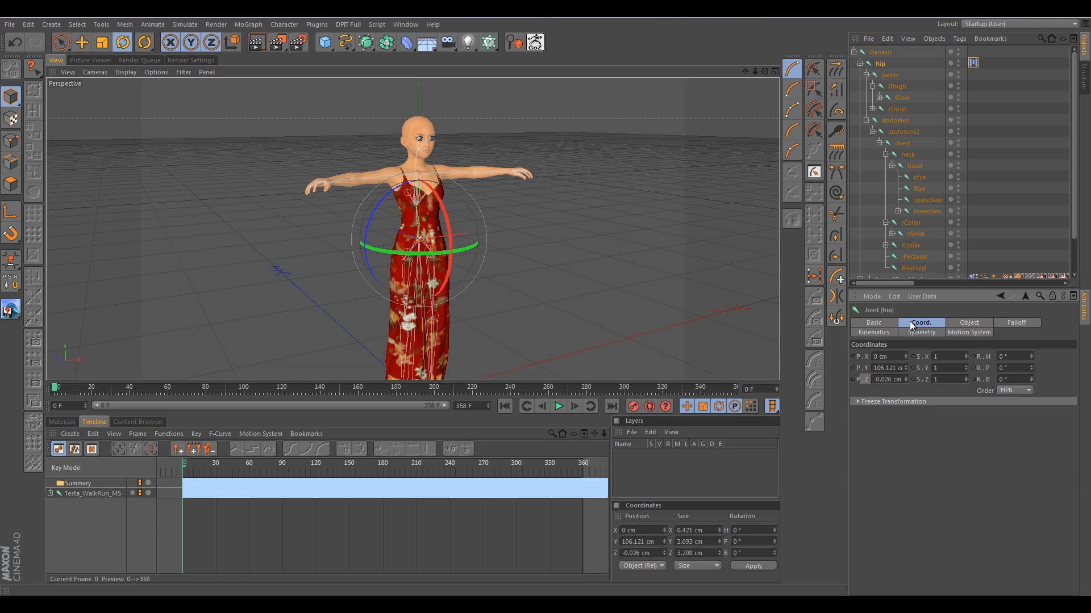
left_click(853, 355, "ctrl")
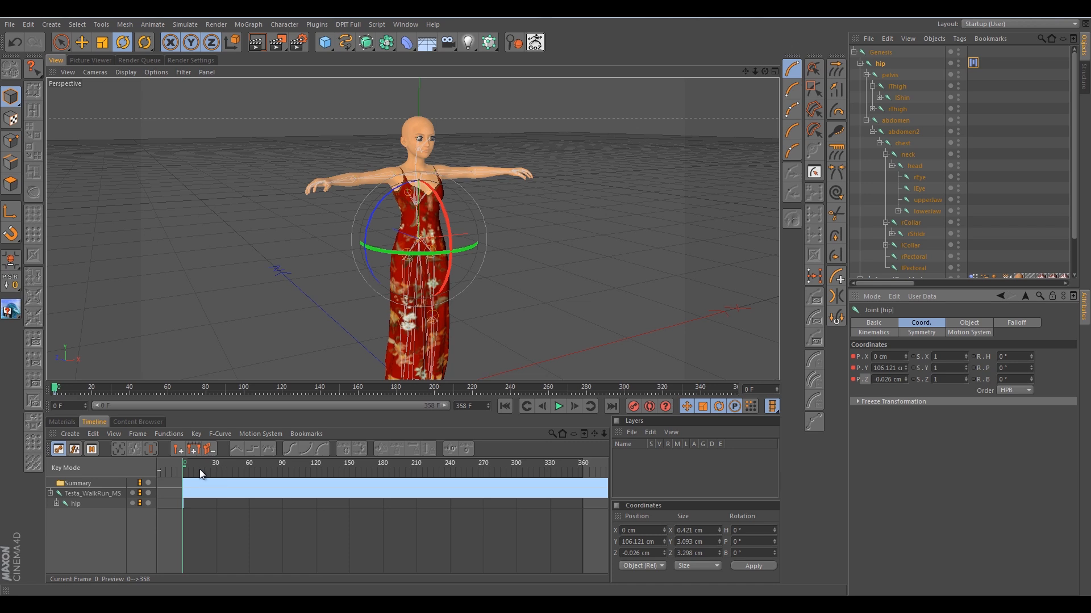
Step: Set a second group of X, Y and Z position keyframes for the hip joint at frame 30
mouse_move(185, 467)
left_mouse_down()
mouse_move(293, 465)
mouse_move(220, 464)
left_mouse_up()
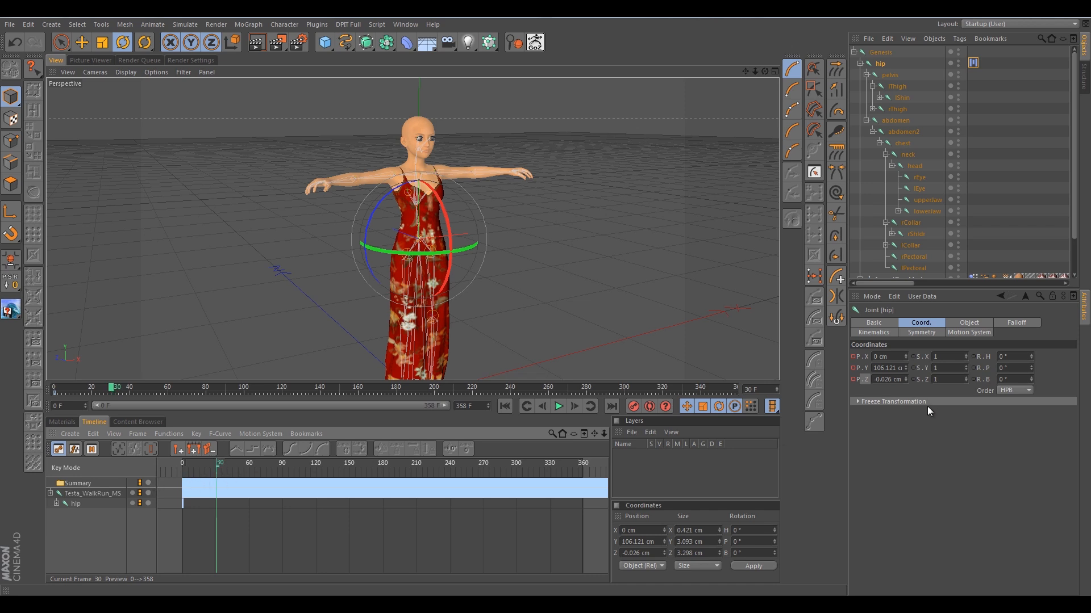
left_click(852, 357)
left_click(852, 368)
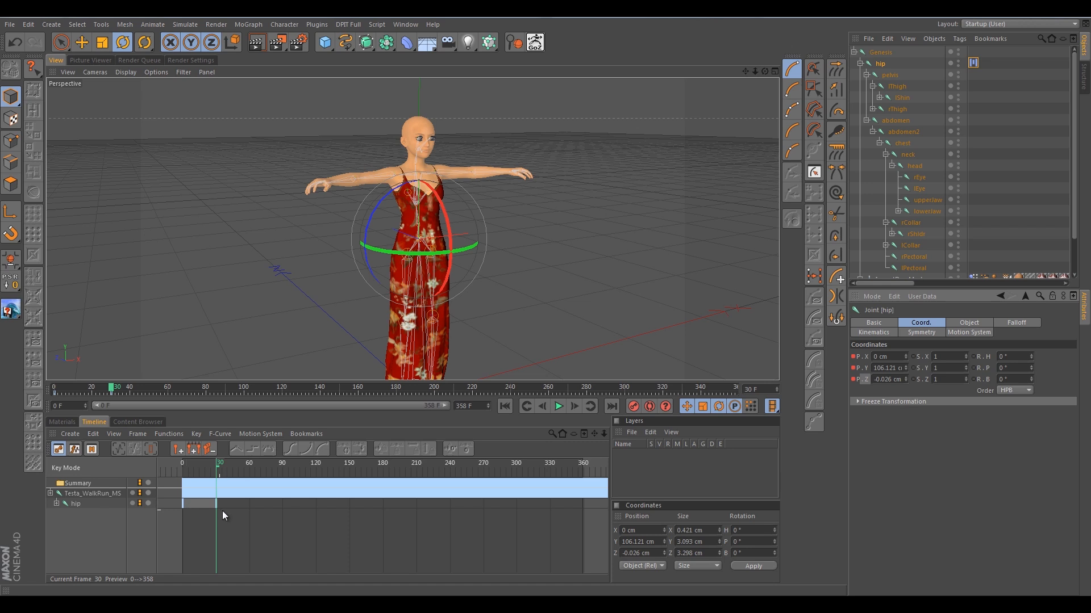
mouse_move(221, 468)
left_mouse_down()
mouse_move(176, 480)
mouse_move(211, 472)
mouse_move(188, 473)
mouse_move(201, 472)
left_mouse_up()
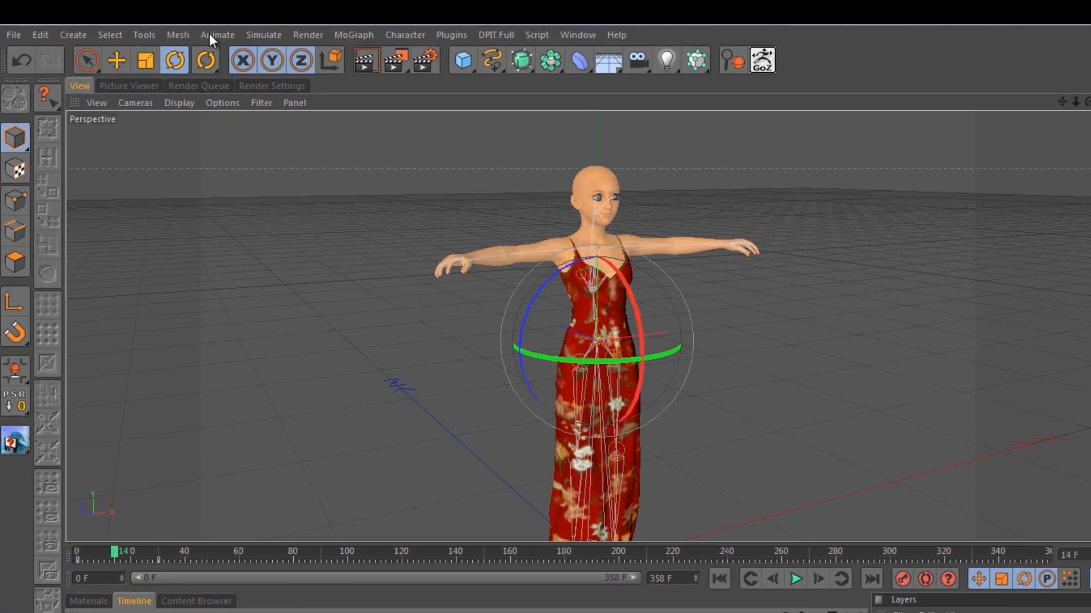
Step: Add a motion clip from the hip's frames 0 to 30 with the source name Testa_Tpose_MS, keeping the default options
left_click(152, 23)
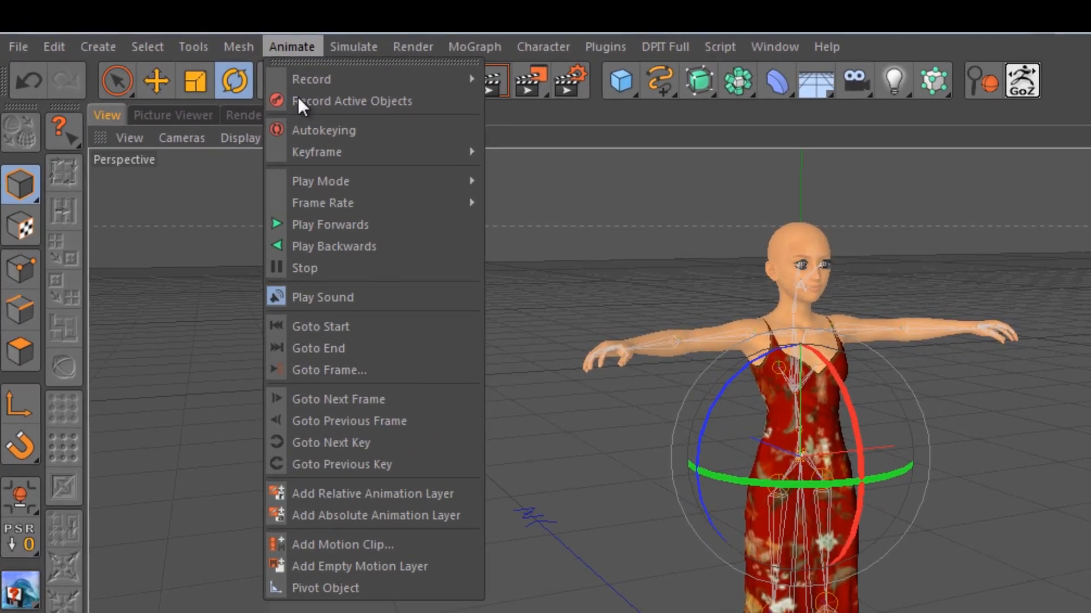
left_click(348, 544)
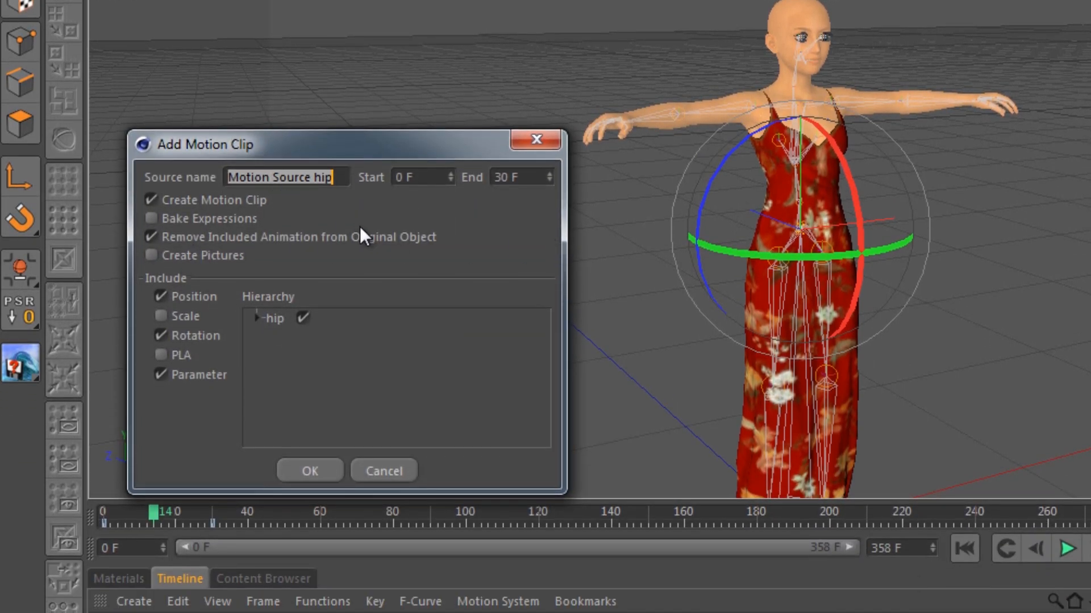
type("Teste")
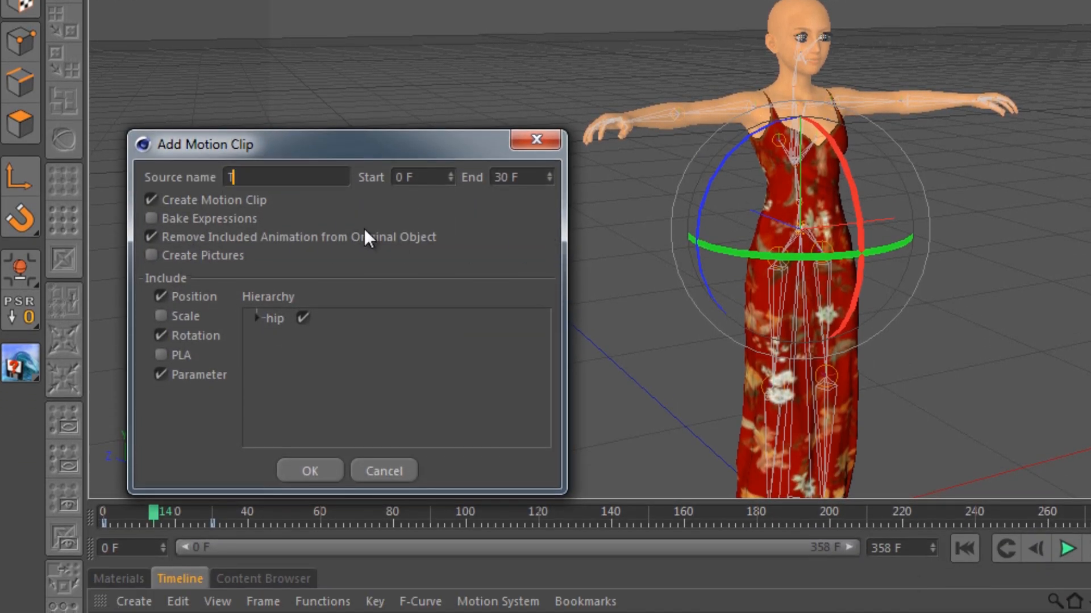
key("BackSpace")
type("a1")
type("pose")
type("_")
key("Left")
key("Left")
key("Left")
key("Left")
key("Left")
key("Left")
type("_")
type("MS")
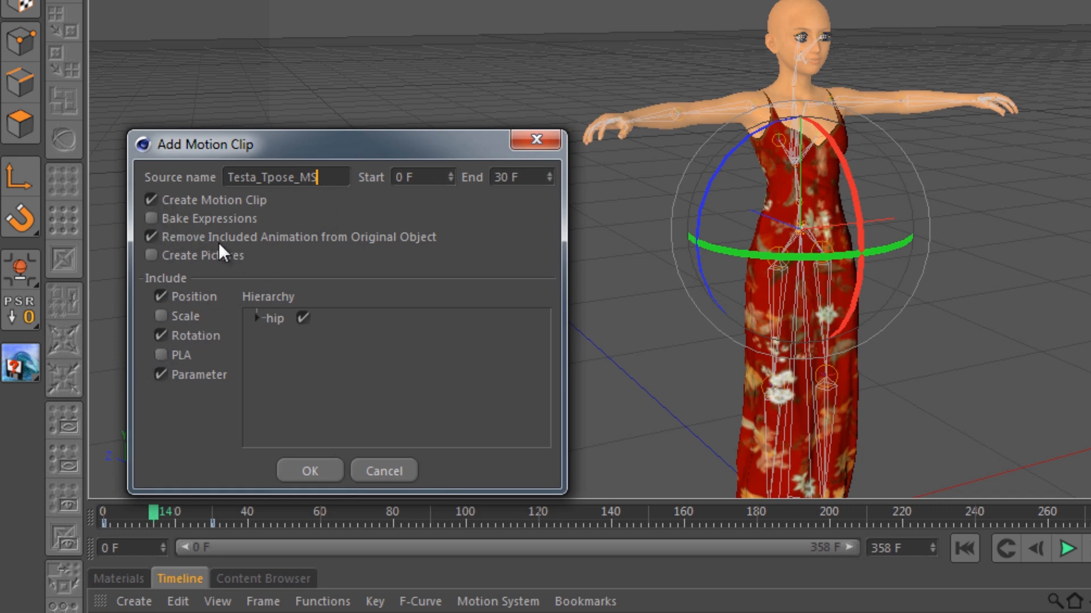
left_click(314, 470)
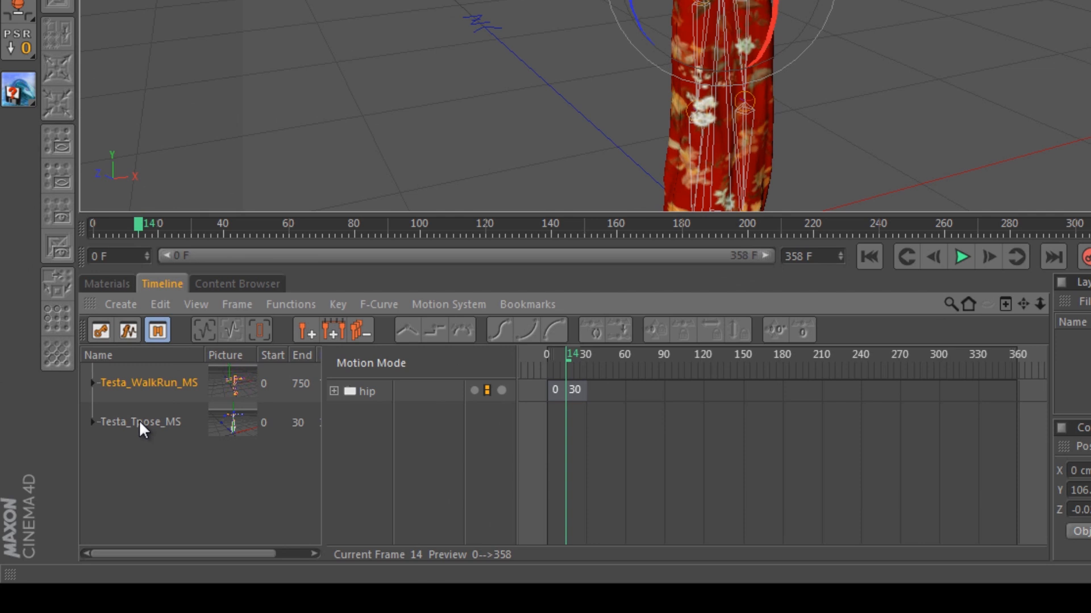
Step: Delete the T-pose clip from the hip's Layer 0, keeping its motion source
left_click(81, 502)
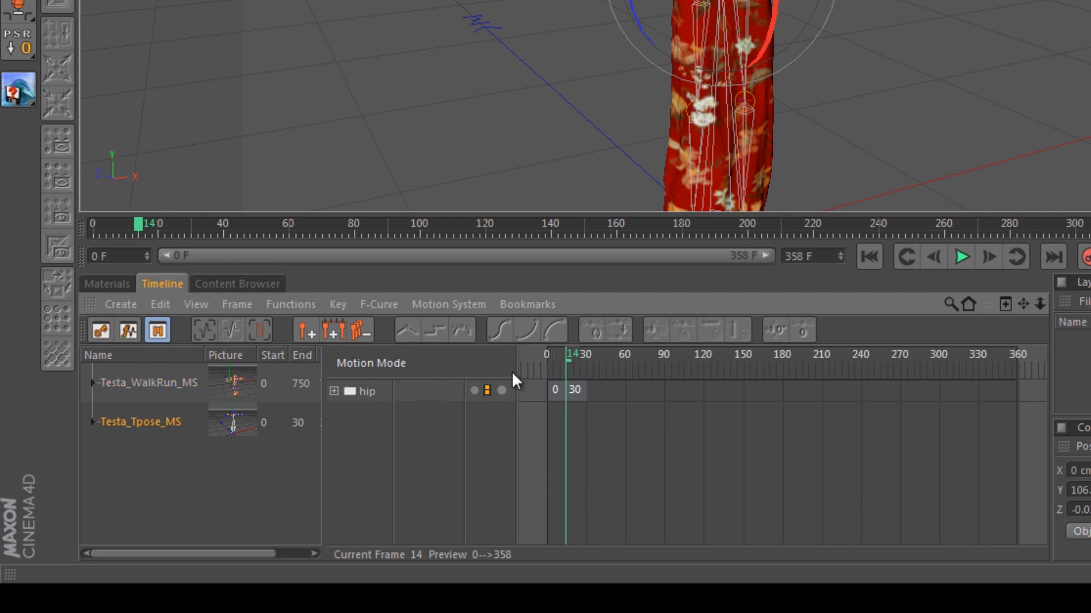
left_click(334, 392)
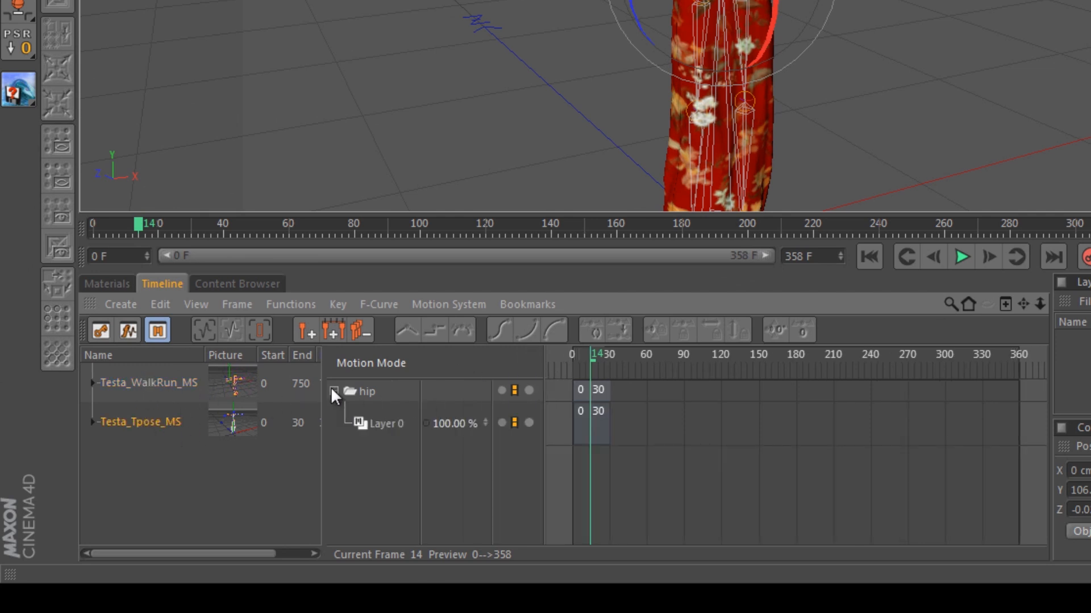
left_click(599, 430)
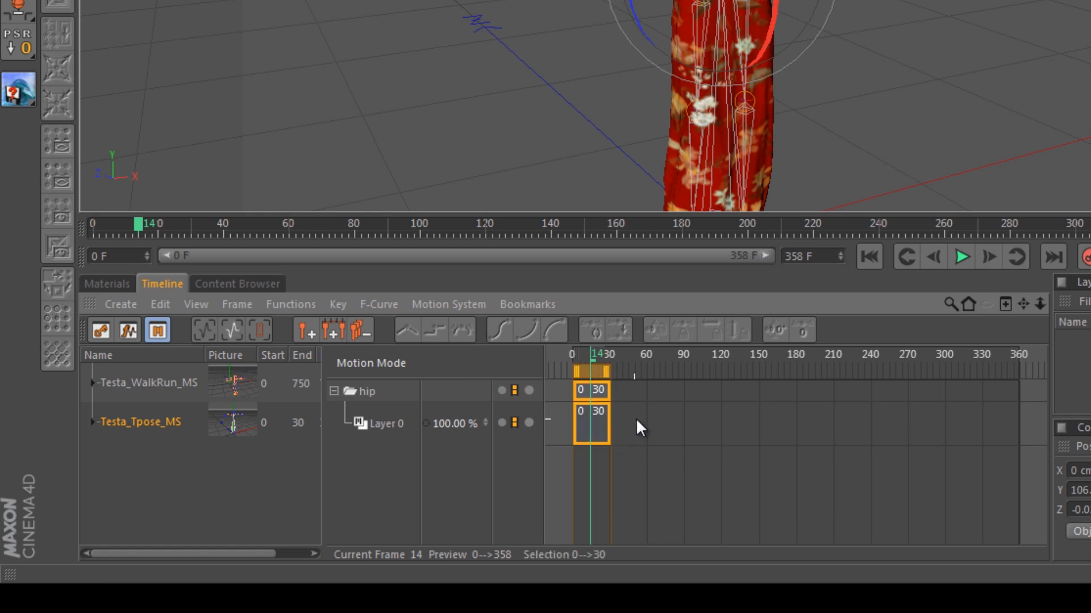
key("Delete")
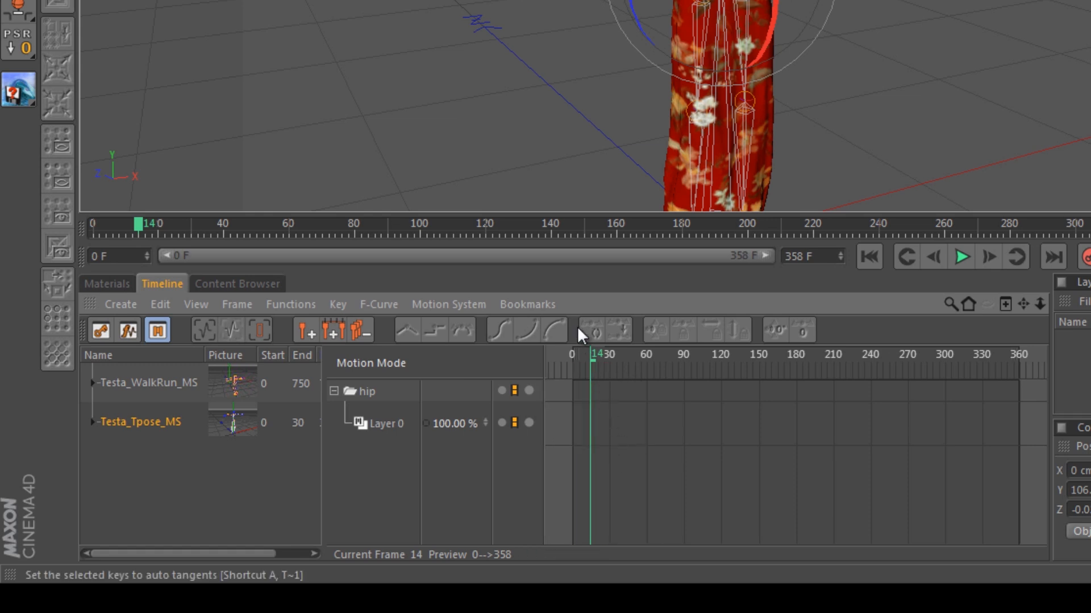
Step: Place the Testa_Tpose_MS source on the hip's Layer 0 as a clip starting at frame 1, and delete that clip again
mouse_move(592, 360)
left_mouse_down()
mouse_move(559, 364)
mouse_move(623, 362)
mouse_move(573, 367)
left_mouse_up()
left_click_drag(131, 423, 592, 421)
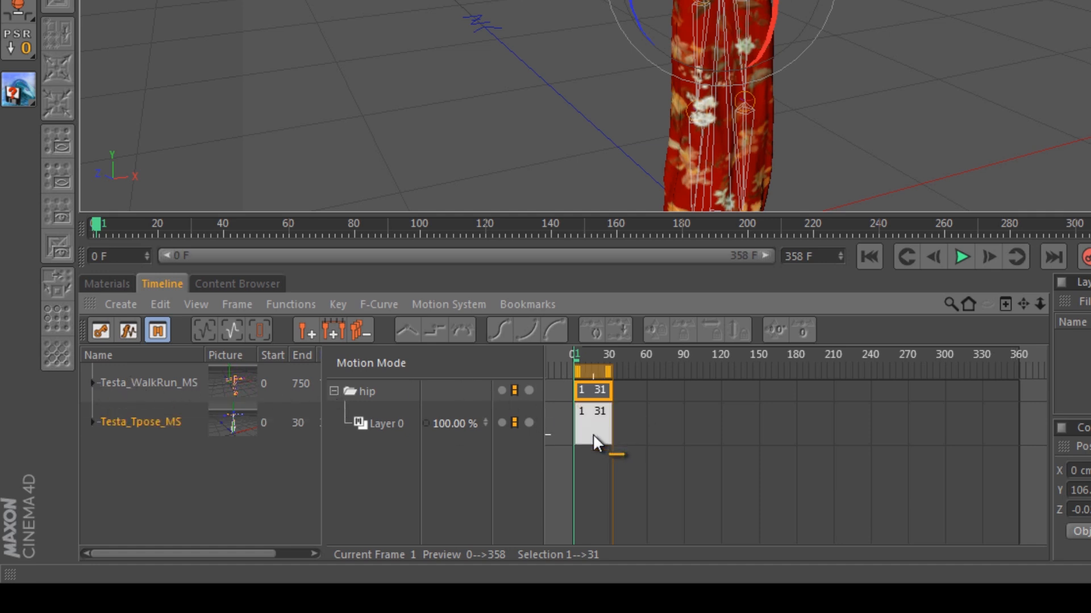
key("Delete")
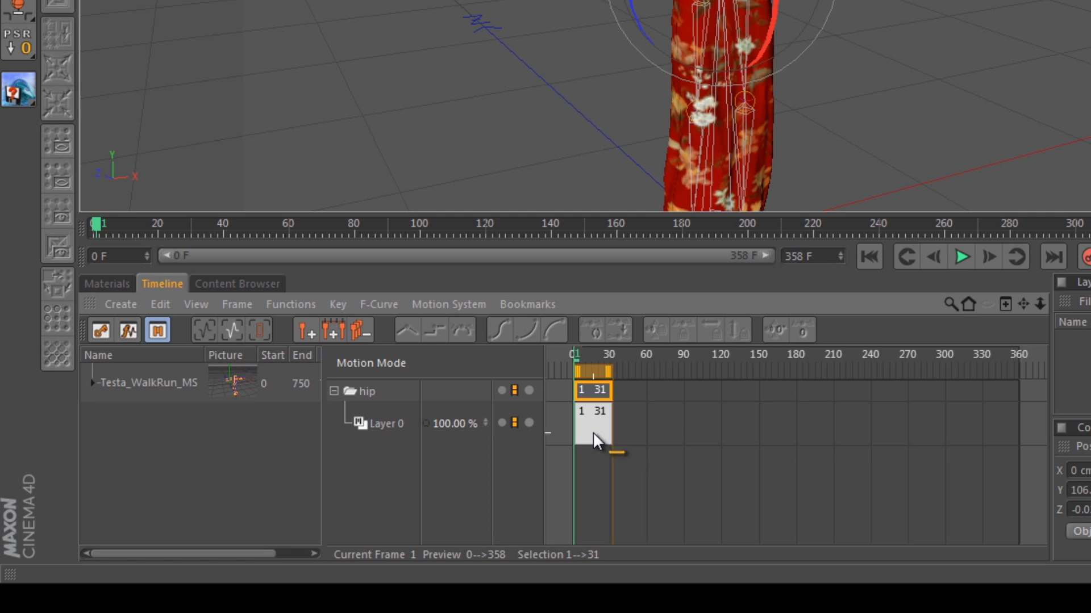
key("ctrl+z")
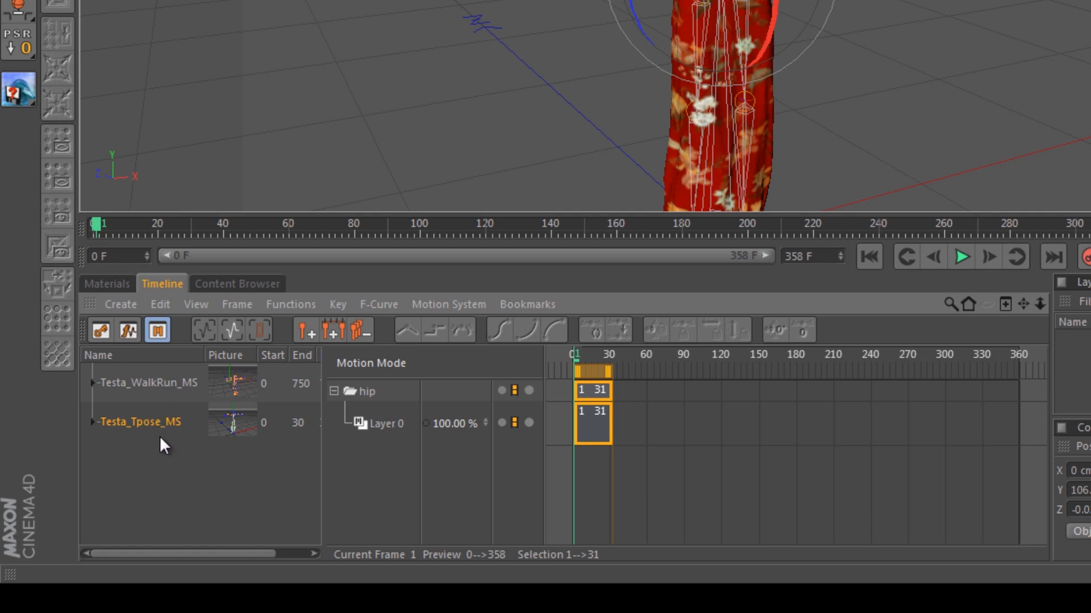
left_click_drag(321, 432, 625, 431)
key("Delete")
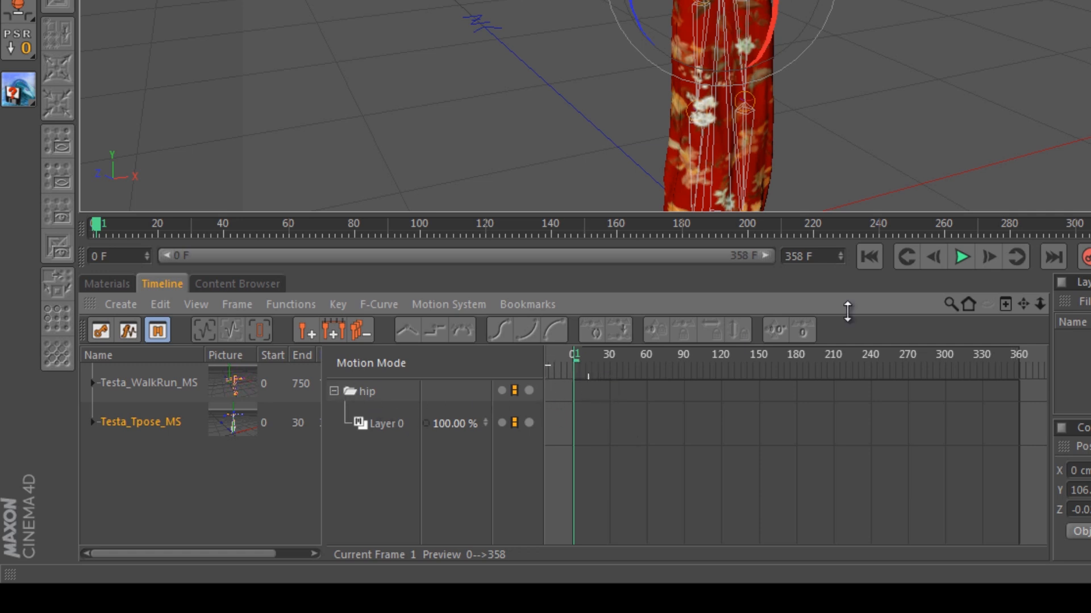
Step: Place the Testa_WalkRun_MS source on the hip's Layer 0 as a clip starting at frame 0
left_click(116, 391)
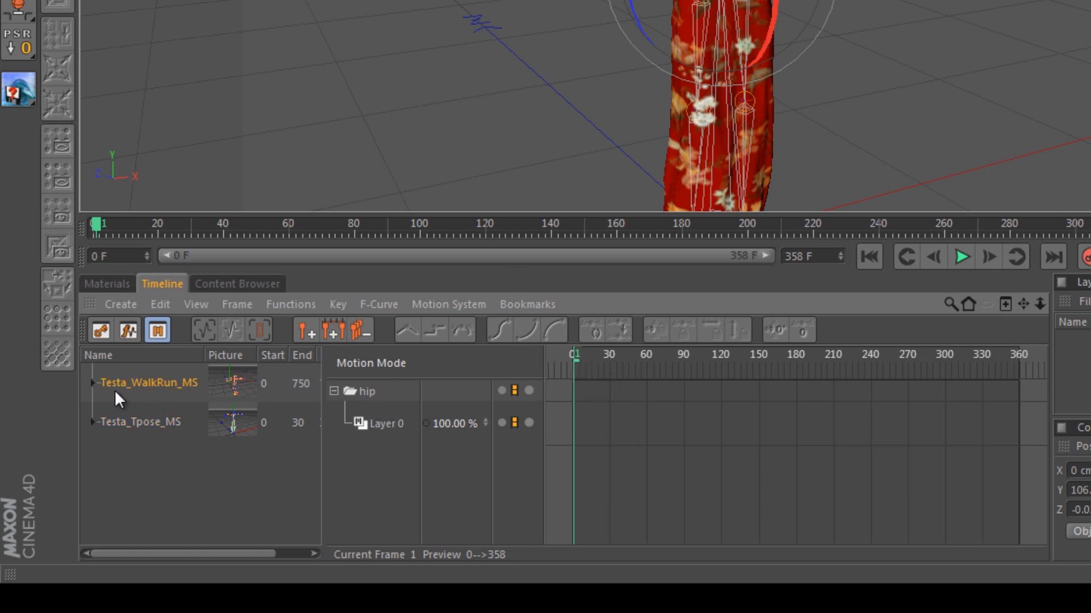
left_click_drag(110, 383, 601, 424)
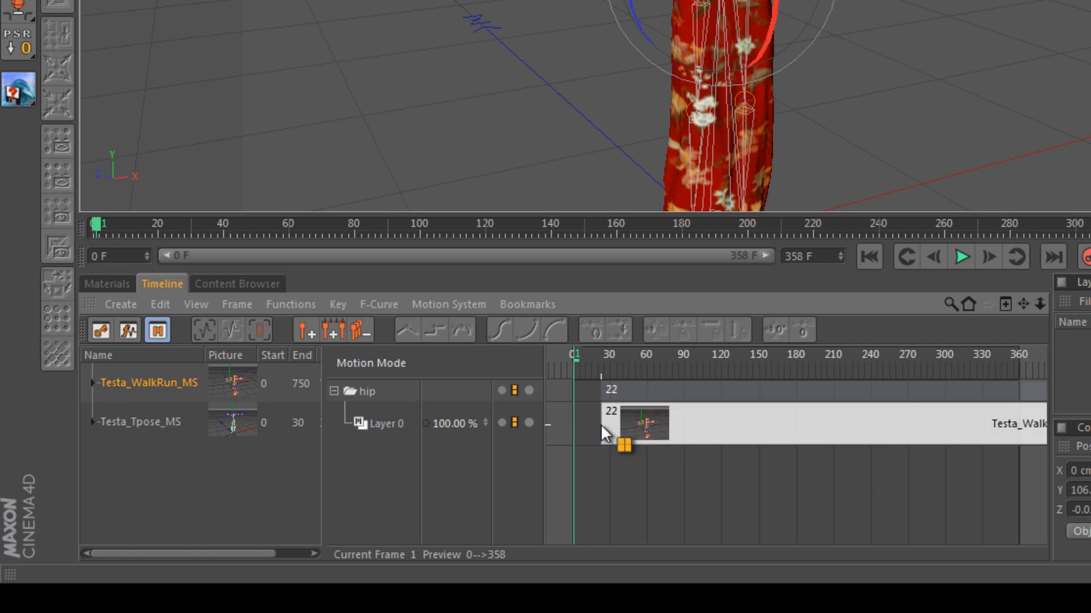
left_click(730, 427)
left_click_drag(721, 427, 712, 427)
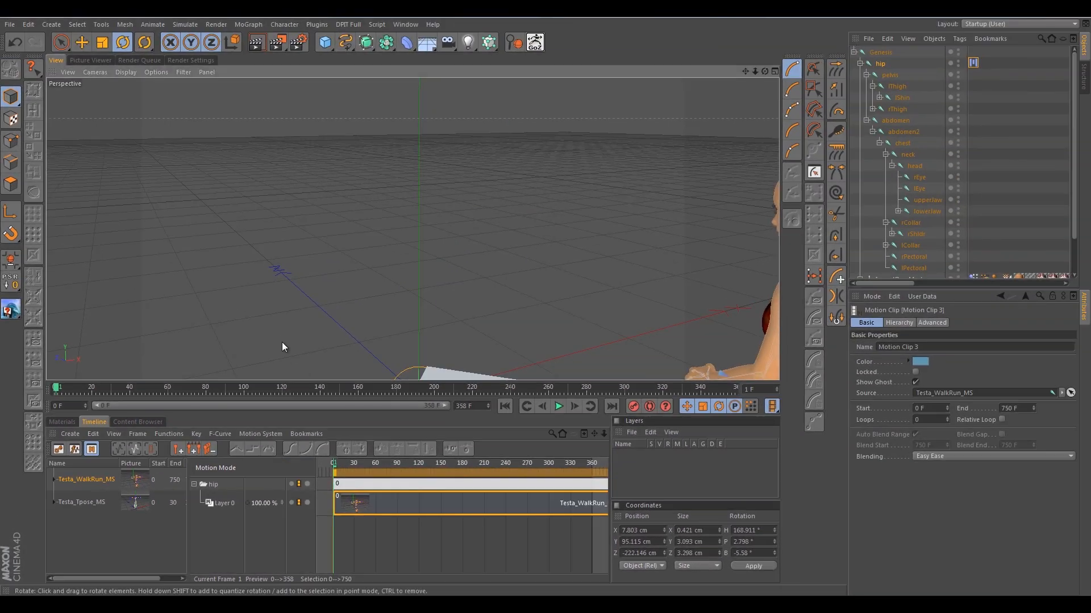
Step: Bring the whole character into view and scrub to frame 346 to review the walk-run animation
right_click_drag(308, 319, 309, 308, "alt")
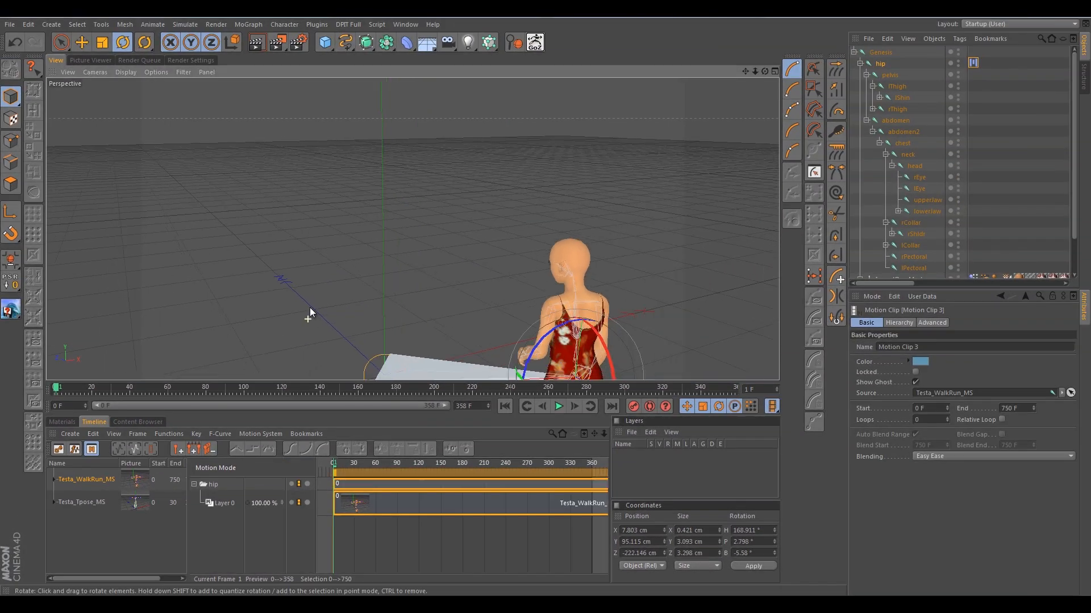
left_click_drag(311, 308, 352, 288, "alt")
left_click_drag(56, 388, 714, 389)
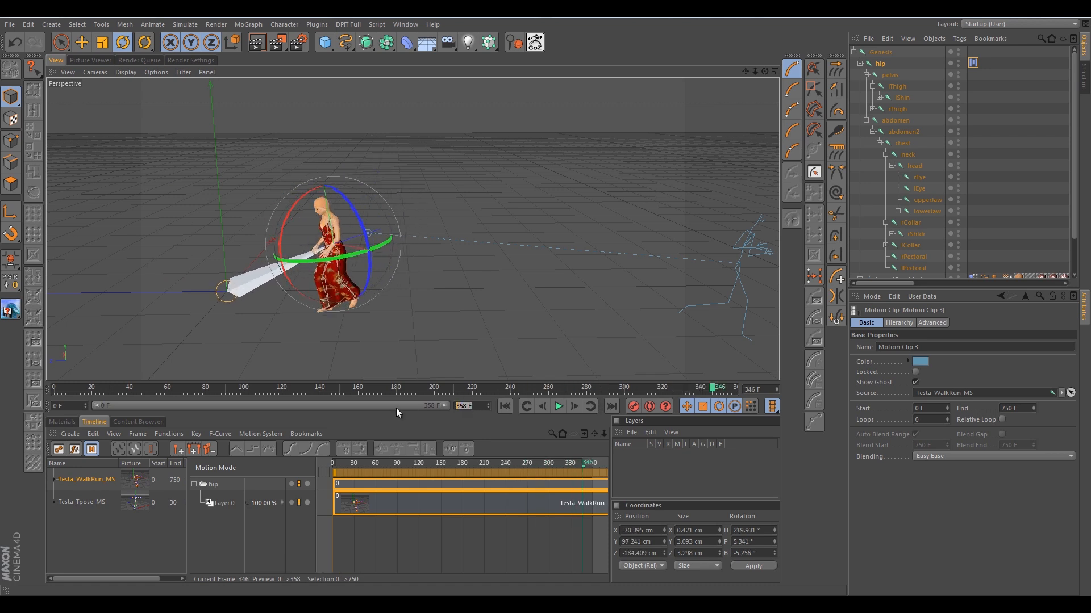
Step: Set the project end to 750 F, extend the preview range to that frame, and fit the whole clip in the timeline
type("750")
key("Return")
left_click_drag(265, 404, 519, 408)
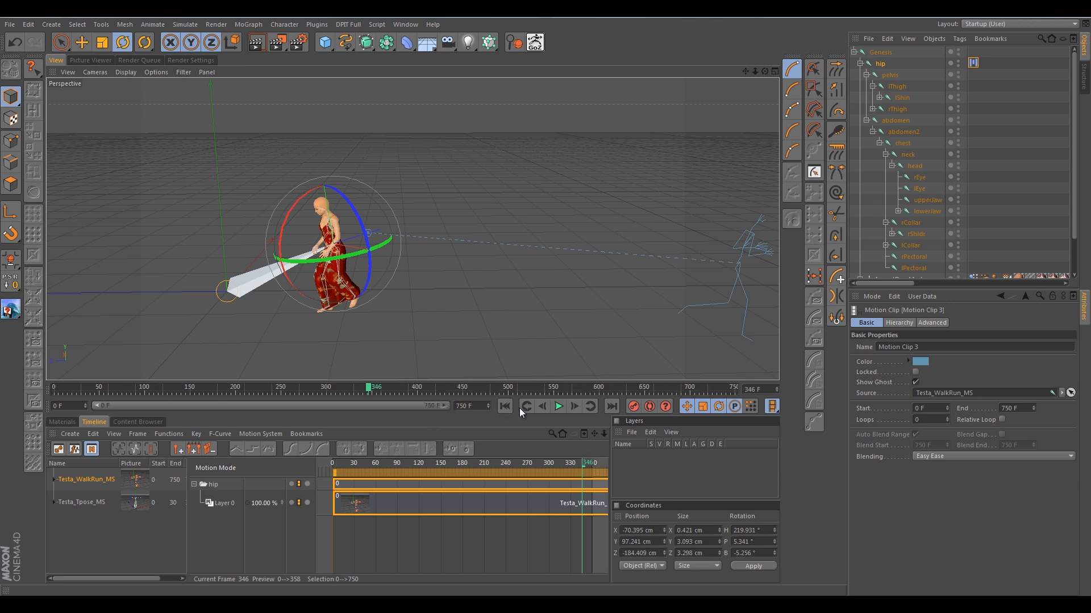
left_click(424, 537)
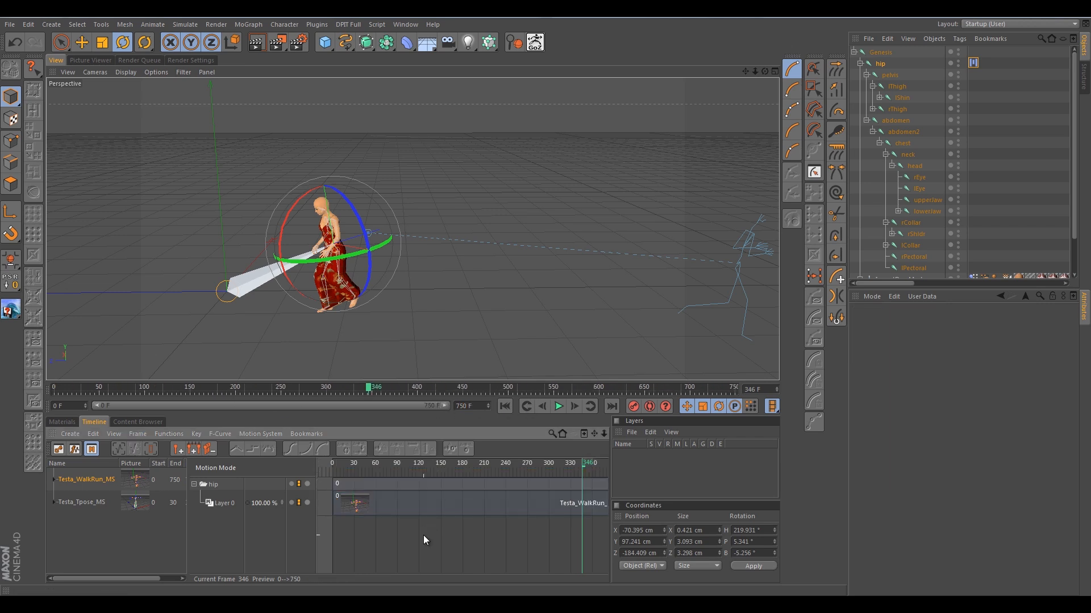
key("h")
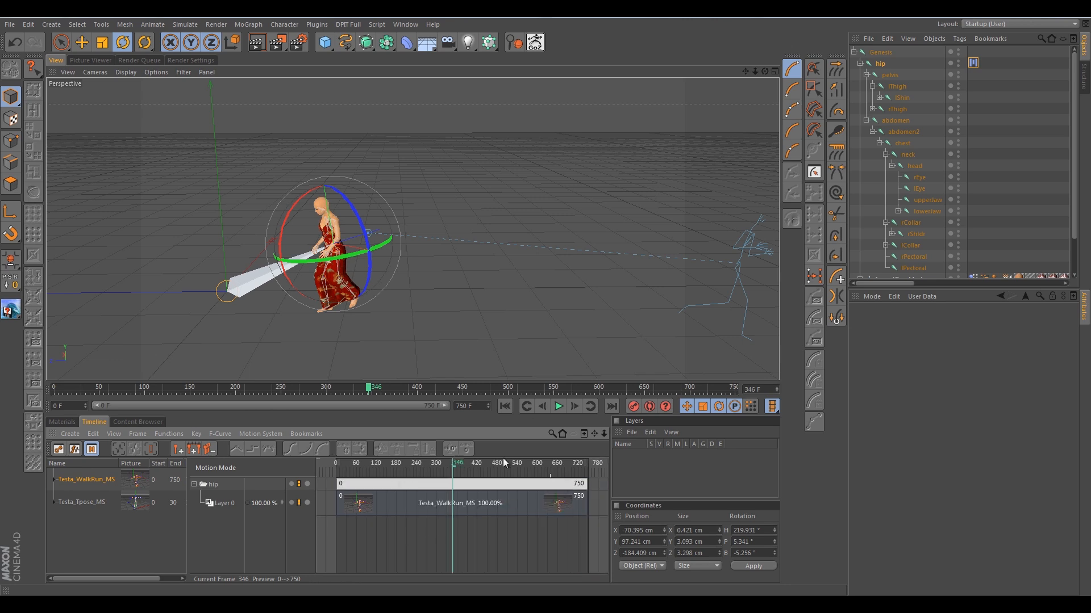
Step: Scrub back and forth through the Testa_WalkRun_MS clip and stop at frame 713 to review the walking and running motion
left_click_drag(454, 470, 512, 469)
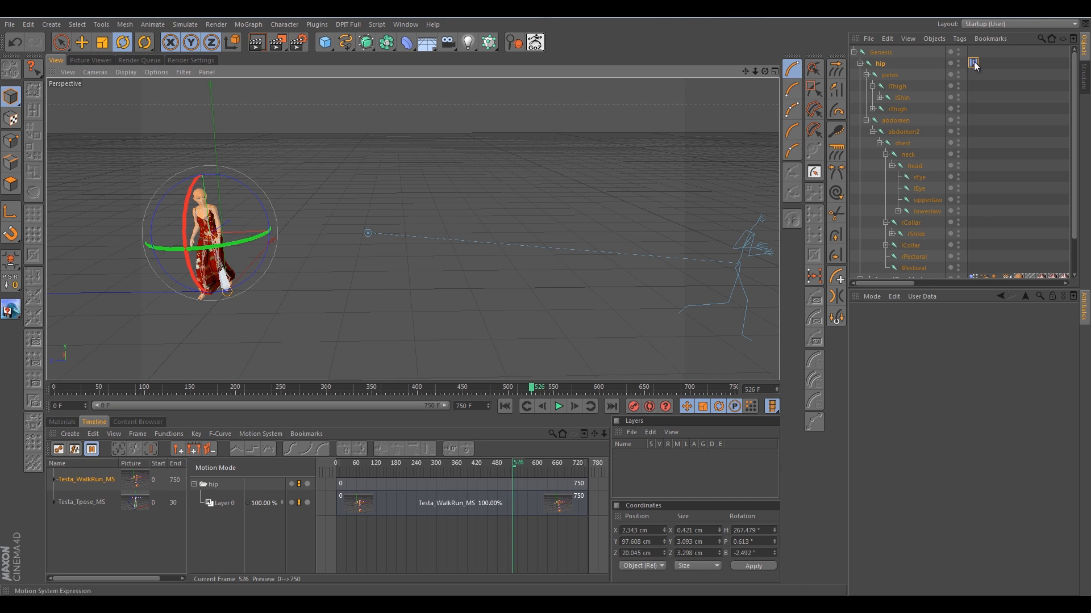
left_click_drag(111, 479, 605, 460)
left_click_drag(514, 469, 565, 473)
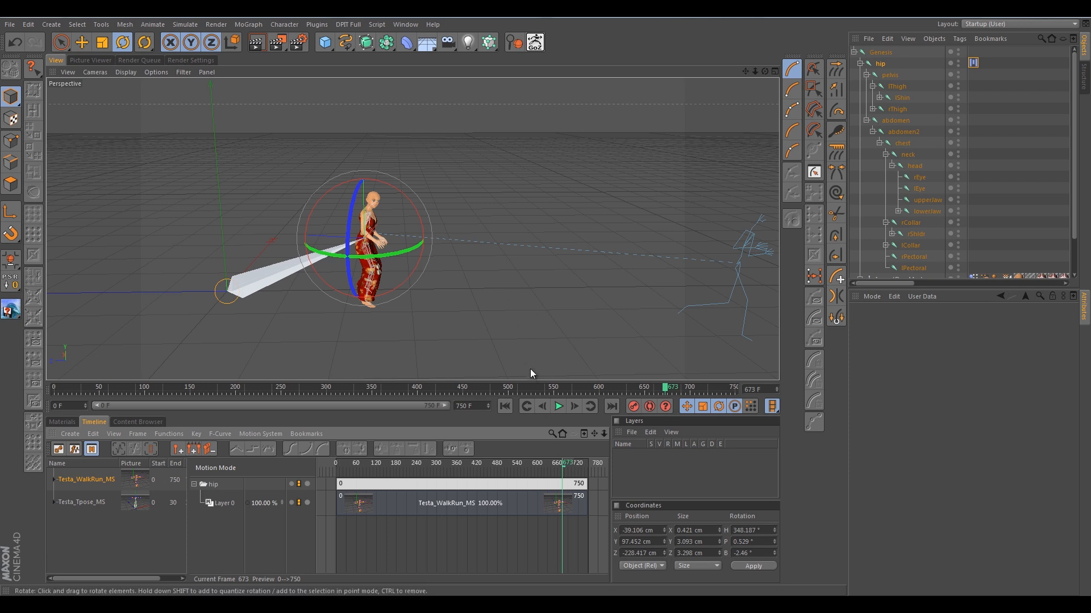
left_click_drag(564, 466, 439, 475)
left_click_drag(413, 482, 575, 475)
left_click(468, 477)
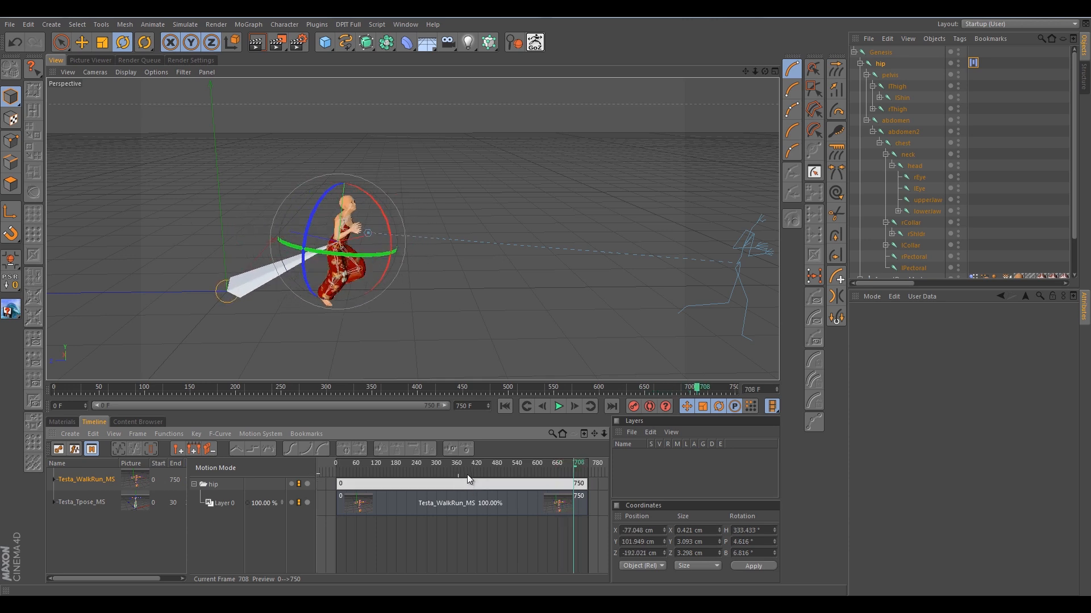
left_click(577, 466)
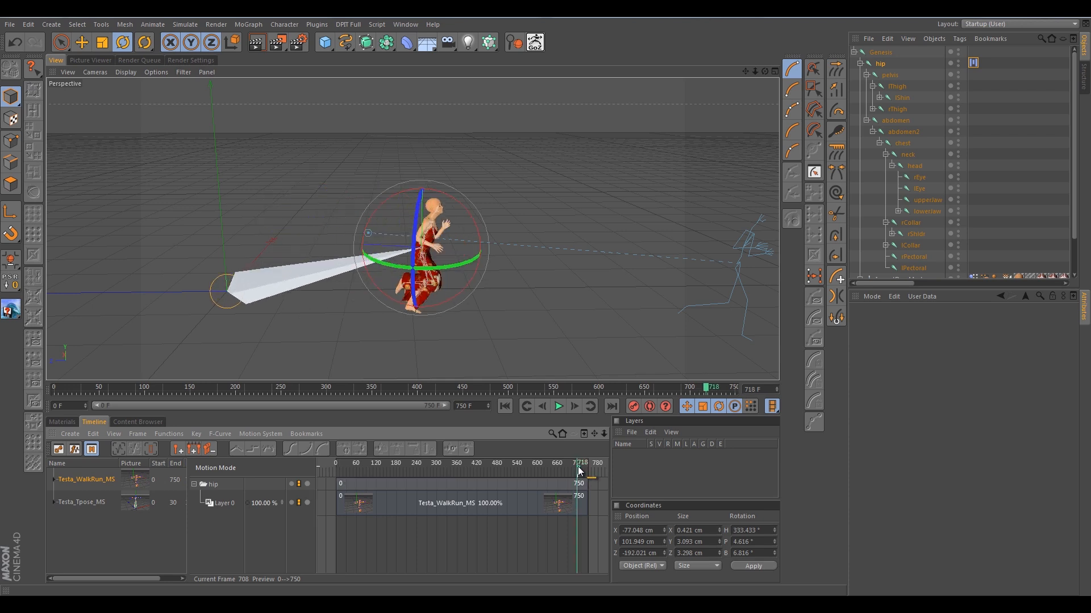
mouse_move(577, 466)
left_mouse_down()
mouse_move(565, 471)
mouse_move(577, 471)
left_mouse_up()
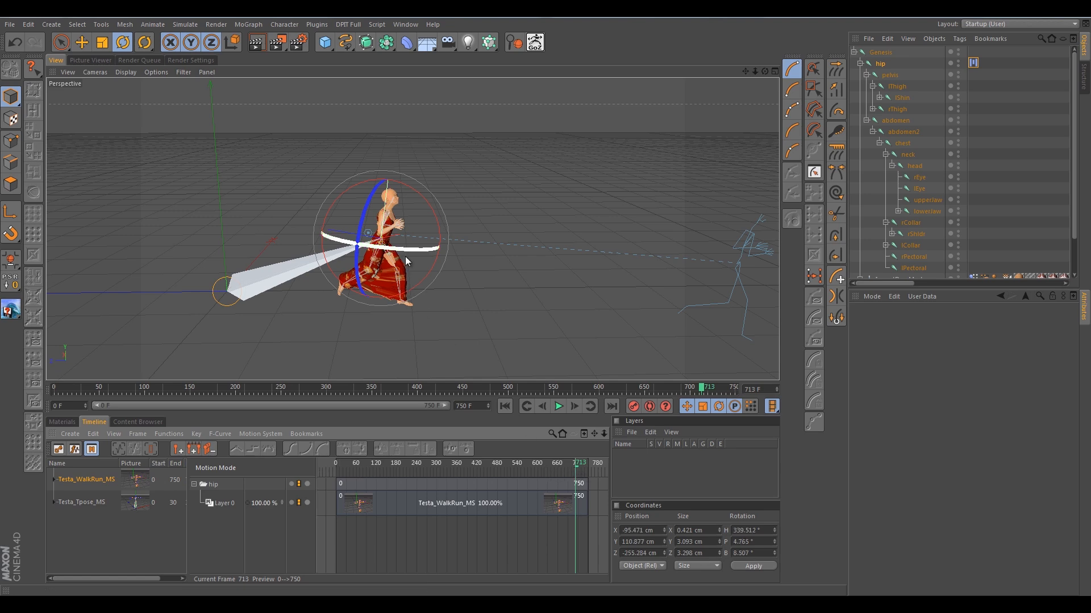
Step: Examine the character's arms and hands up close in the running pose at frame 713
left_click_drag(459, 165, 394, 197, "alt")
scroll(392, 204, "up", 10)
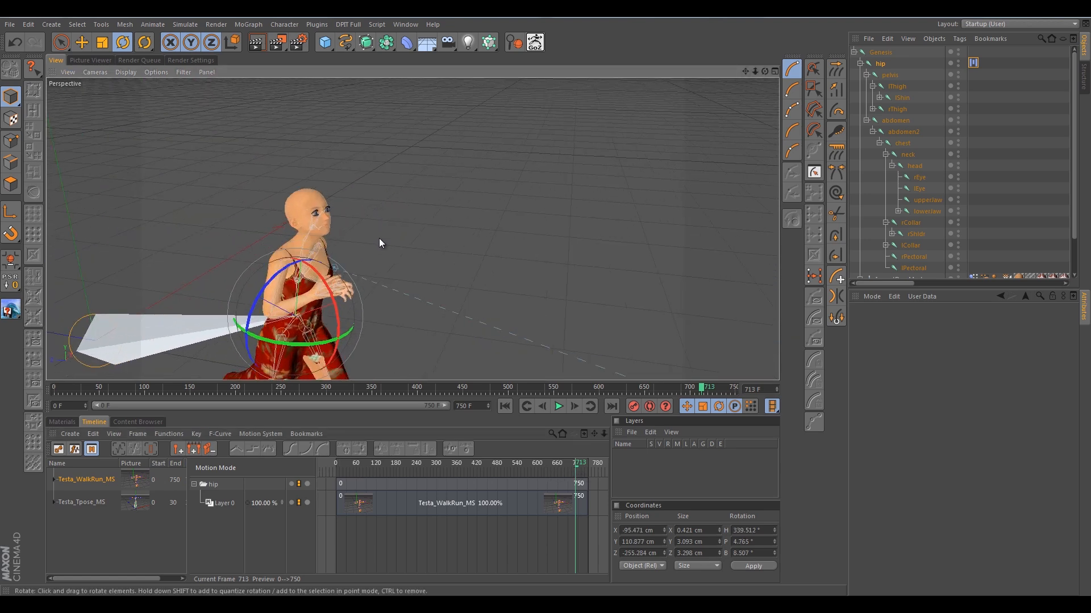
scroll(403, 225, "up", 4)
left_click_drag(373, 230, 342, 243, "alt")
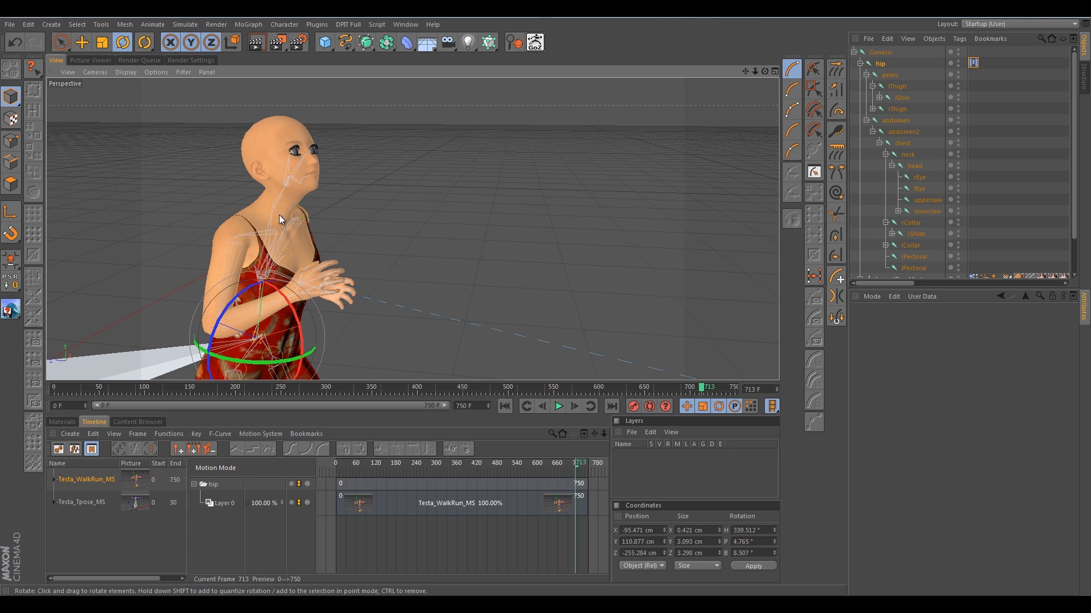
left_click_drag(351, 205, 424, 271, "alt")
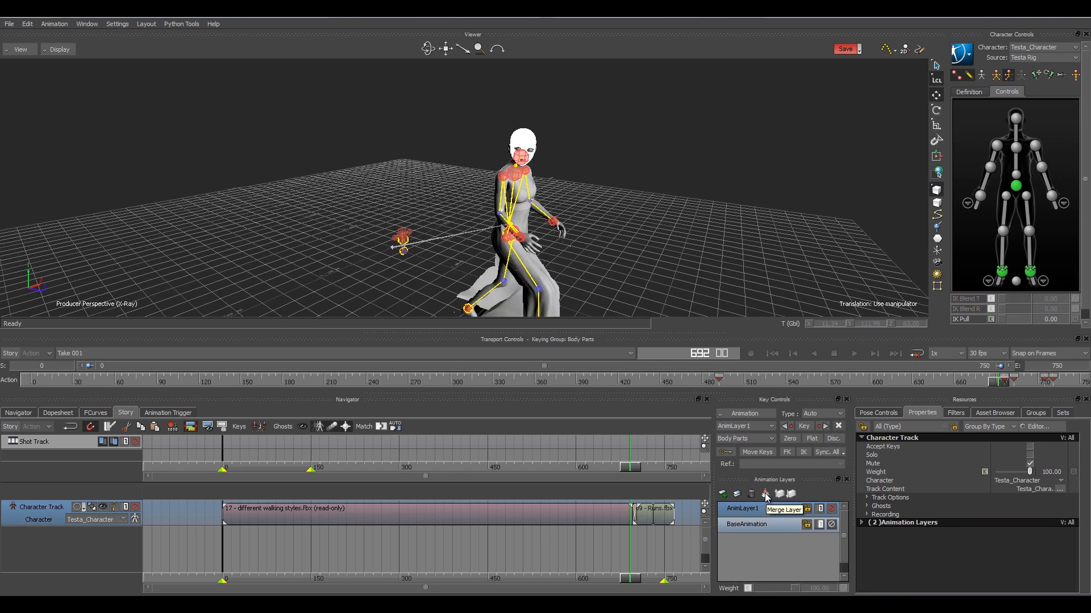
Step: Switch to MotionBuilder and merge all animation layers and properties for the whole scene, deleting the merged layers
left_click(766, 494)
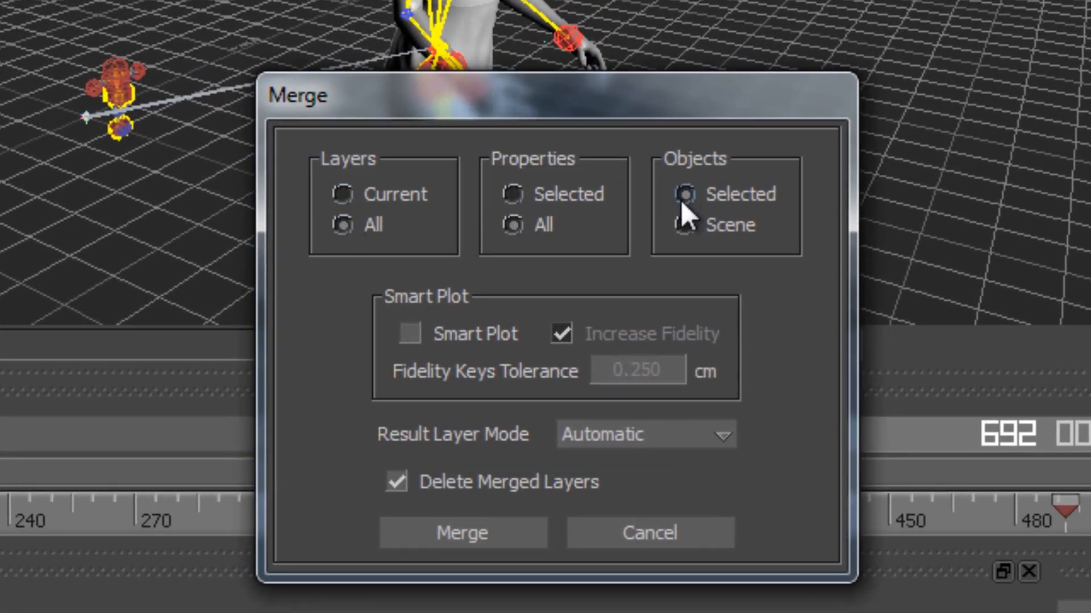
left_click(684, 223)
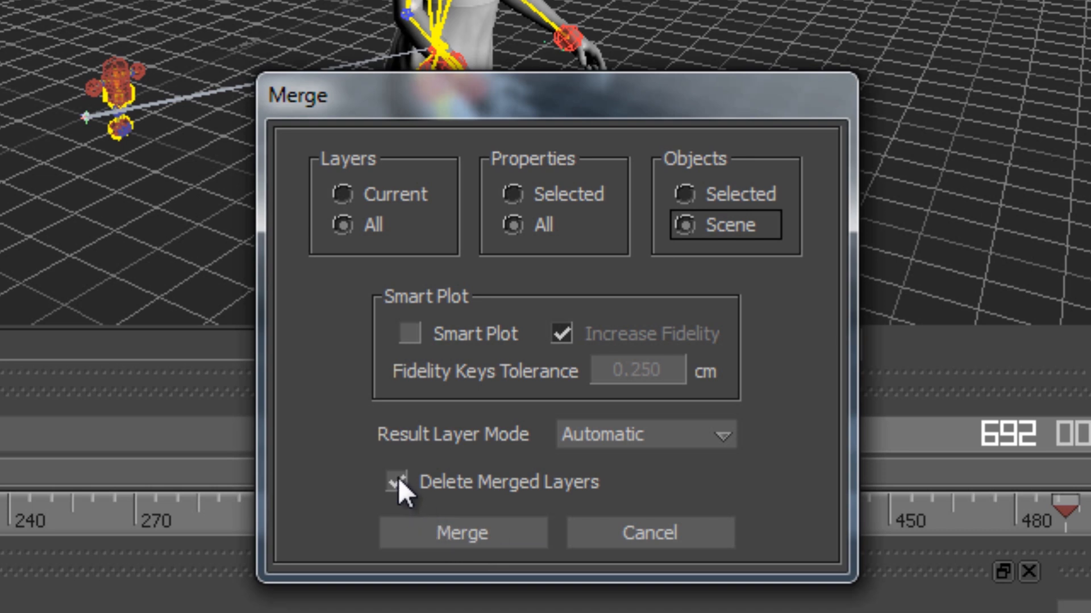
left_click(429, 520)
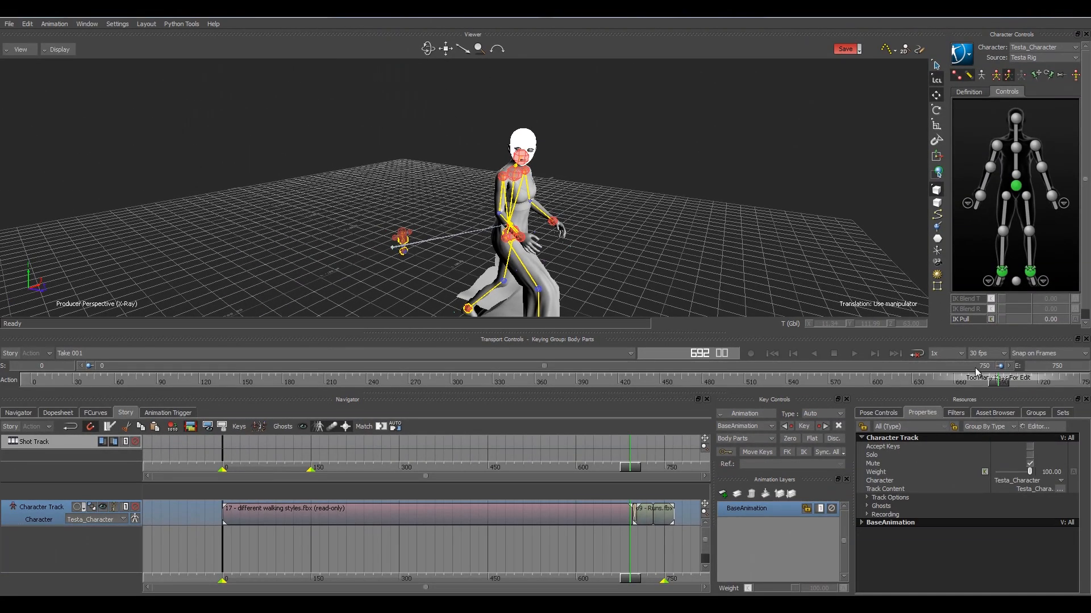
Step: Scrub the merged animation to frame 712, inspect the running pose, and save the scene
left_click_drag(994, 377, 895, 382)
left_click_drag(738, 209, 768, 218, "ctrl+shift")
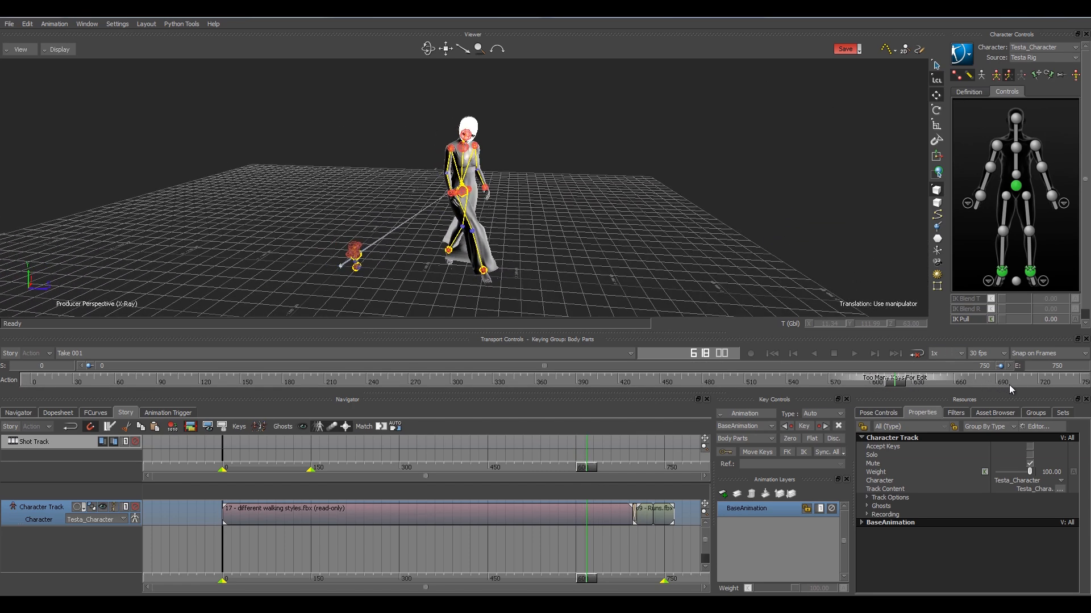
left_click_drag(905, 383, 1034, 382)
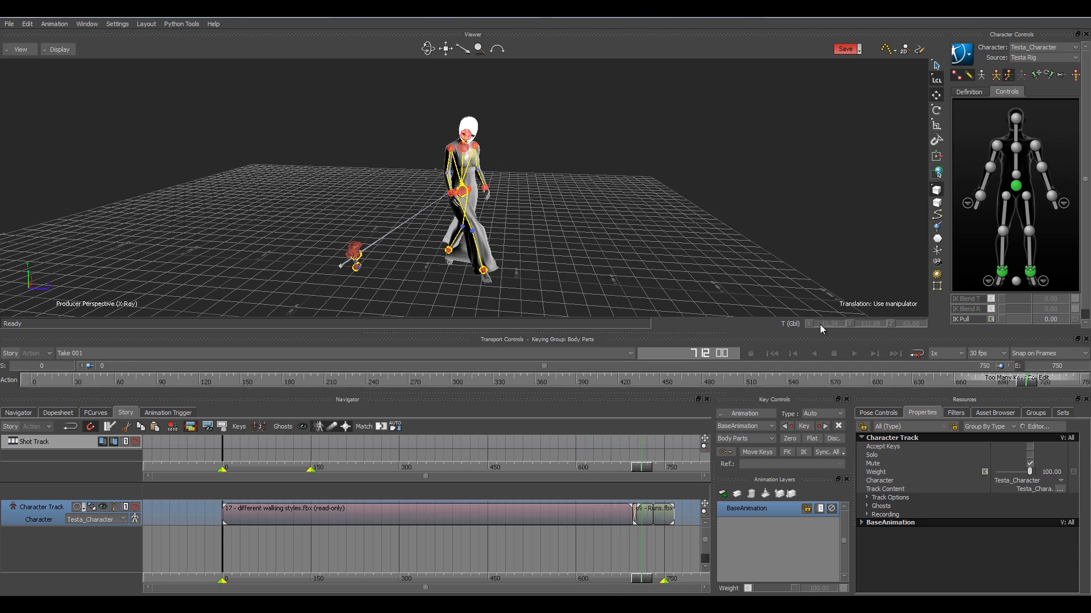
mouse_move(582, 181)
left_mouse_down("ctrl+shift")
mouse_move(518, 180)
mouse_move(554, 184)
mouse_move(571, 203)
mouse_move(554, 202)
mouse_move(571, 194)
left_mouse_up("ctrl+shift")
scroll(571, 202, "down", 3)
scroll(571, 195, "up", 3)
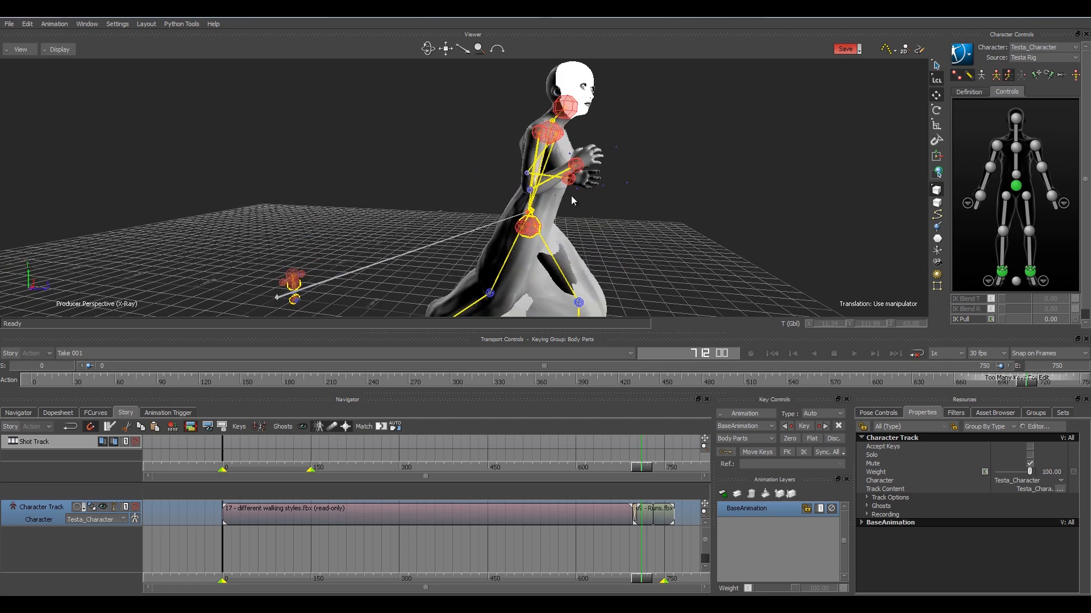
left_click_drag(630, 214, 547, 218, "ctrl+shift")
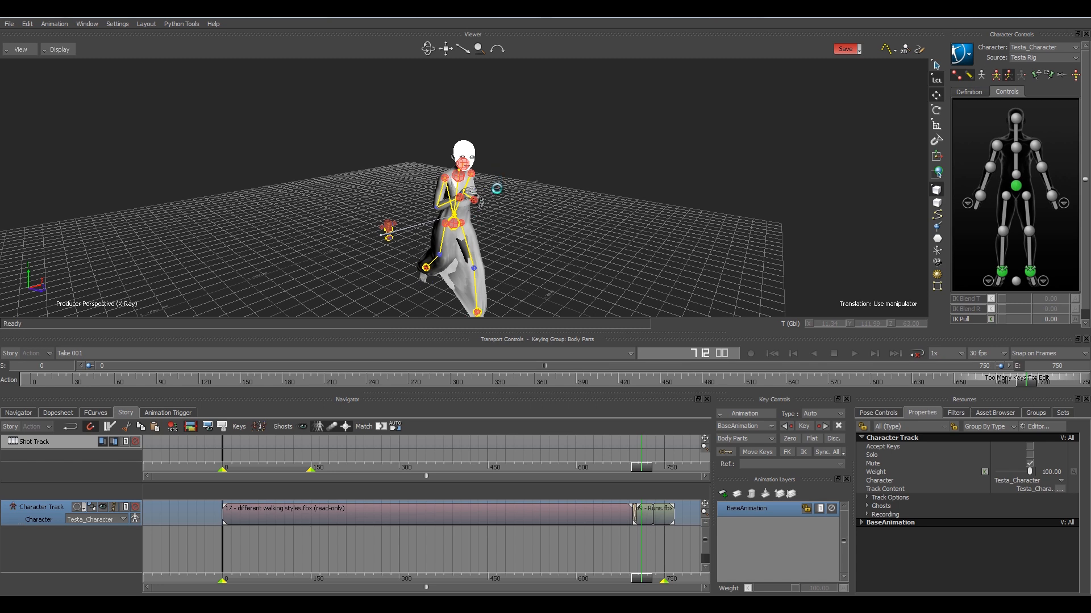
key("ctrl+s")
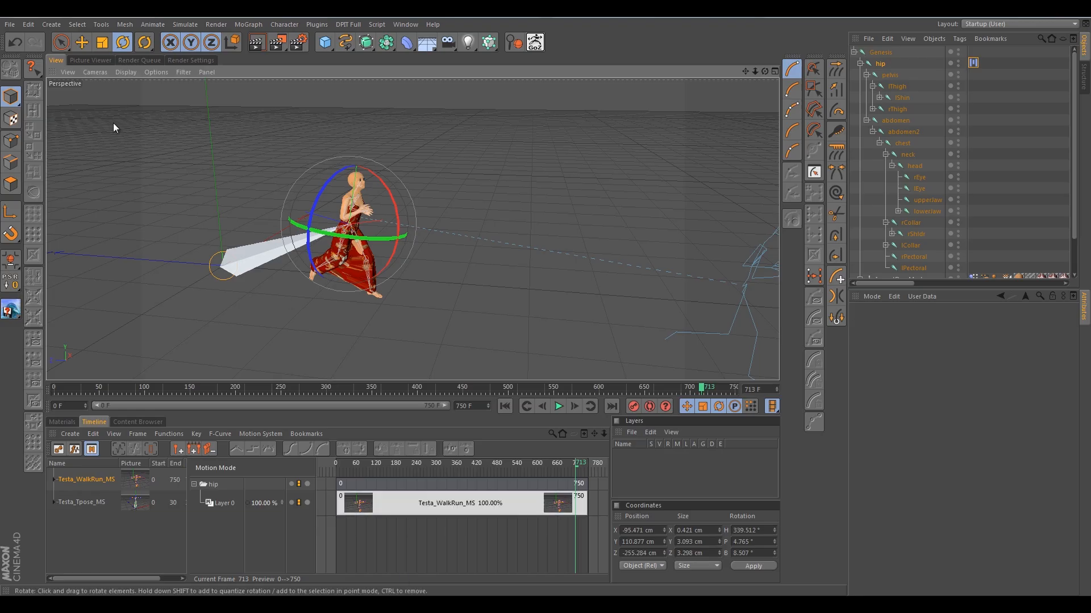
Step: Switch to Cinema 4D and open the recent Testa_mb.fbx with the existing FBX import settings, using Take 001
left_click(10, 24)
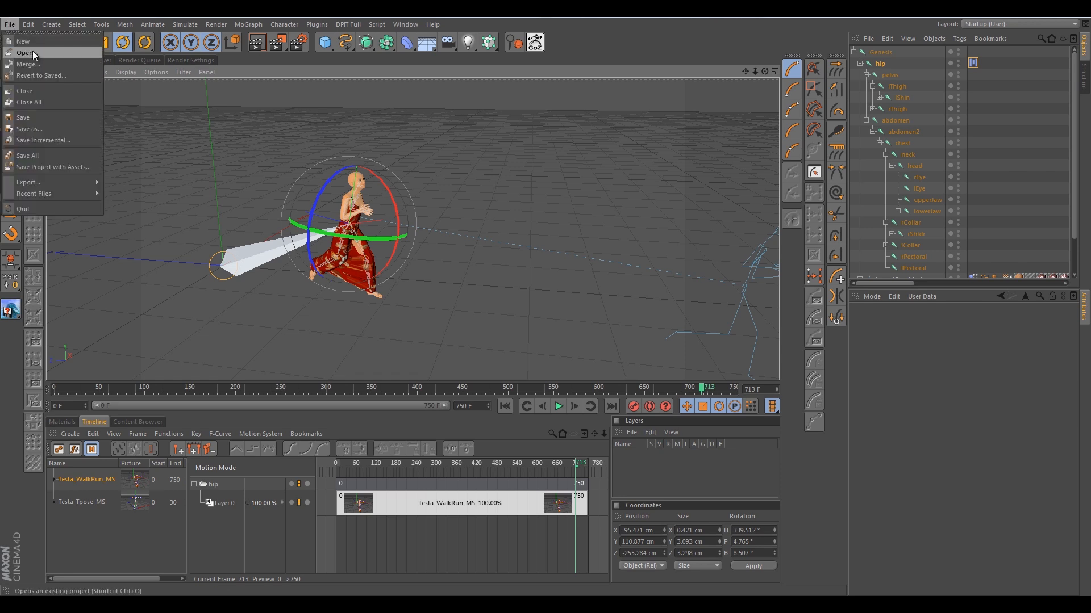
mouse_move(59, 192)
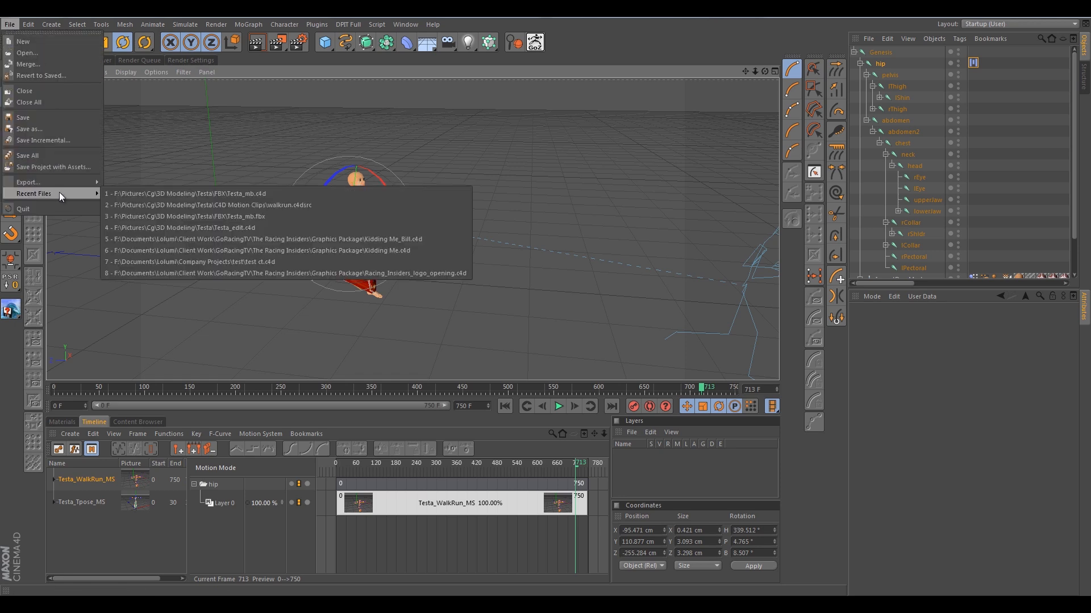
left_click(163, 216)
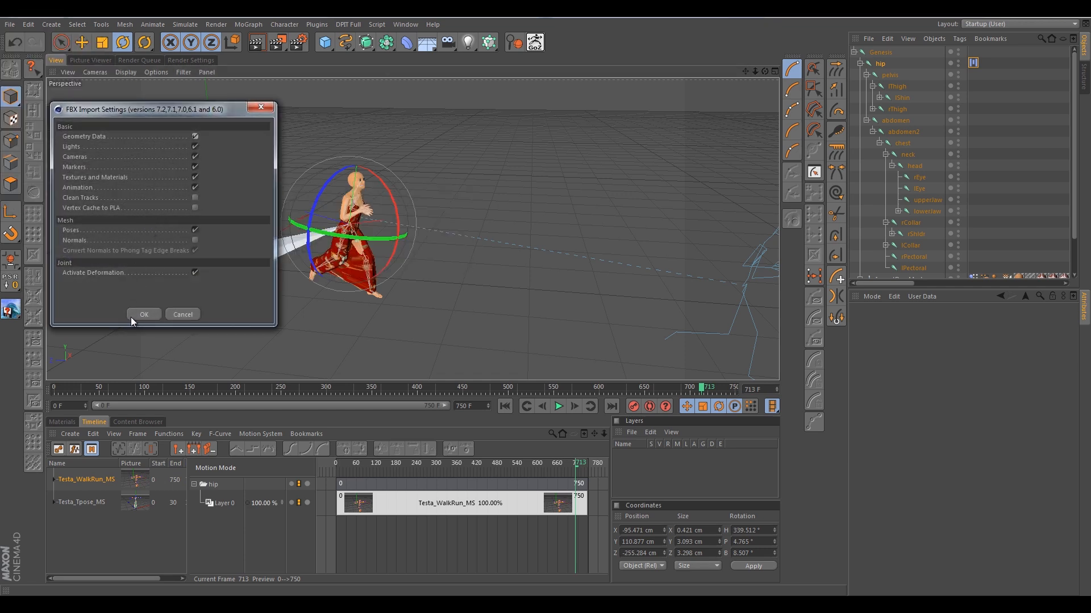
left_click(137, 315)
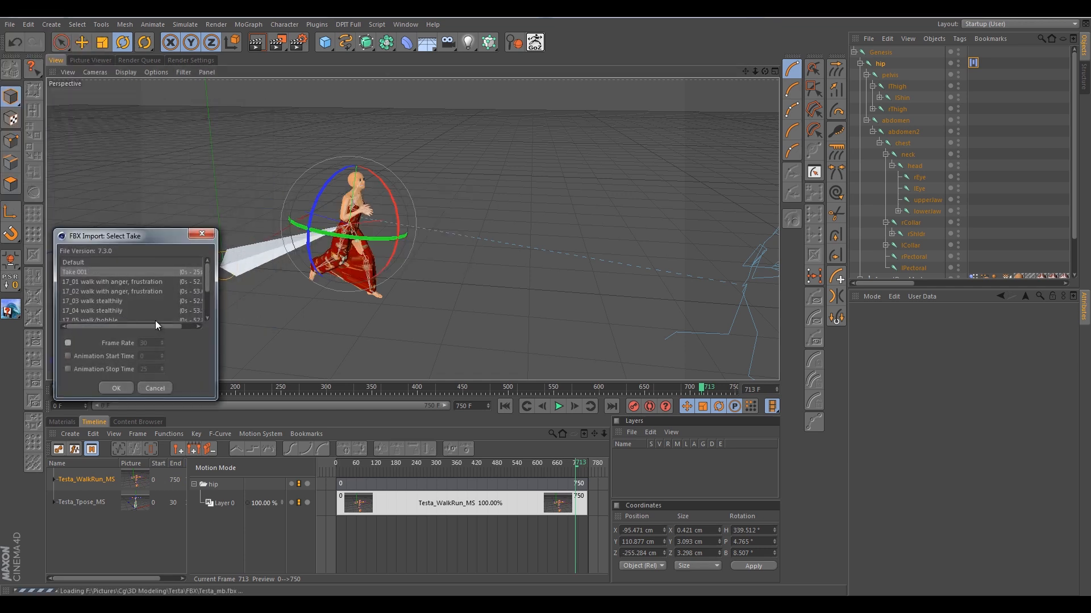
left_click(108, 388)
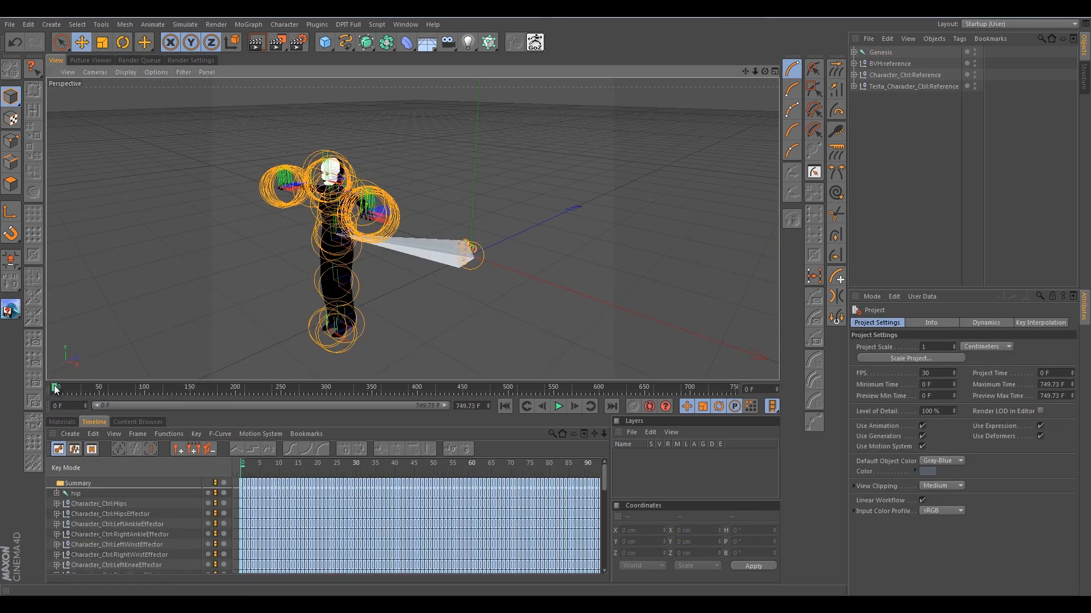
Step: Scrub the imported FBX animation to frame 705 and examine the character's pose in the viewport
left_click_drag(139, 387, 716, 401)
middle_click_drag(338, 254, 374, 302, "alt")
left_click_drag(435, 284, 401, 319, "alt")
left_click_drag(471, 313, 471, 313, "alt")
left_click_drag(715, 388, 695, 388)
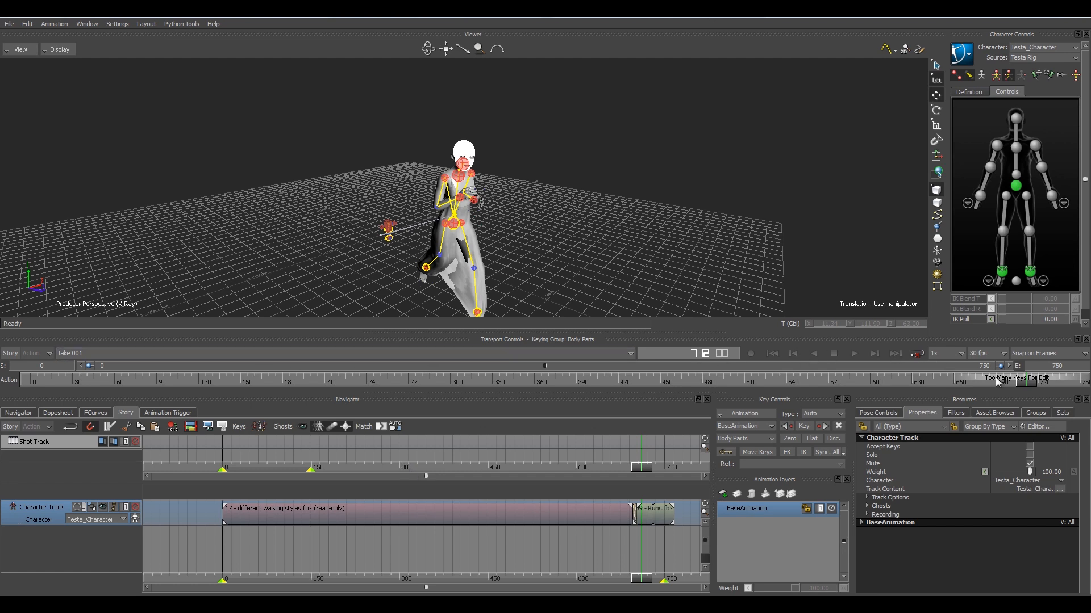
Step: Switch to MotionBuilder, go to frame 705, select all of Testa_Character's body controls, and inspect the pose
mouse_move(1024, 381)
left_mouse_down()
mouse_move(948, 382)
mouse_move(1023, 381)
left_mouse_up()
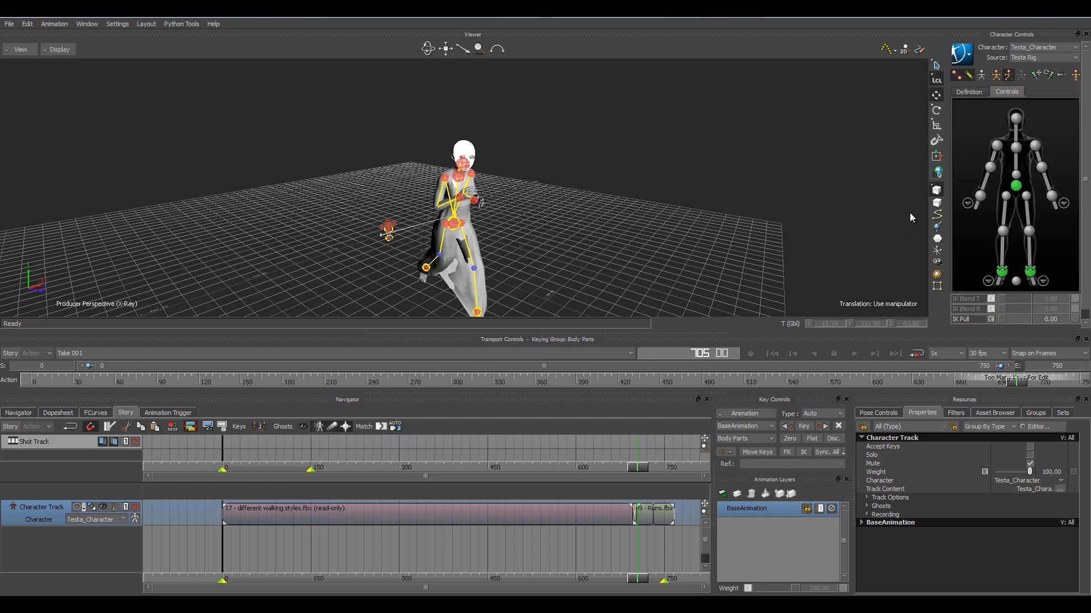
double_click(962, 146)
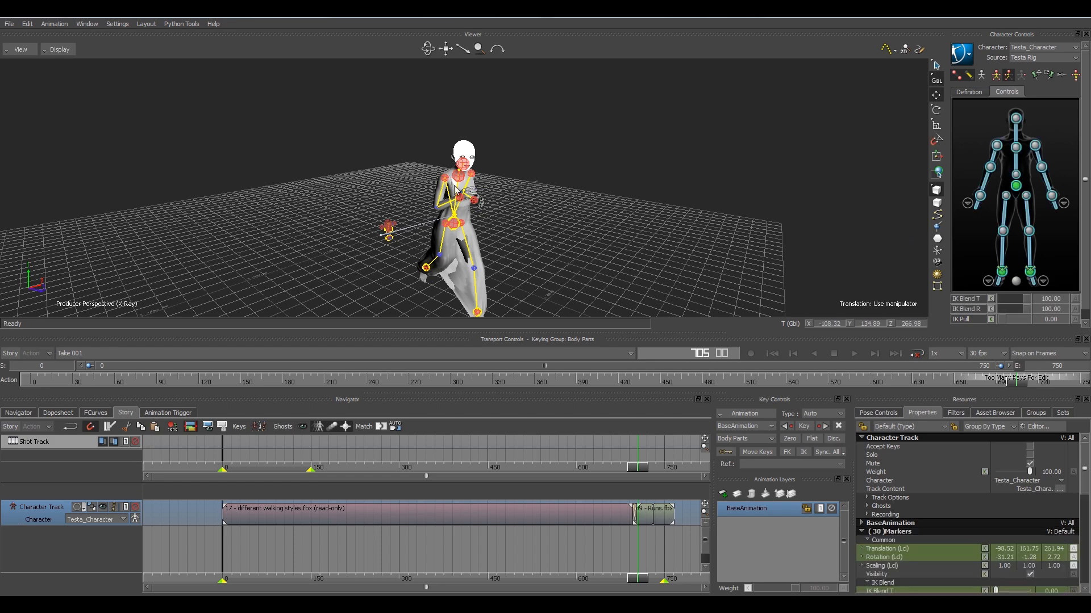
left_click_drag(538, 189, 515, 243, "ctrl+shift")
left_click_drag(523, 251, 479, 257, "ctrl+shift")
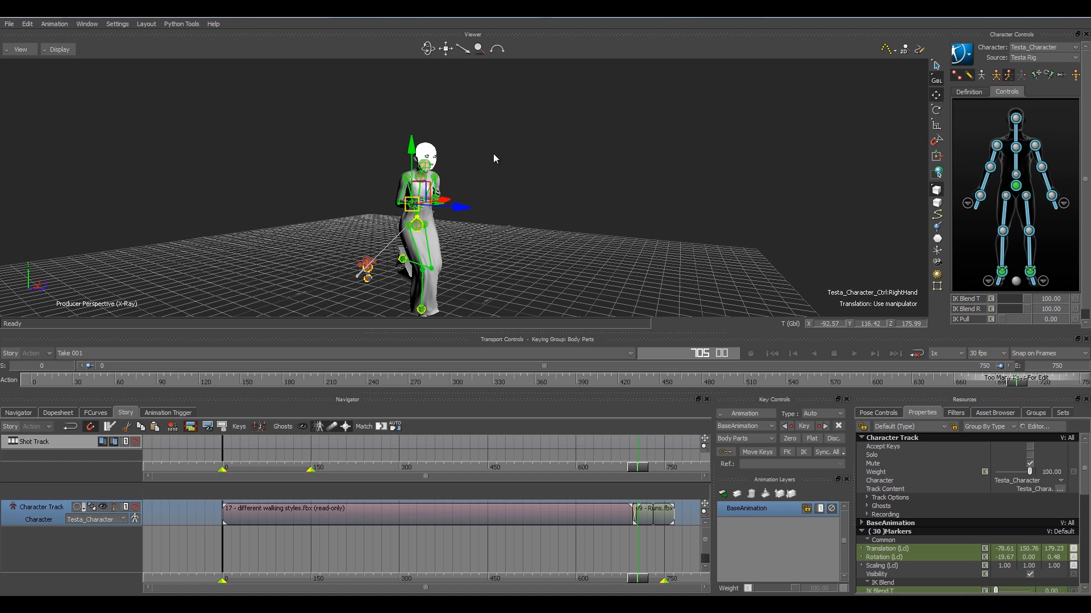
left_click_drag(501, 151, 490, 188, "ctrl+shift")
scroll(514, 173, "up", 5)
scroll(517, 177, "down", 5)
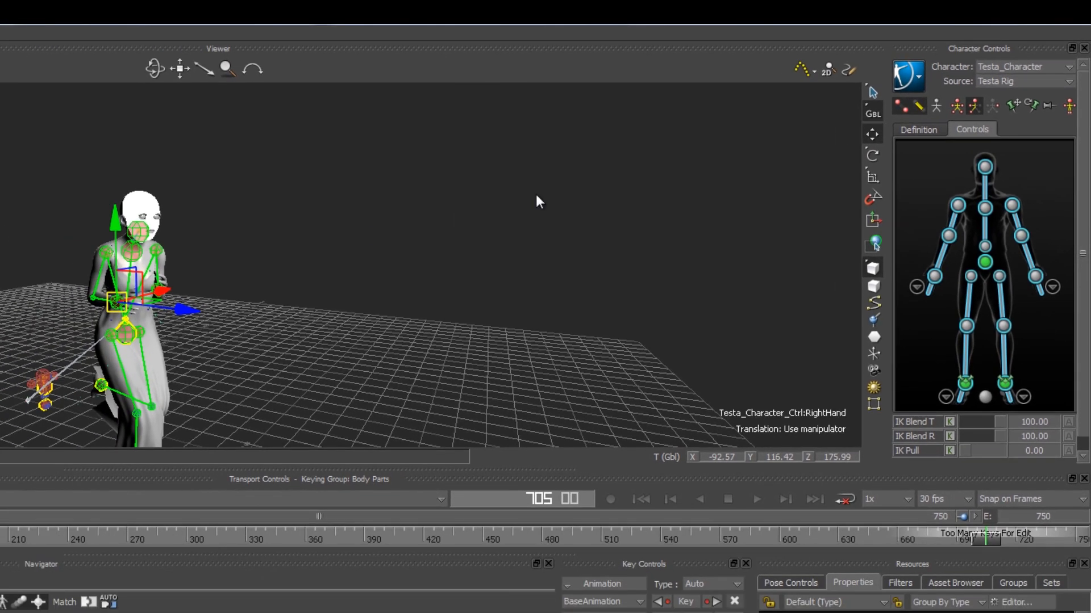
Step: Bake (plot) Testa_Character's animation to the skeleton on frame at 29.97 FPS with the Unroll rotation filter
left_click(920, 69)
mouse_move(923, 132)
mouse_move(935, 159)
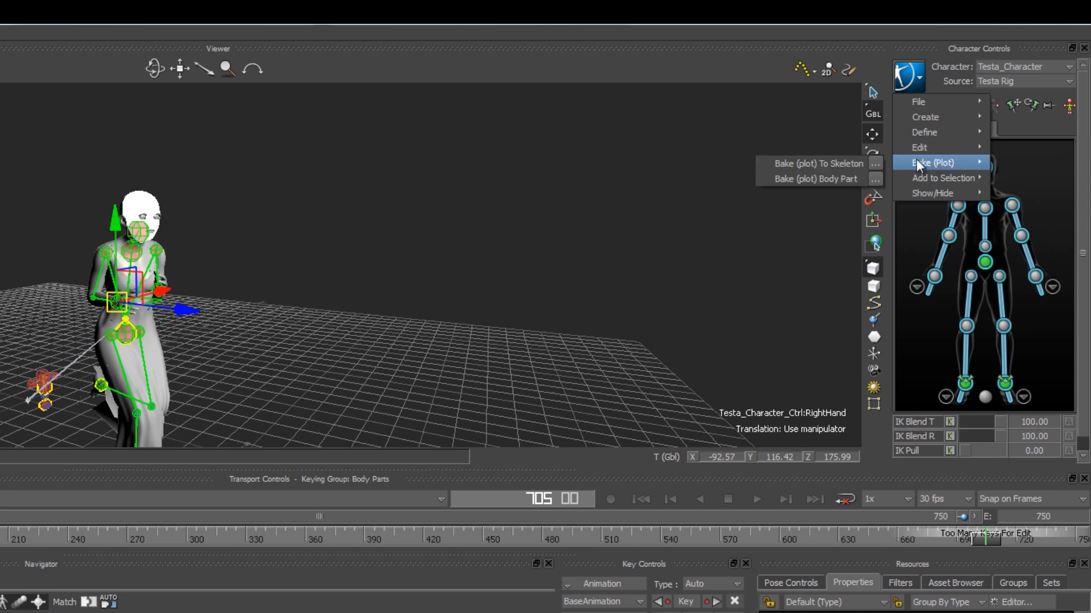
left_click(870, 163)
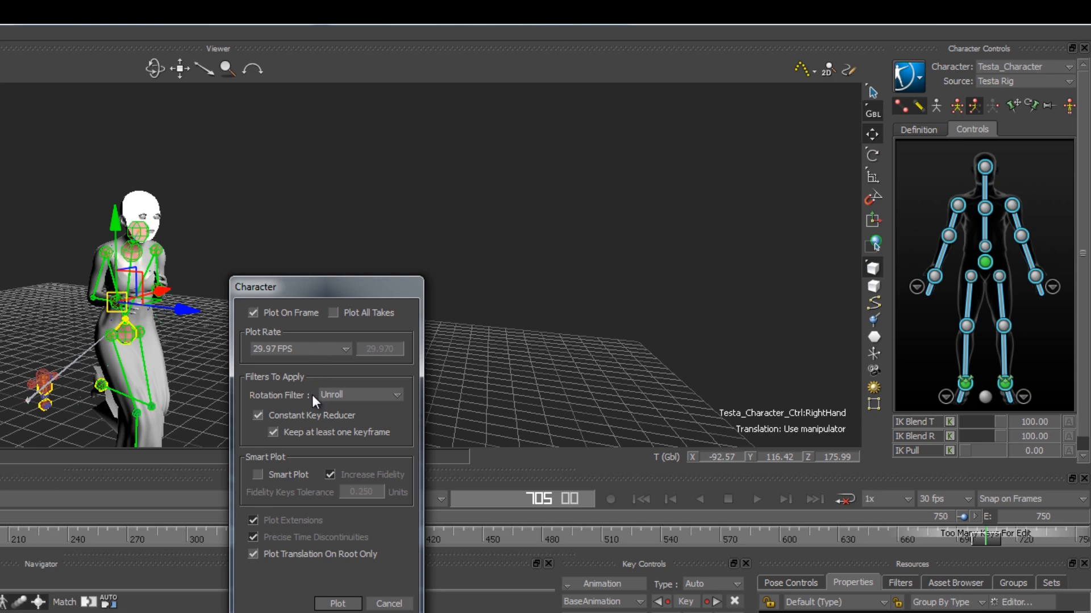
left_click(338, 603)
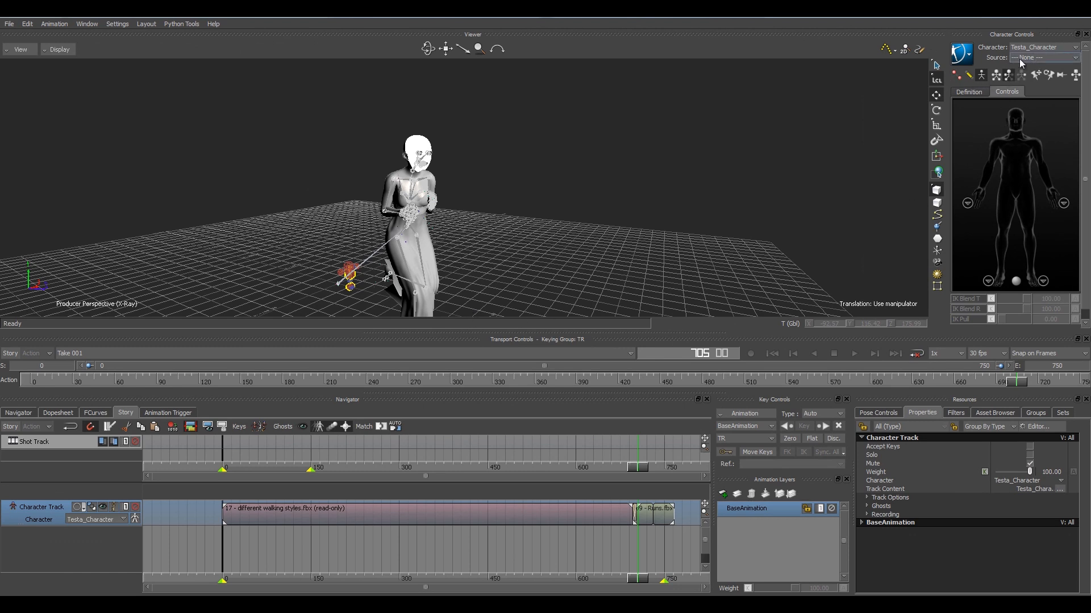
Step: Check the baked character at frame 467 and save the scene
left_click_drag(1011, 379, 680, 381)
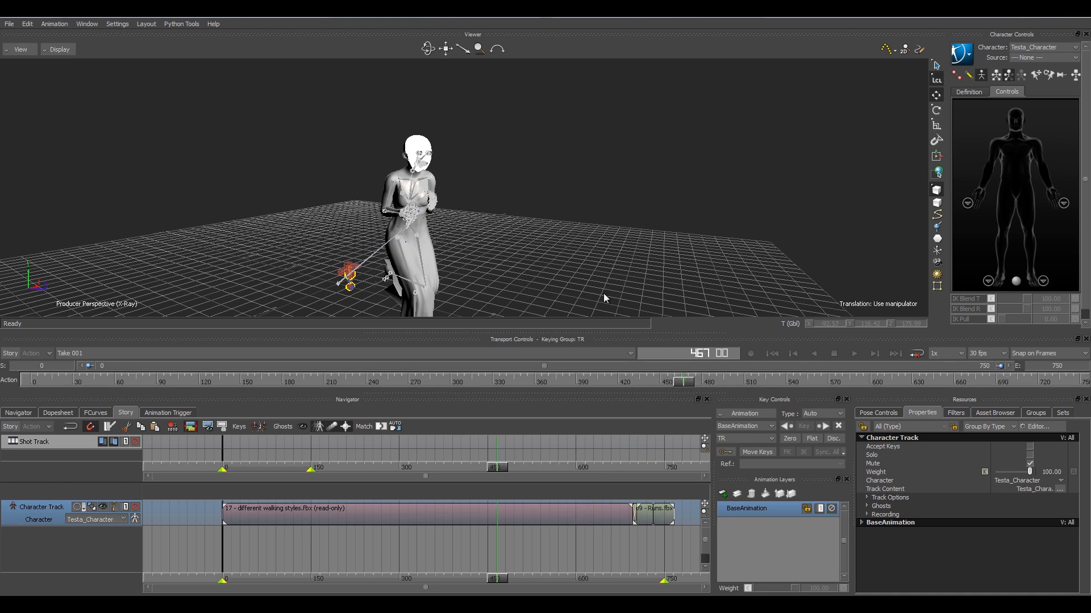
left_click_drag(574, 223, 745, 244, "ctrl+shift")
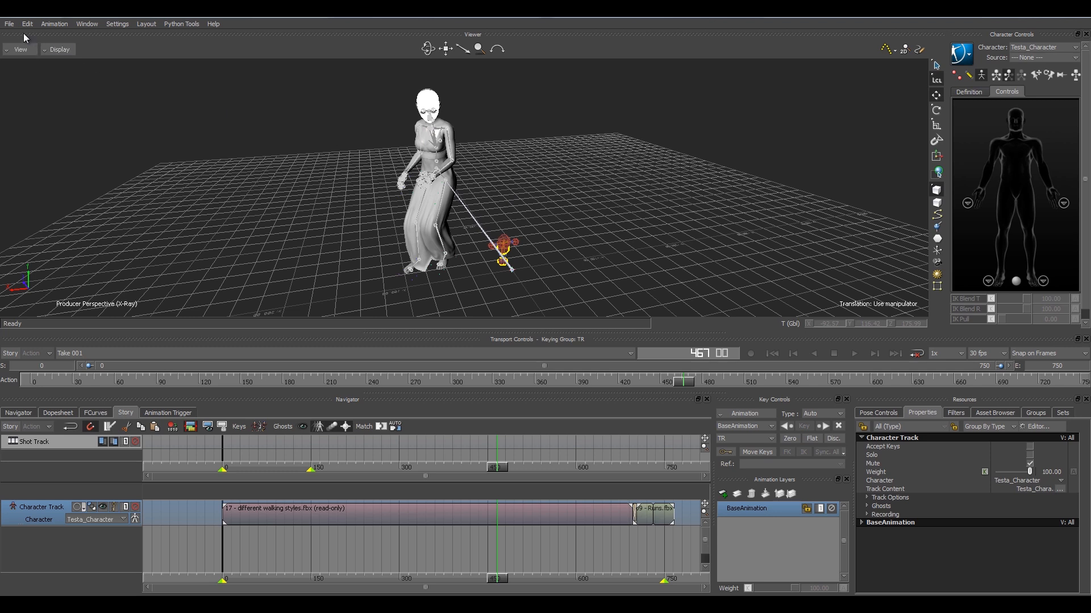
left_click(10, 24)
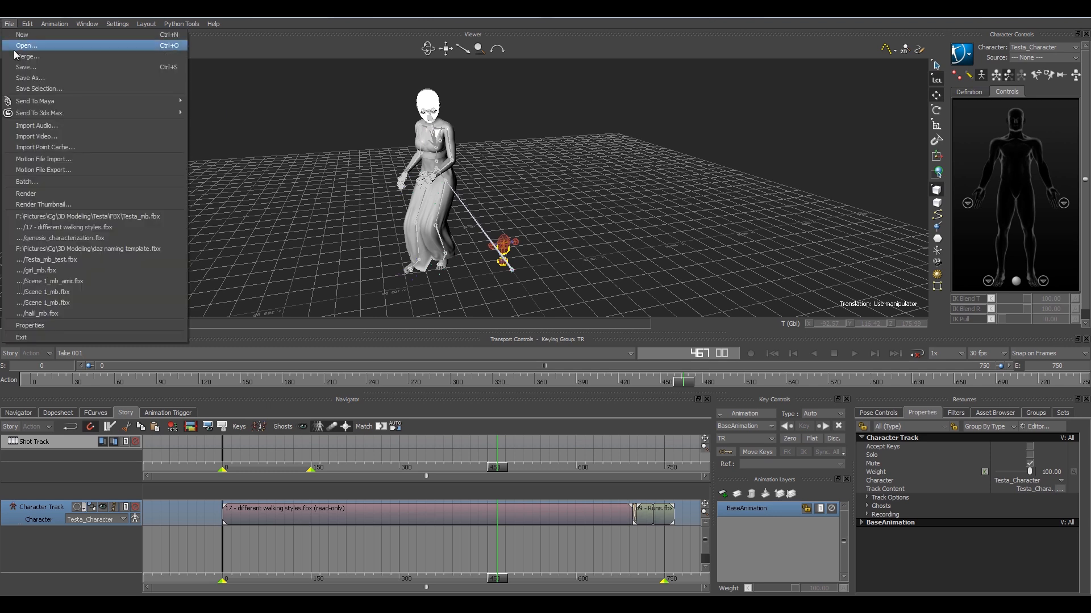
left_click(44, 68)
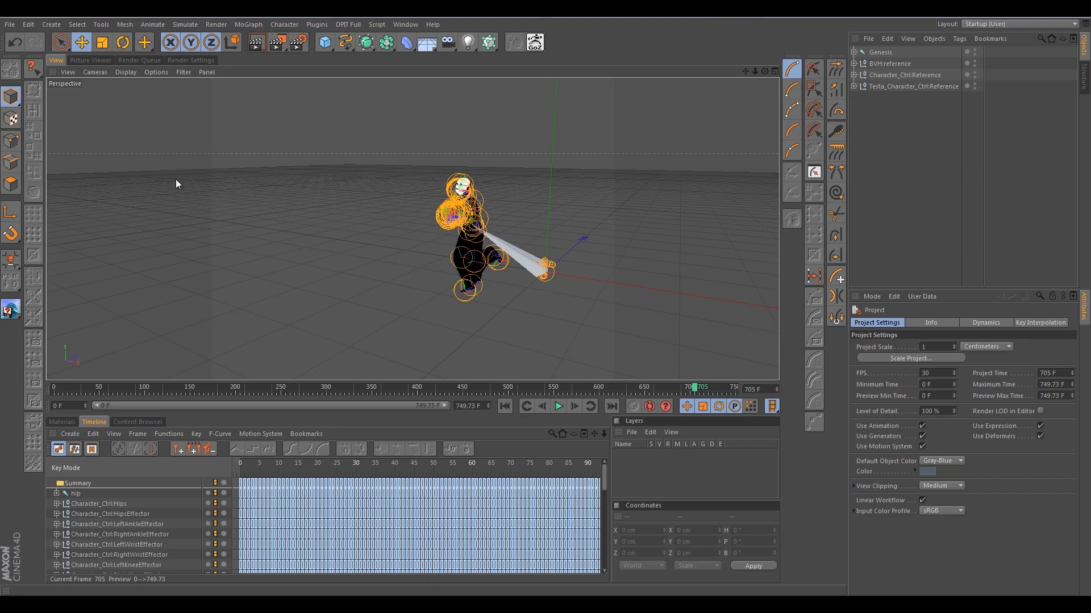
Step: Close the Testa_mb.fbx project in Cinema 4D without saving its changes
left_click(11, 25)
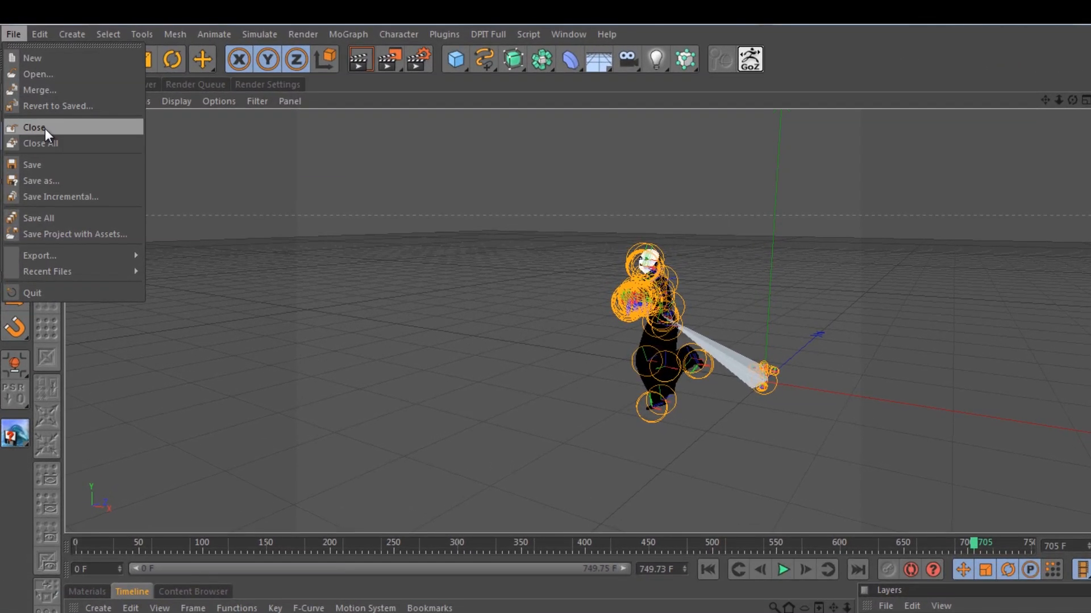
left_click(43, 119)
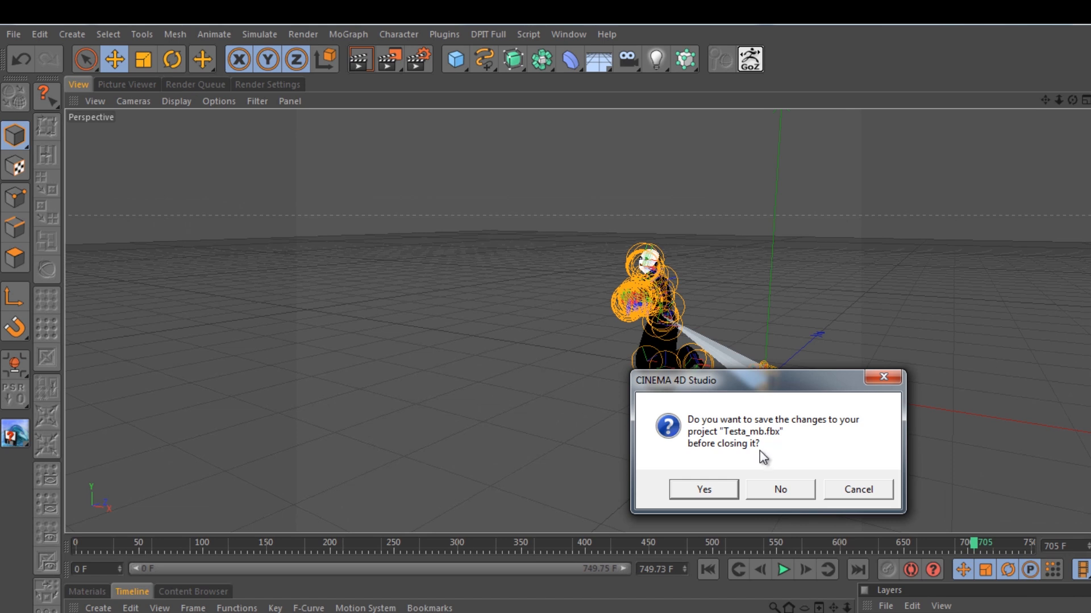
left_click(780, 490)
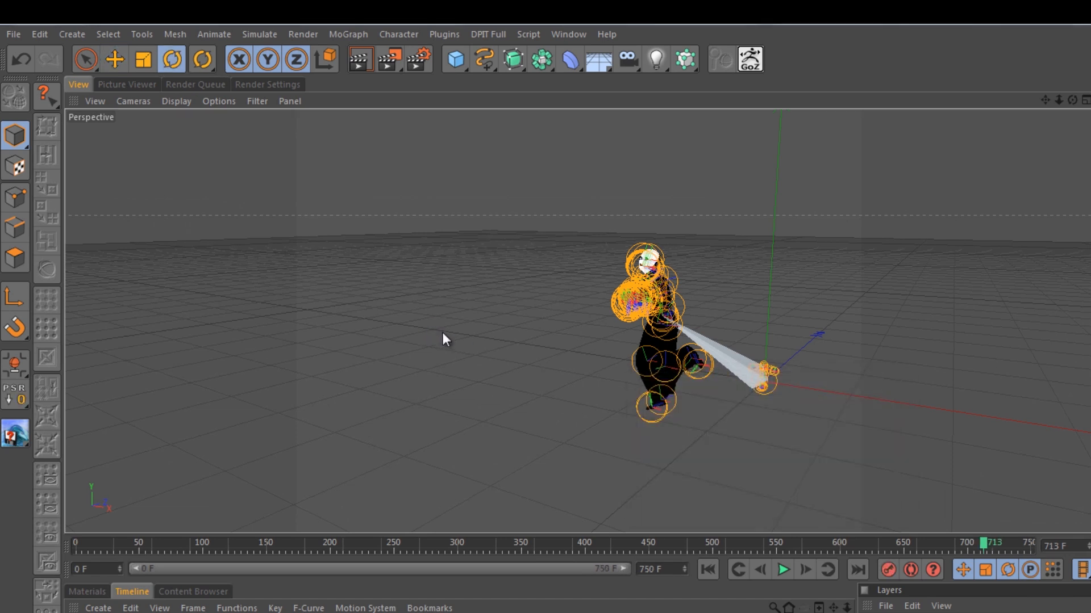
Step: Reopen the recent file Testa_mb.fbx, keeping the current FBX import settings and importing Take 001
left_click(11, 34)
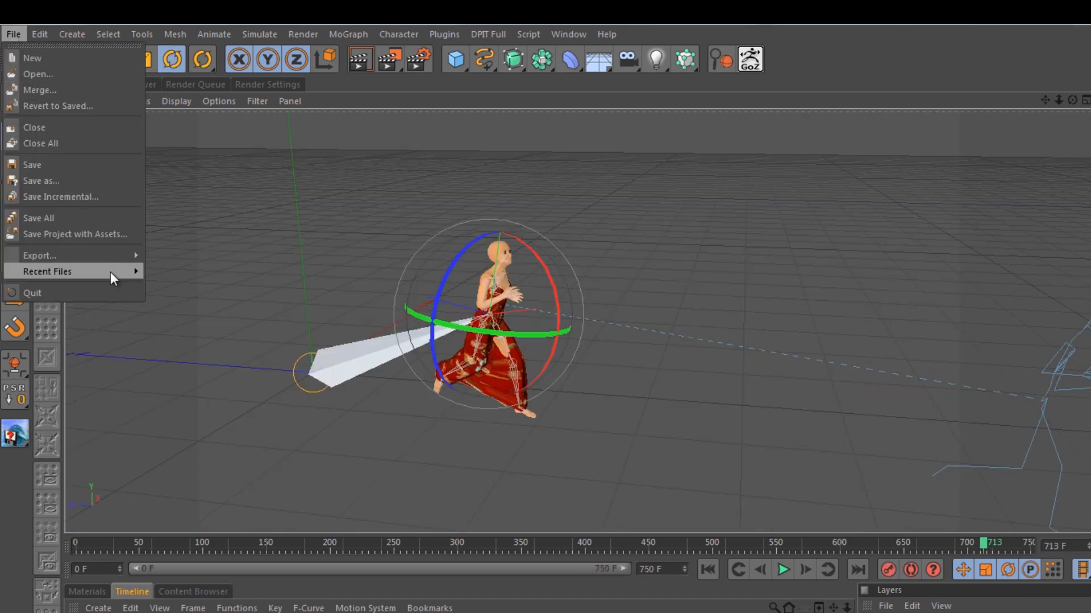
mouse_move(114, 278)
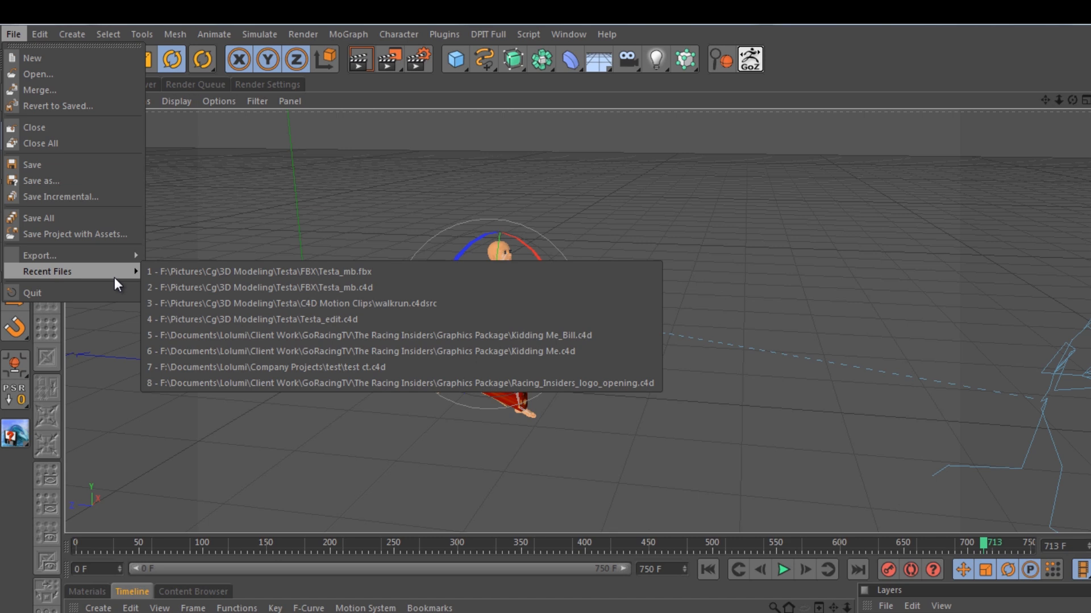
left_click(180, 273)
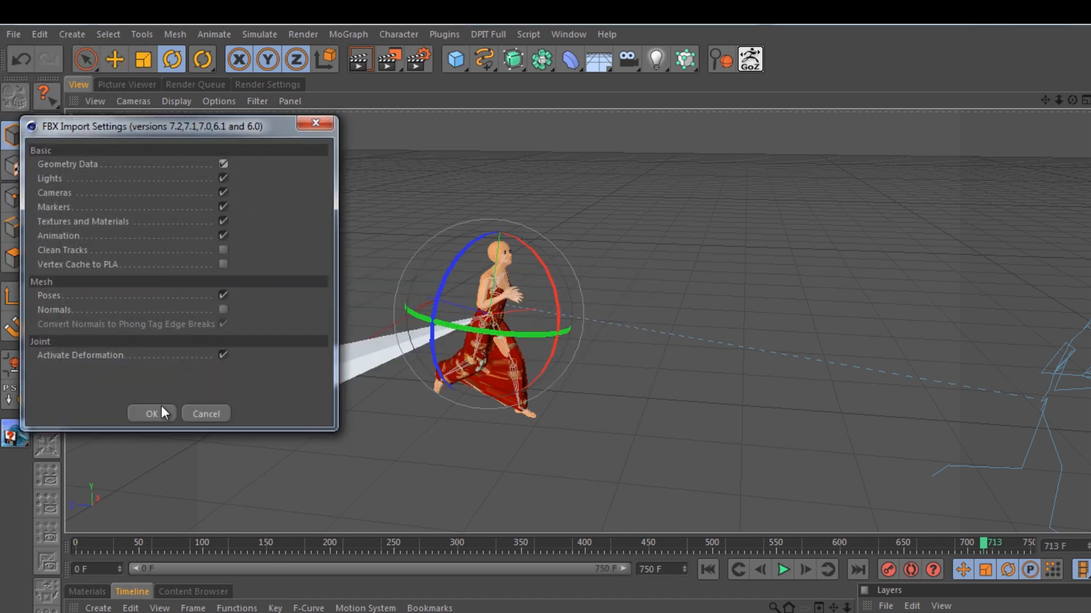
left_click(140, 414)
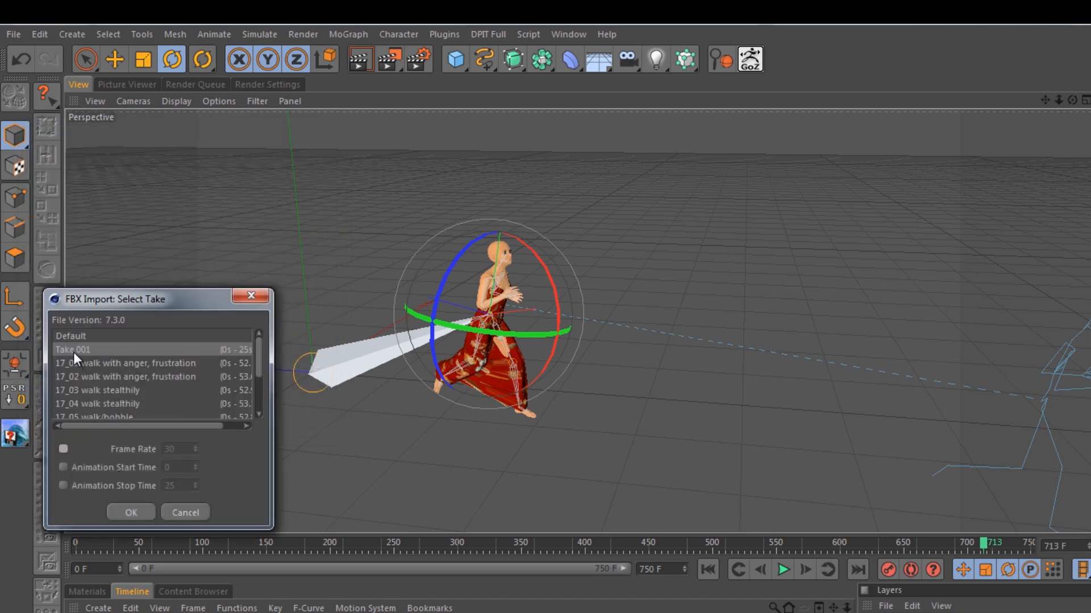
left_click(128, 512)
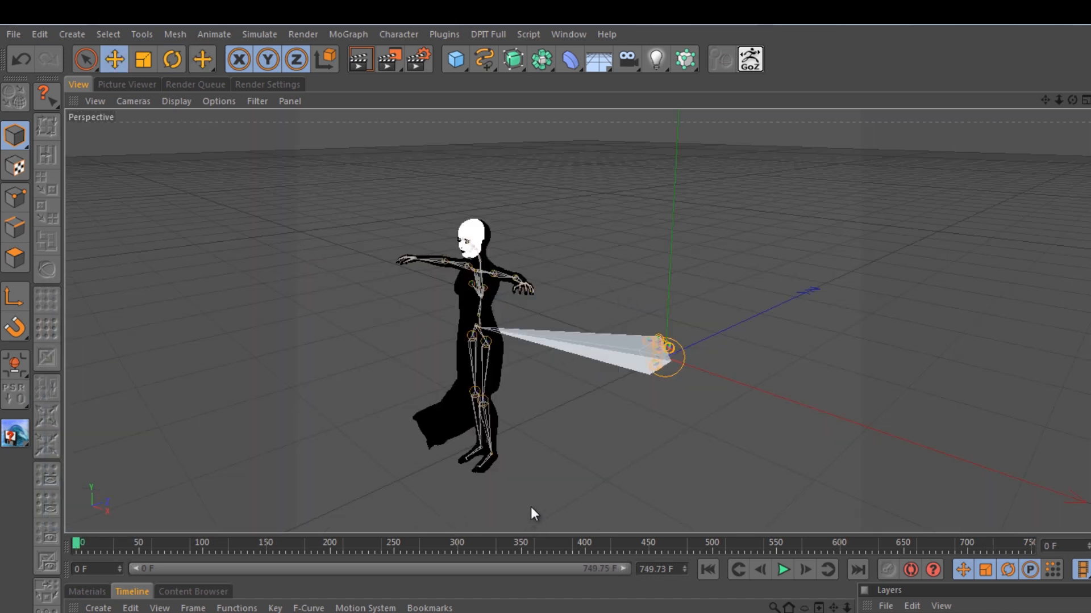
Step: Scrub through the re-imported animation to check the baked motion, stopping at frame 709
left_click_drag(76, 544, 983, 527)
left_click_drag(547, 419, 668, 418, "alt")
left_click_drag(644, 458, 576, 465, "alt")
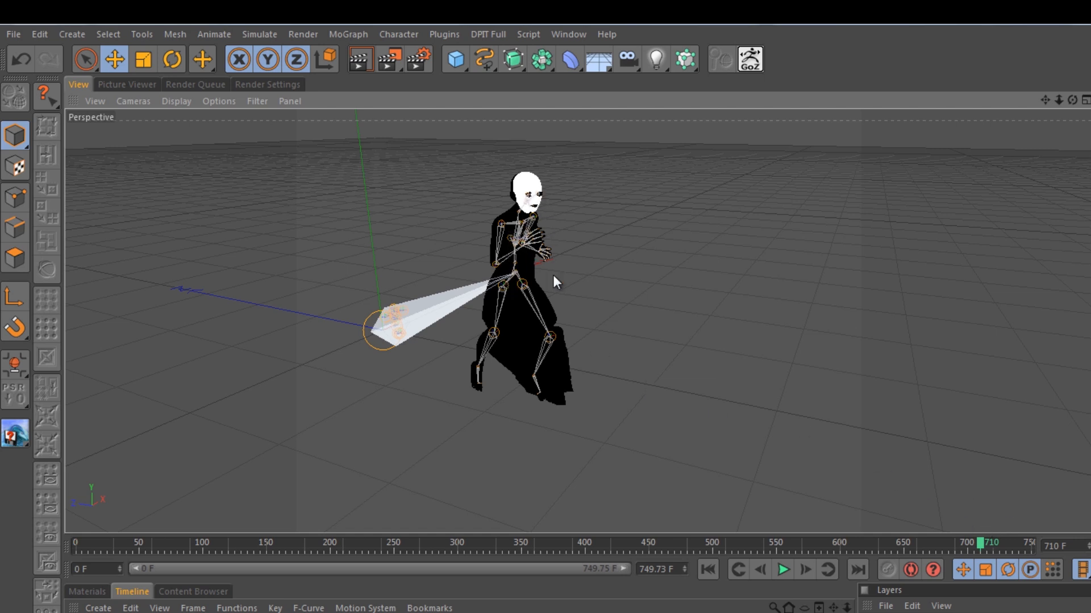
left_click_drag(979, 542, 811, 550)
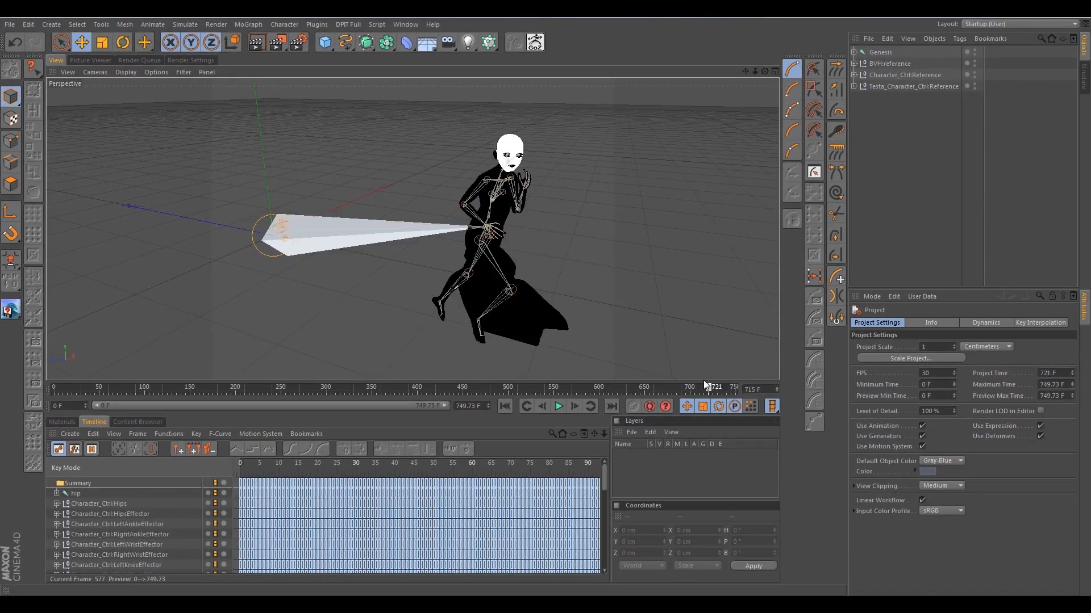
mouse_move(703, 380)
left_mouse_down()
mouse_move(660, 374)
mouse_move(697, 380)
left_mouse_up()
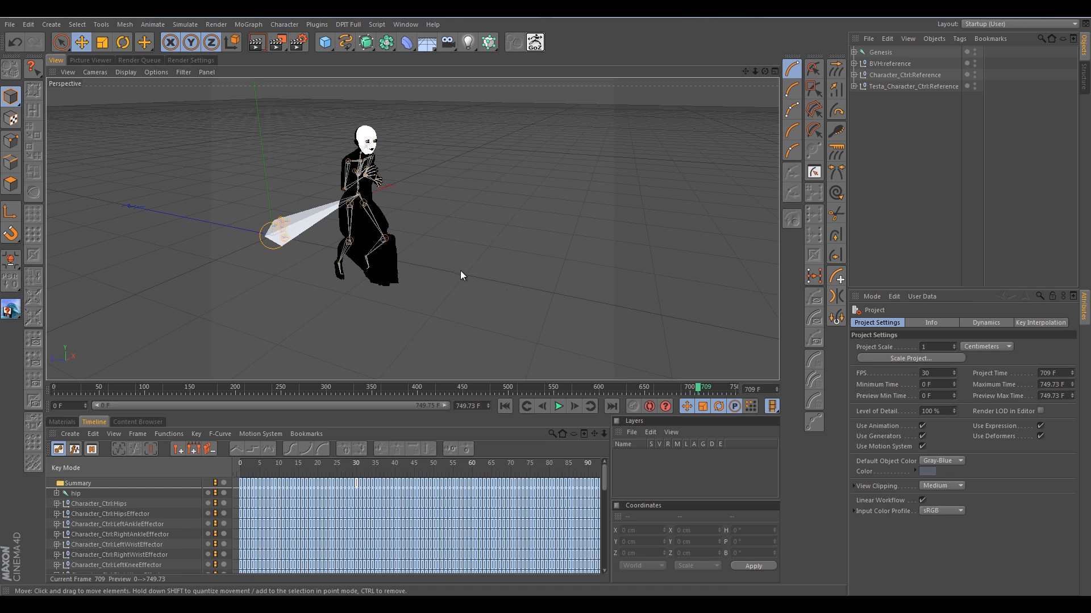
Step: Examine the character's running pose at frame 709 from the front and both sides
left_click_drag(500, 265, 480, 296, "alt")
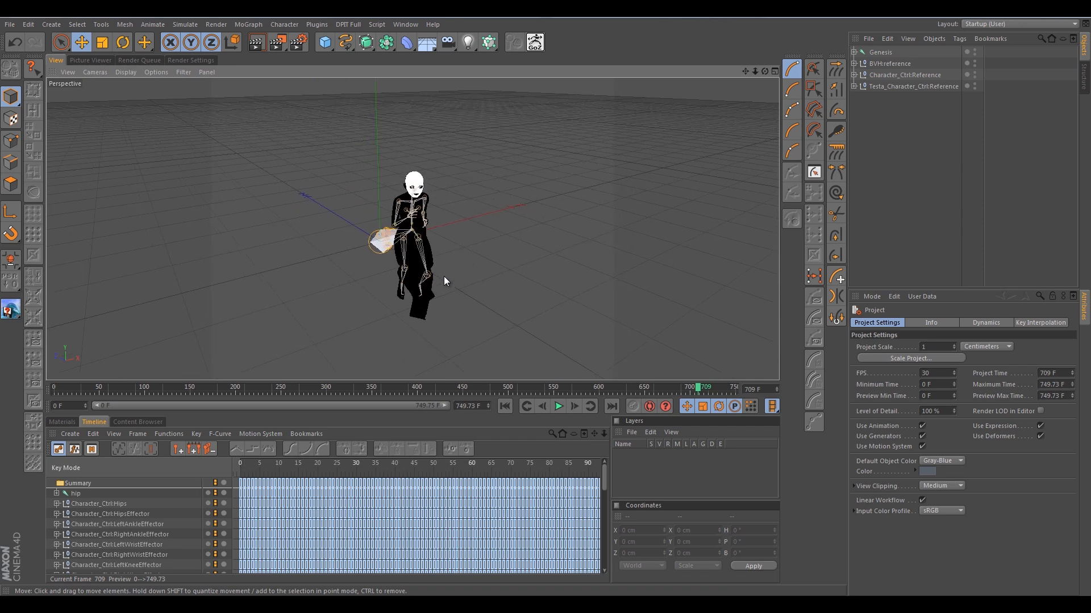
left_click_drag(475, 271, 395, 254, "alt")
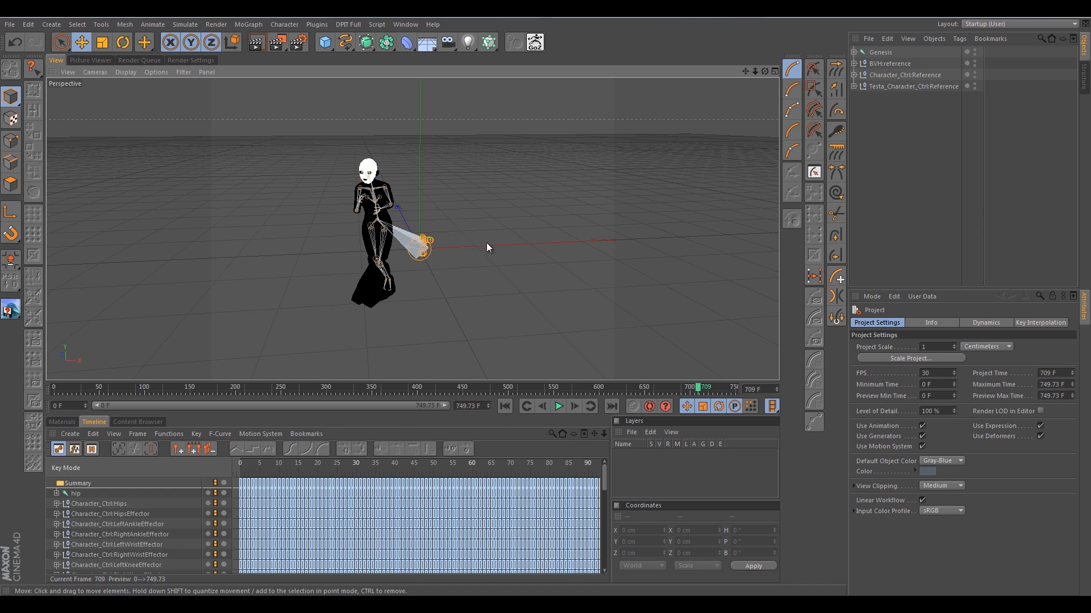
left_click_drag(487, 244, 600, 247, "alt")
mouse_move(425, 230)
left_mouse_down("alt")
mouse_move(346, 236)
mouse_move(512, 227)
mouse_move(488, 239)
mouse_move(294, 228)
mouse_move(312, 240)
mouse_move(447, 231)
left_mouse_up("alt")
scroll(429, 225, "up", 1)
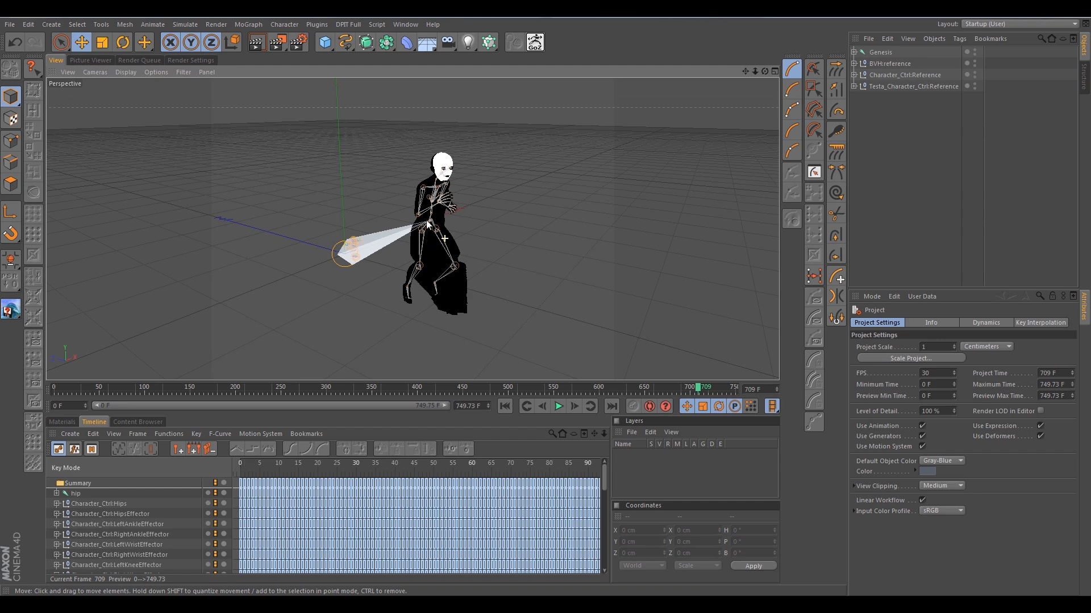
scroll(436, 227, "up", 1)
scroll(436, 228, "up", 1)
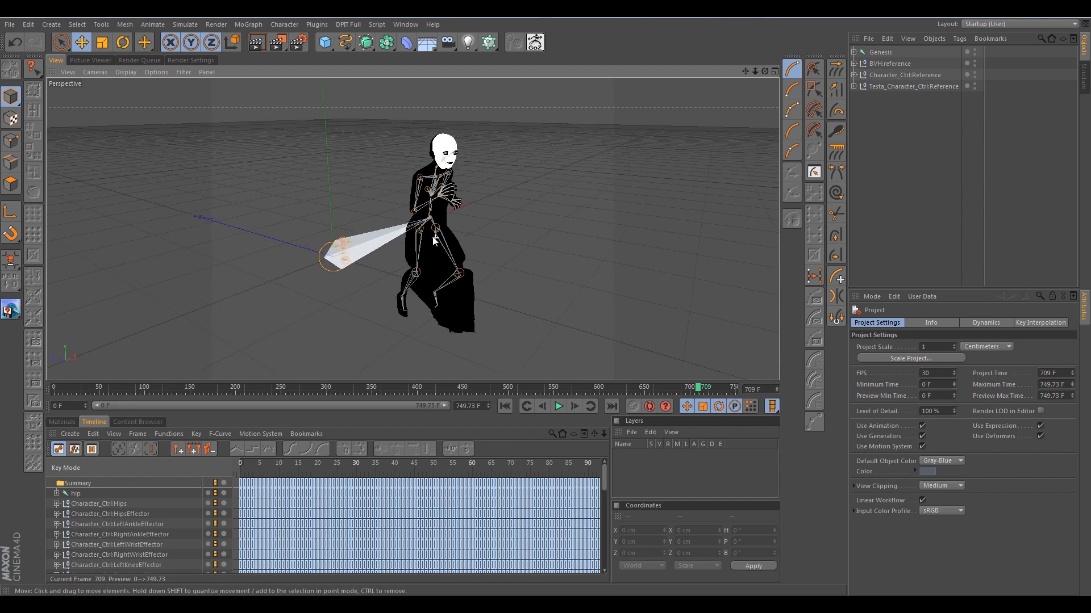
left_click_drag(429, 232, 243, 239, "alt")
left_click_drag(436, 226, 363, 235, "alt")
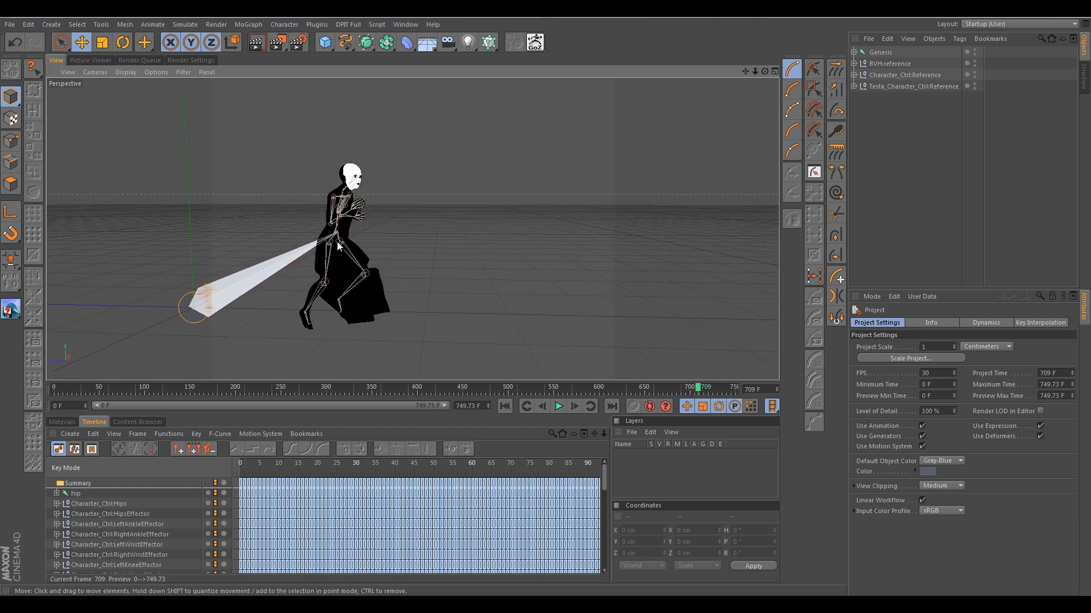
left_click_drag(339, 245, 189, 251, "alt")
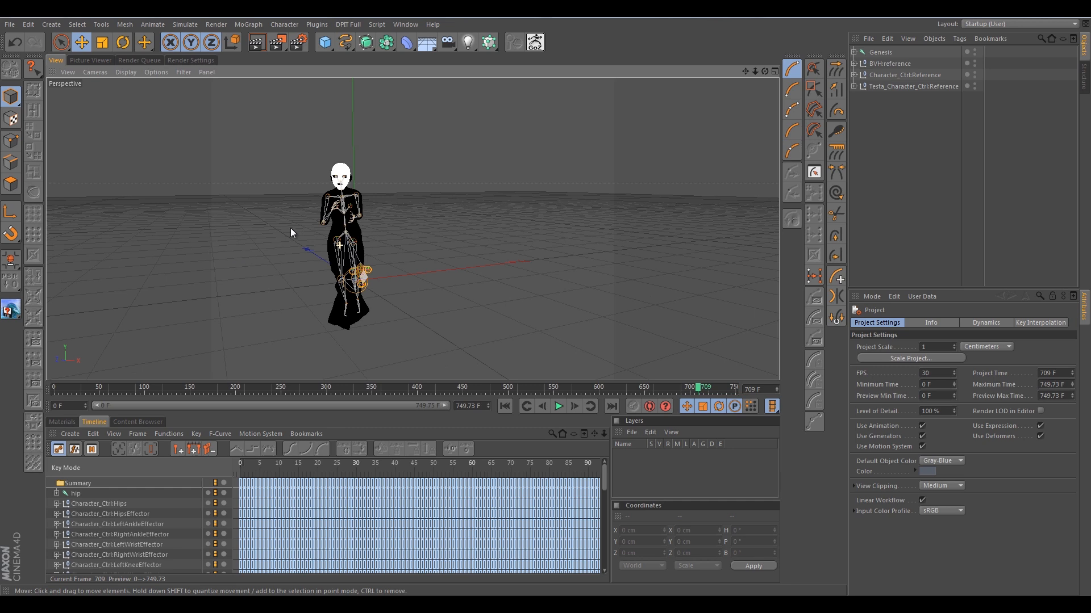
left_click_drag(342, 238, 263, 266, "alt")
left_click(284, 24)
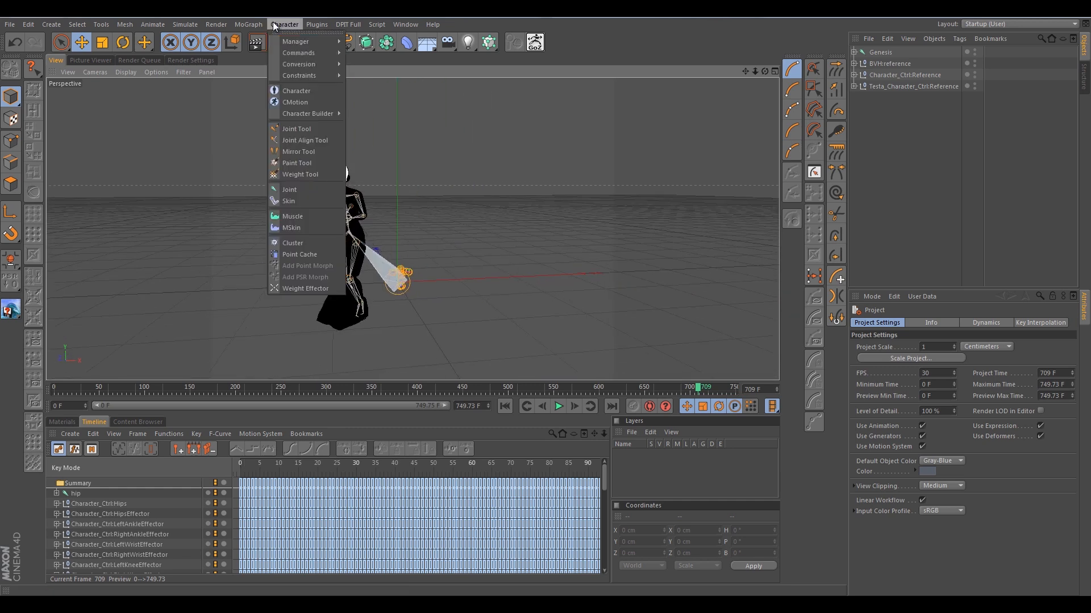
left_click(583, 44)
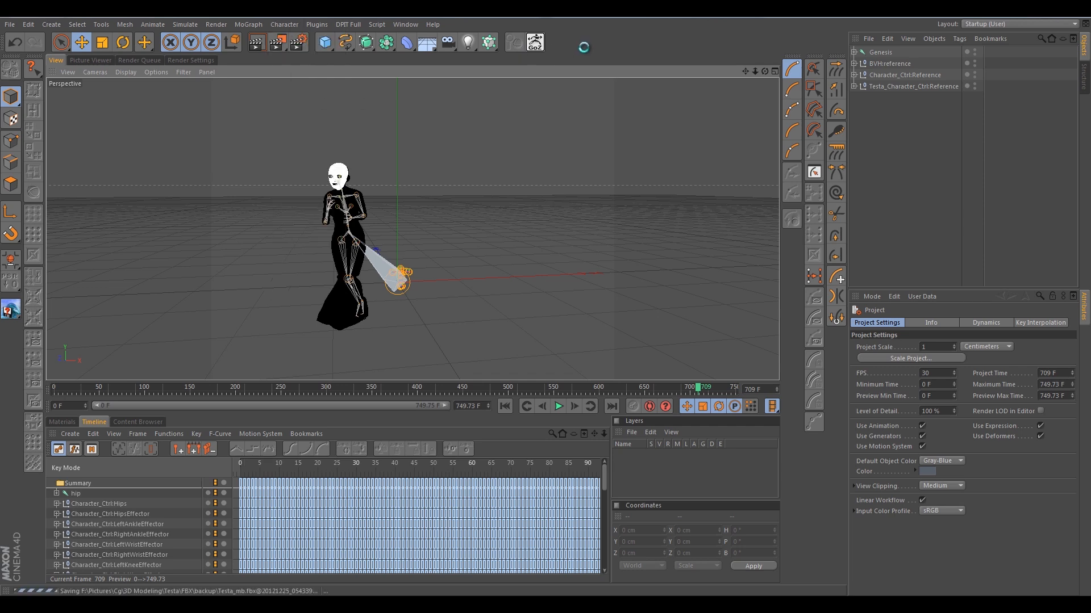
left_click_drag(359, 214, 506, 249, "alt")
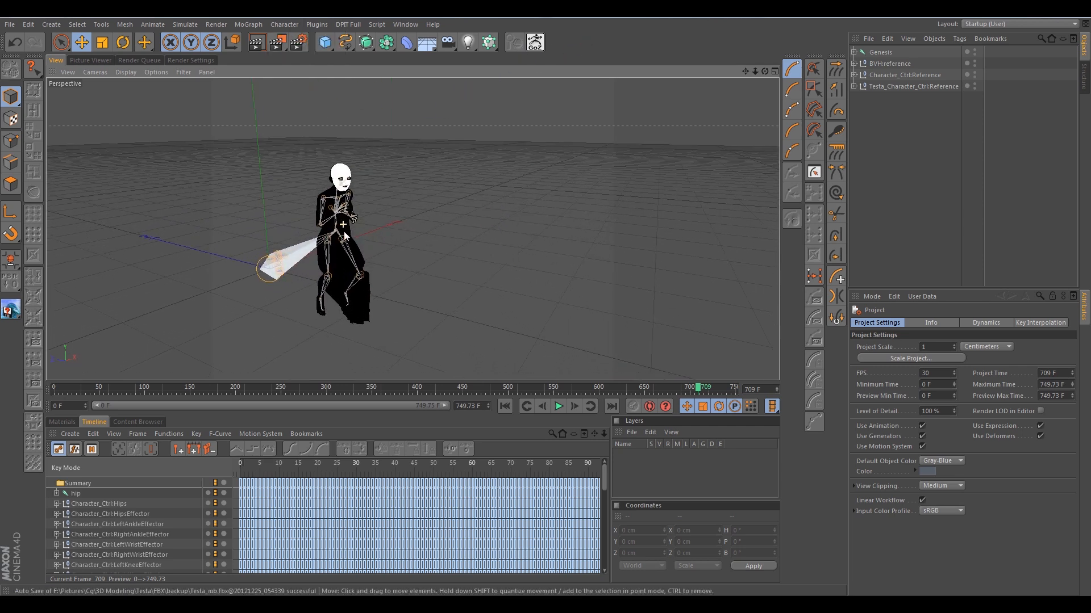
left_click_drag(343, 228, 389, 206, "alt")
middle_click_drag(342, 239, 374, 249, "alt")
left_click_drag(367, 250, 199, 258, "alt")
left_click_drag(383, 244, 555, 234, "alt")
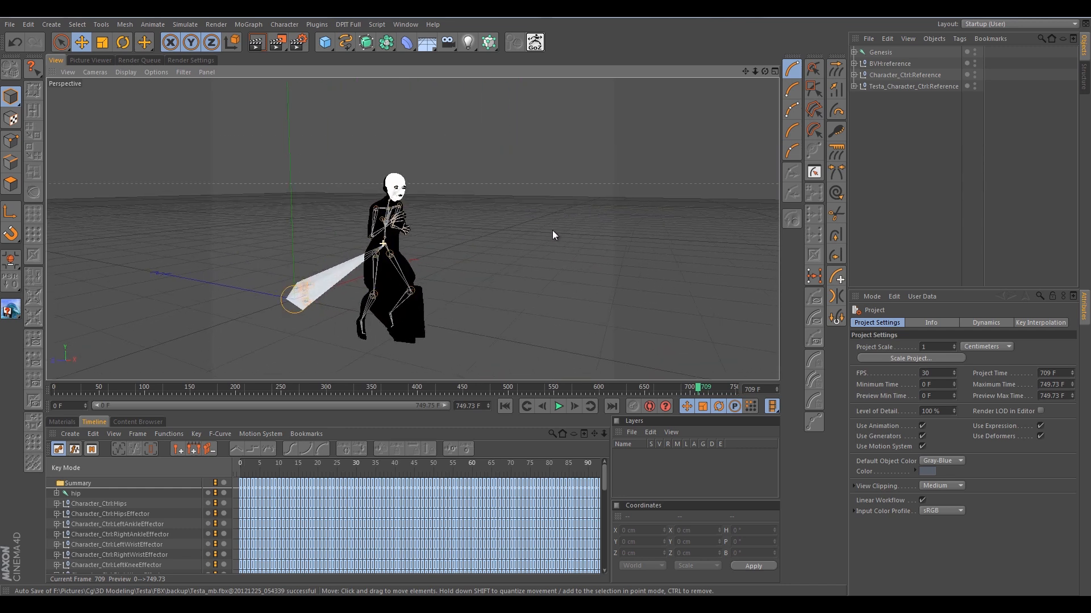
left_click_drag(380, 254, 453, 248, "alt")
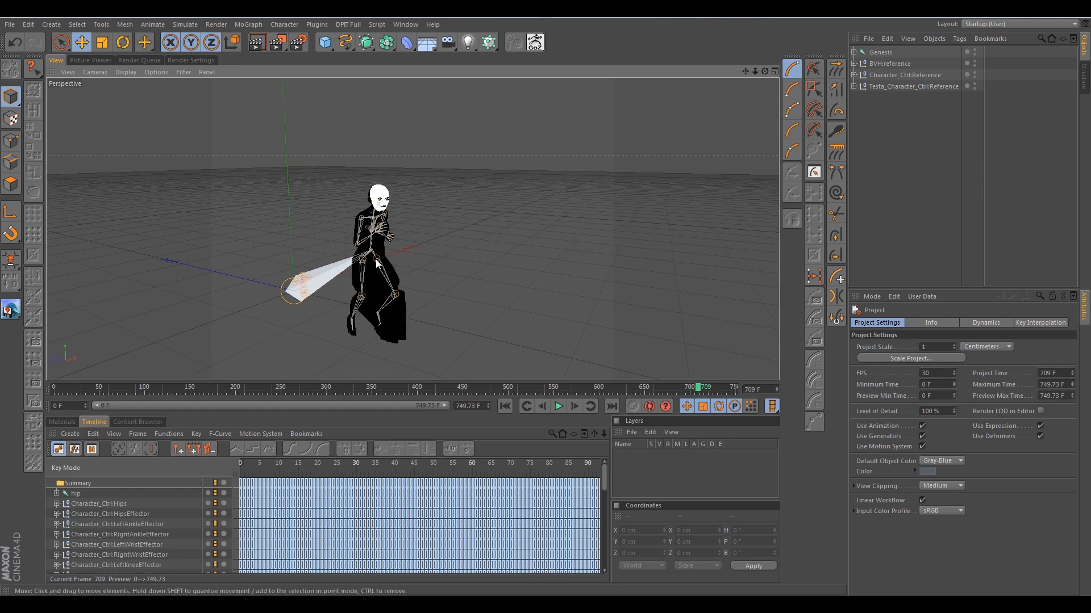
scroll(377, 260, "up", 3)
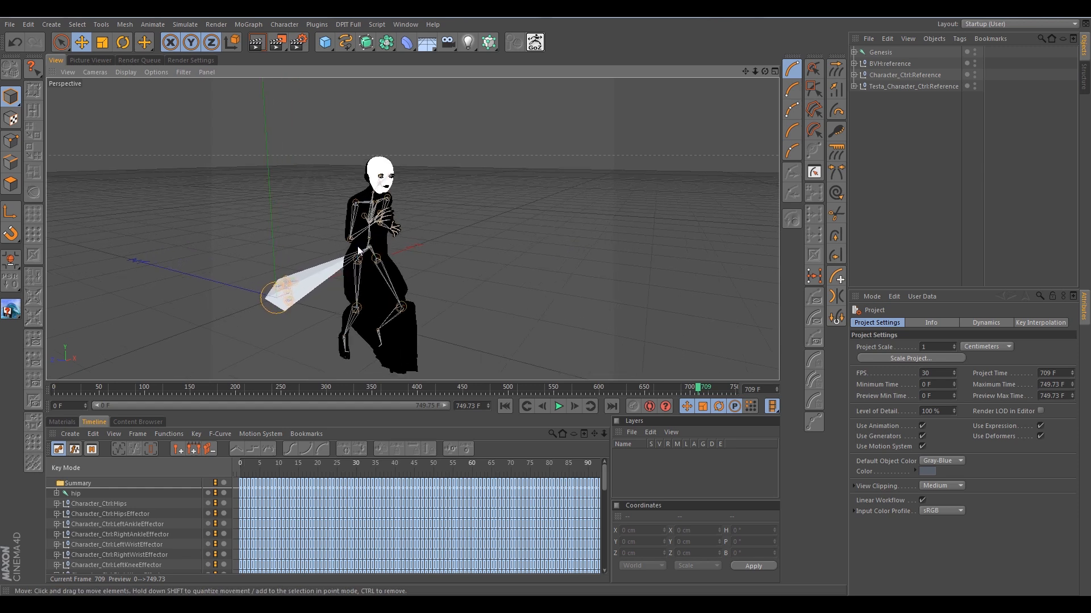
middle_click_drag(362, 259, 370, 229, "alt")
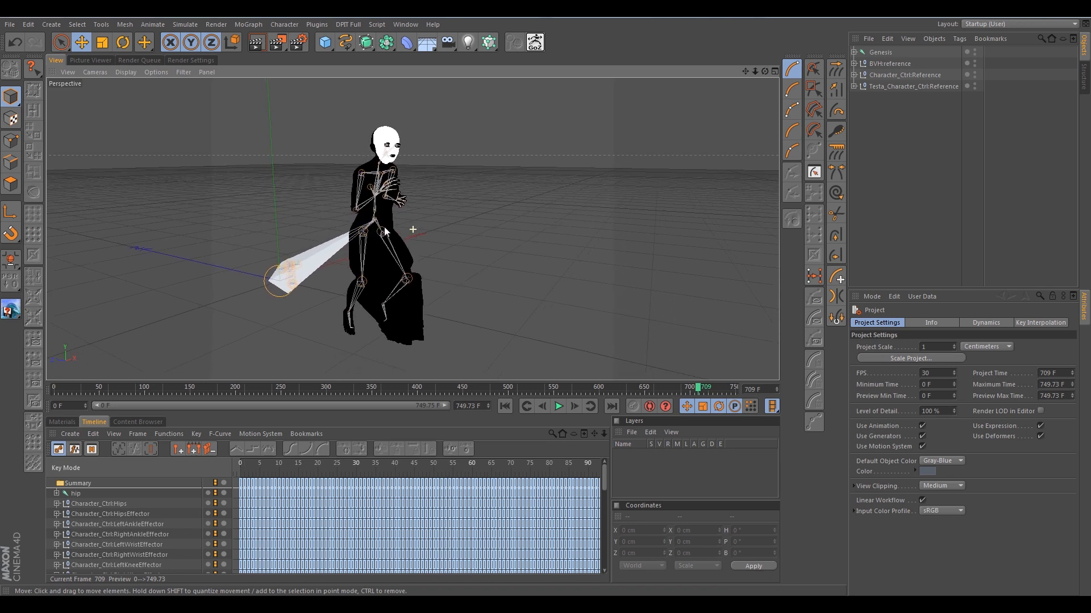
left_click_drag(380, 222, 199, 278, "alt")
left_click_drag(413, 225, 496, 229, "alt")
left_click_drag(412, 228, 250, 213, "alt")
left_click_drag(409, 220, 226, 260, "alt")
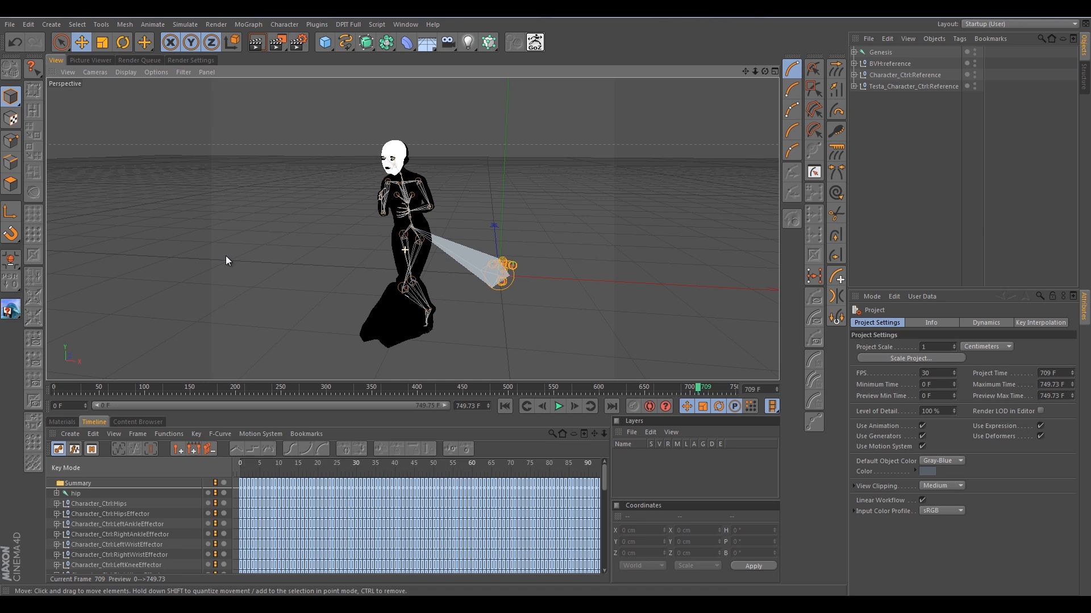
left_click_drag(407, 228, 650, 250, "alt")
mouse_move(396, 244)
left_mouse_down("alt")
mouse_move(337, 240)
mouse_move(382, 230)
left_mouse_up("alt")
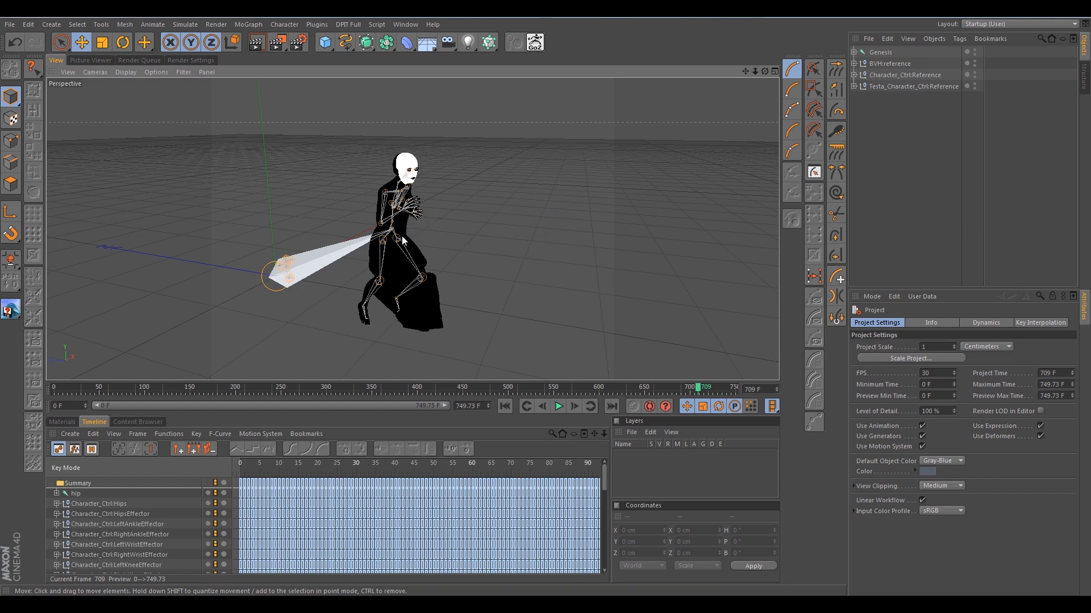
left_click_drag(397, 240, 477, 240, "alt")
left_click_drag(392, 244, 432, 192, "alt")
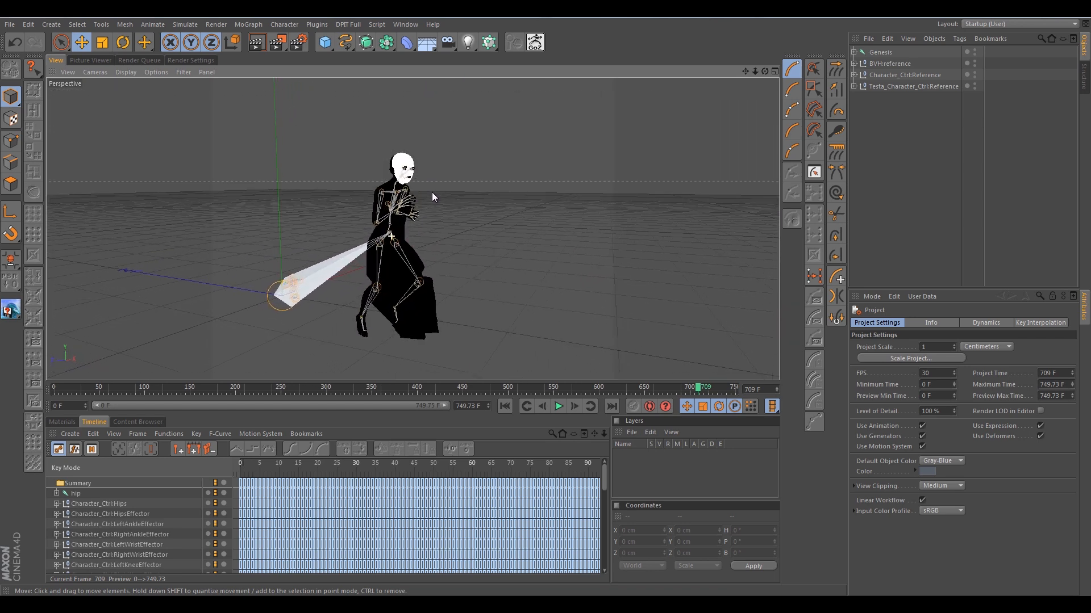
left_click_drag(388, 236, 229, 240, "alt")
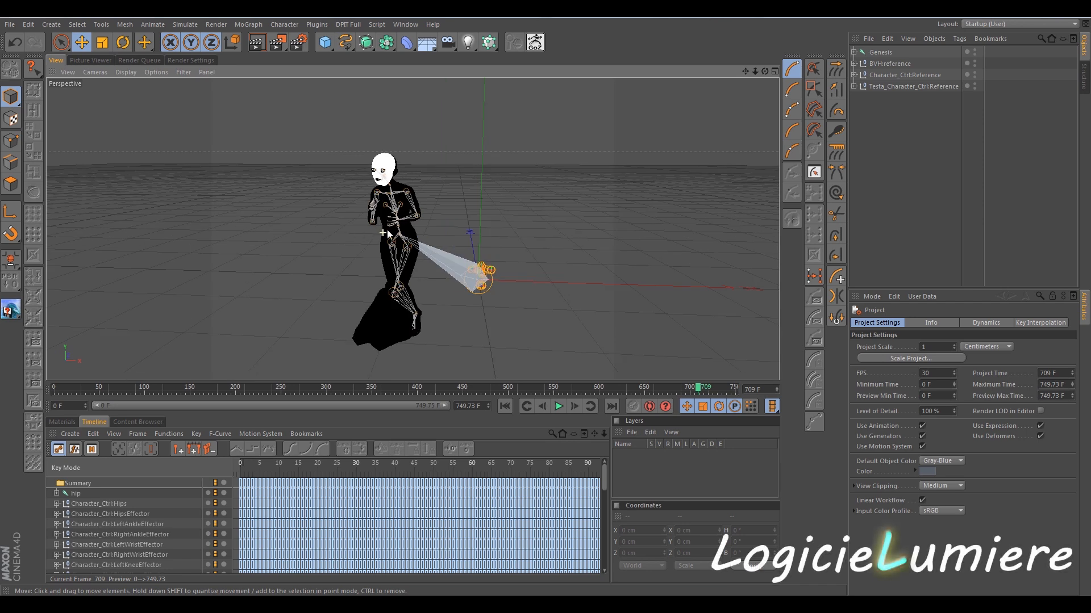
left_click_drag(391, 230, 426, 228, "alt")
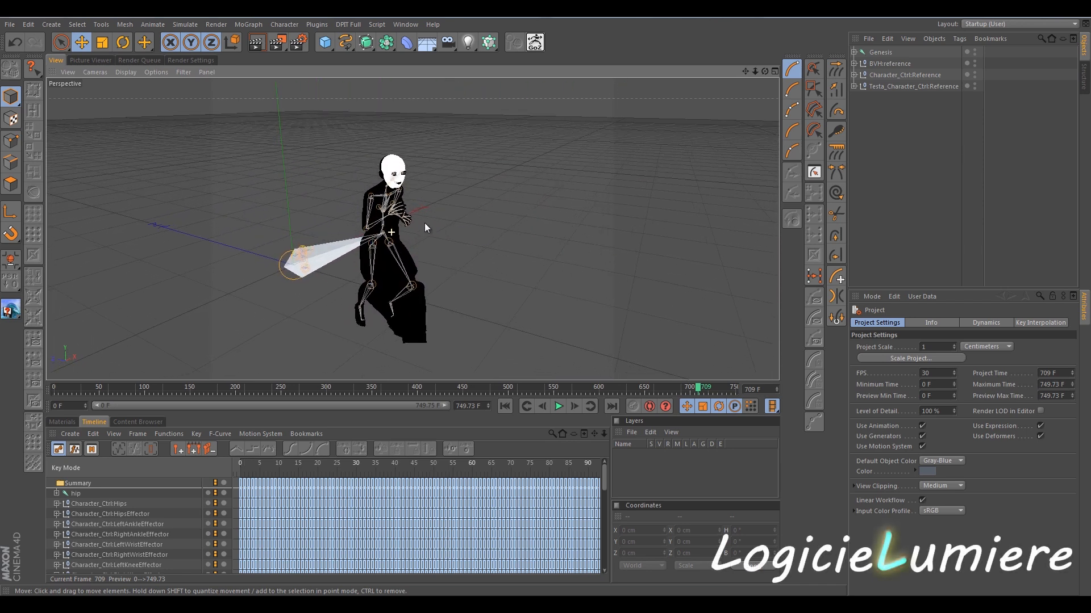